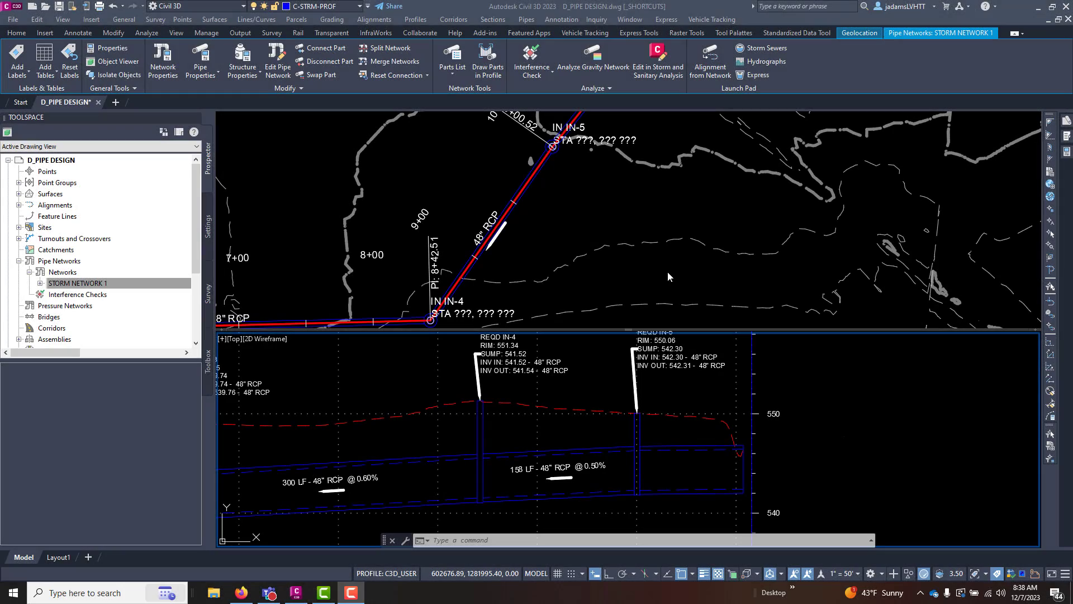
- Draw a two-segment polyline in plan view that crosses the 48" RCP pipe between inlets IN-4 and IN-5
{"action": "left_click", "coordinate": [572, 211]}
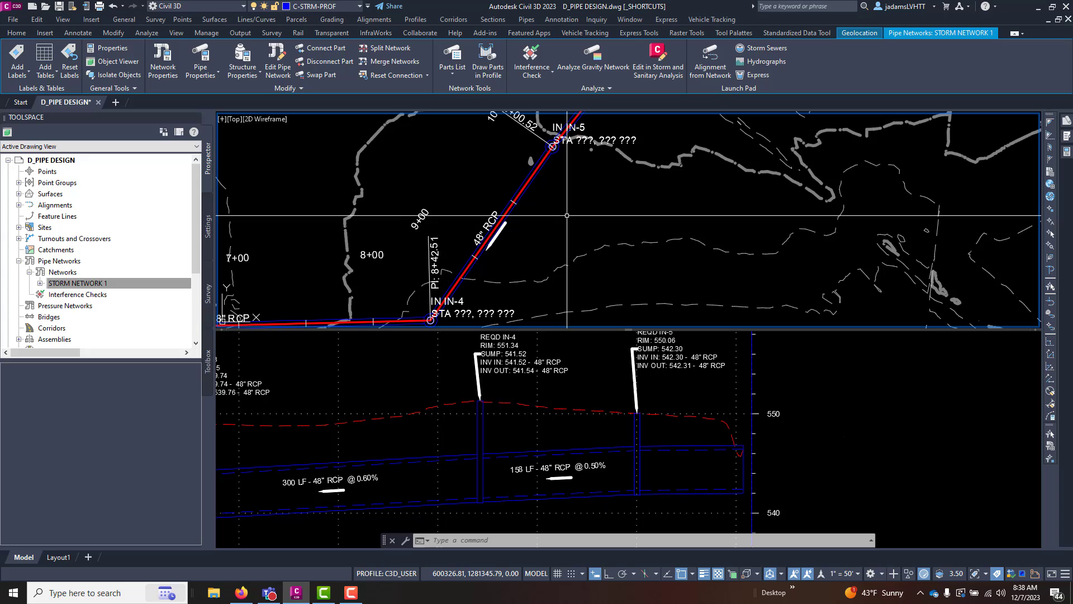
{"action": "mouse_move", "coordinate": [560, 208]}
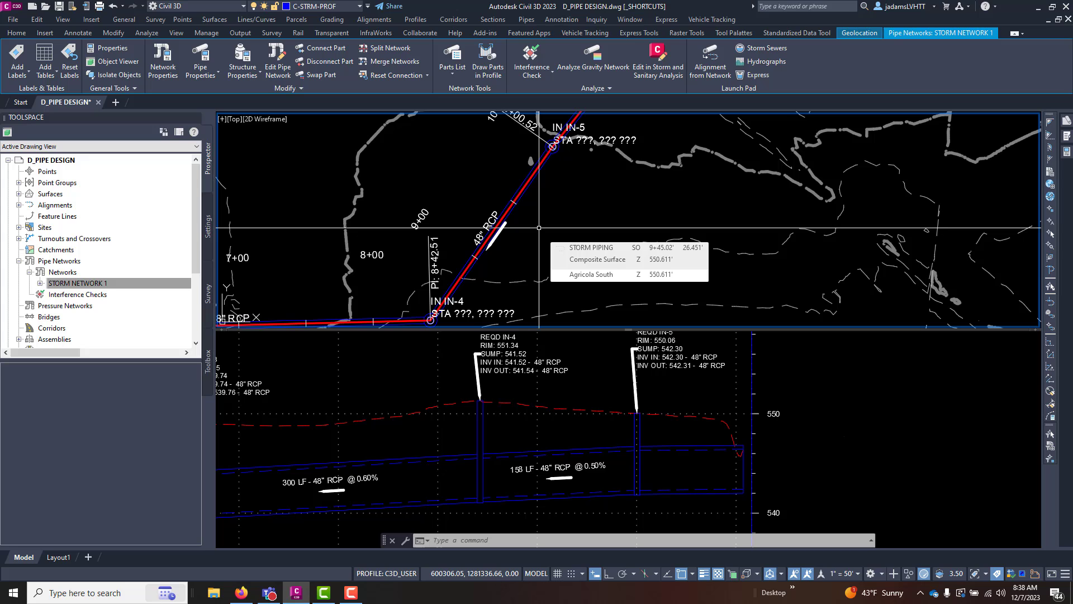
{"action": "type", "text": "PL"}
{"action": "key", "text": "Return"}
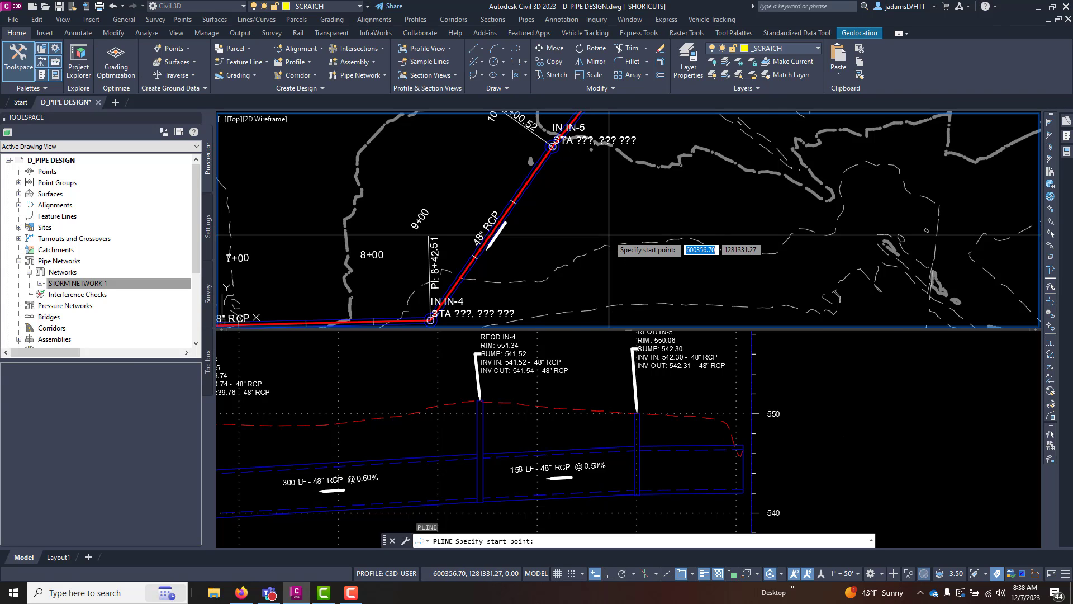
{"action": "left_click", "coordinate": [607, 235]}
{"action": "left_click", "coordinate": [437, 140]}
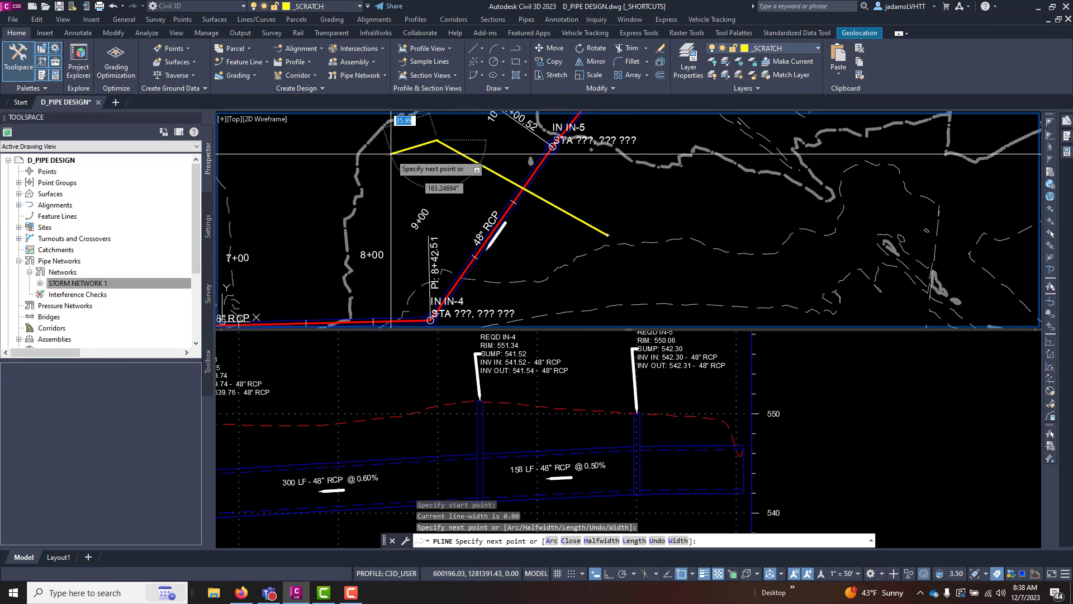
{"action": "left_click", "coordinate": [324, 154]}
{"action": "key", "text": "Return"}
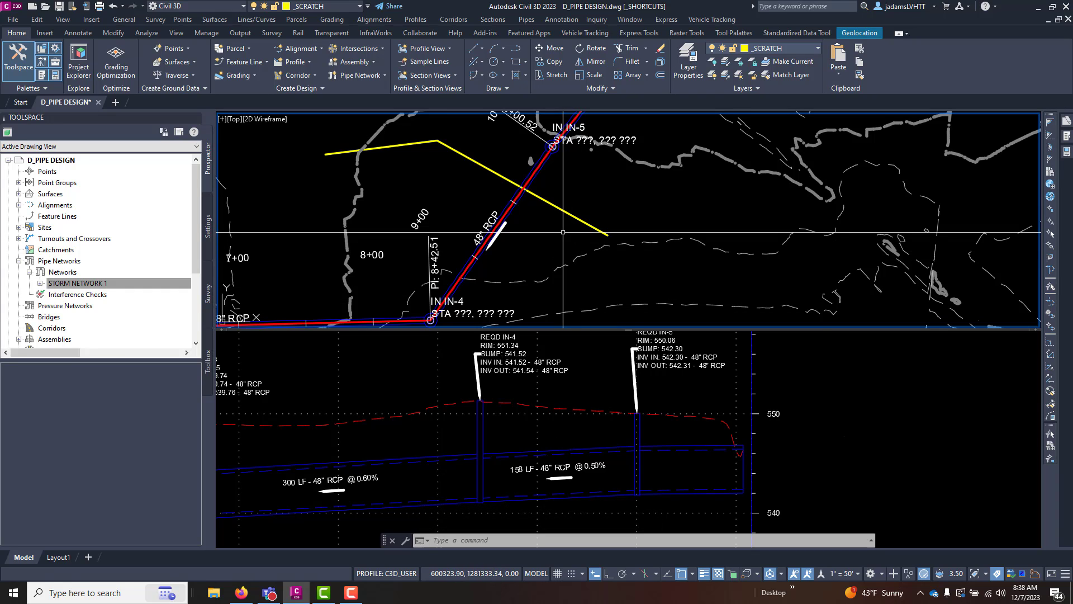
{"action": "left_click", "coordinate": [556, 229]}
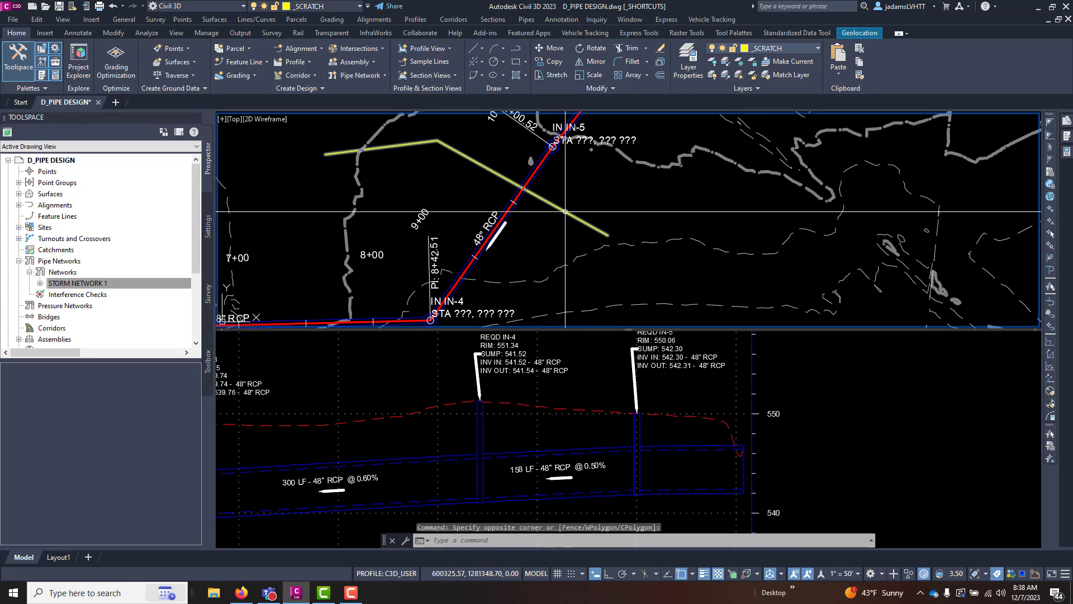
{"action": "left_click", "coordinate": [567, 210]}
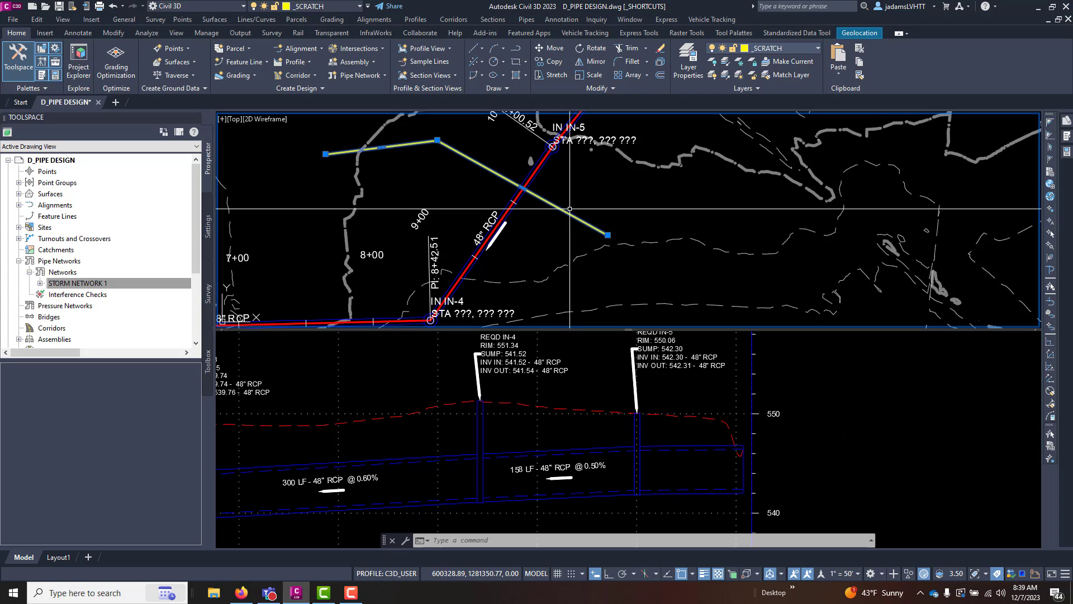
{"action": "mouse_move", "coordinate": [552, 181]}
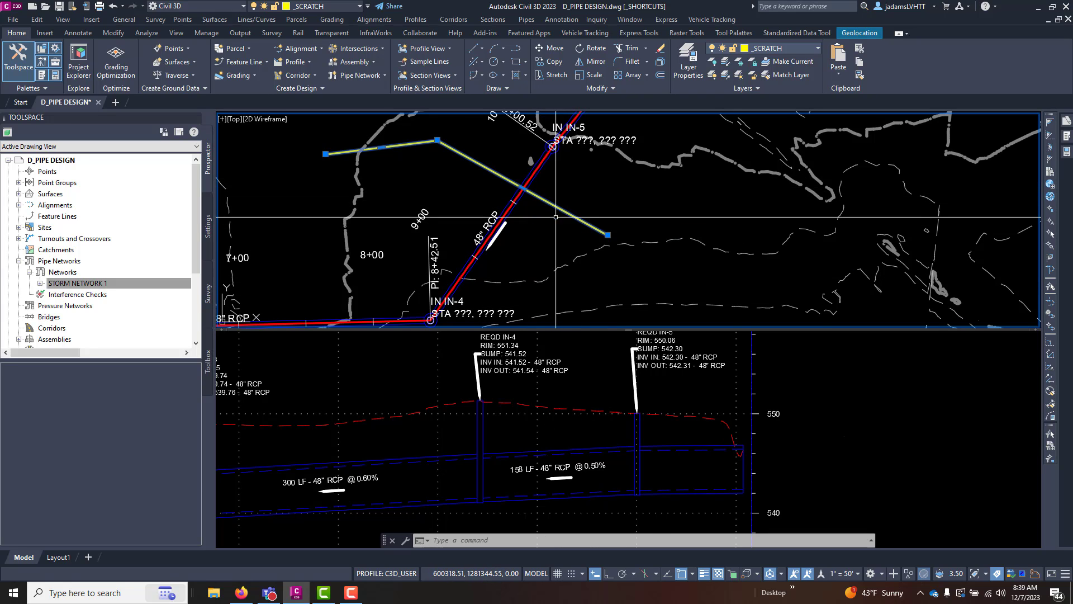
{"action": "left_click", "coordinate": [544, 229]}
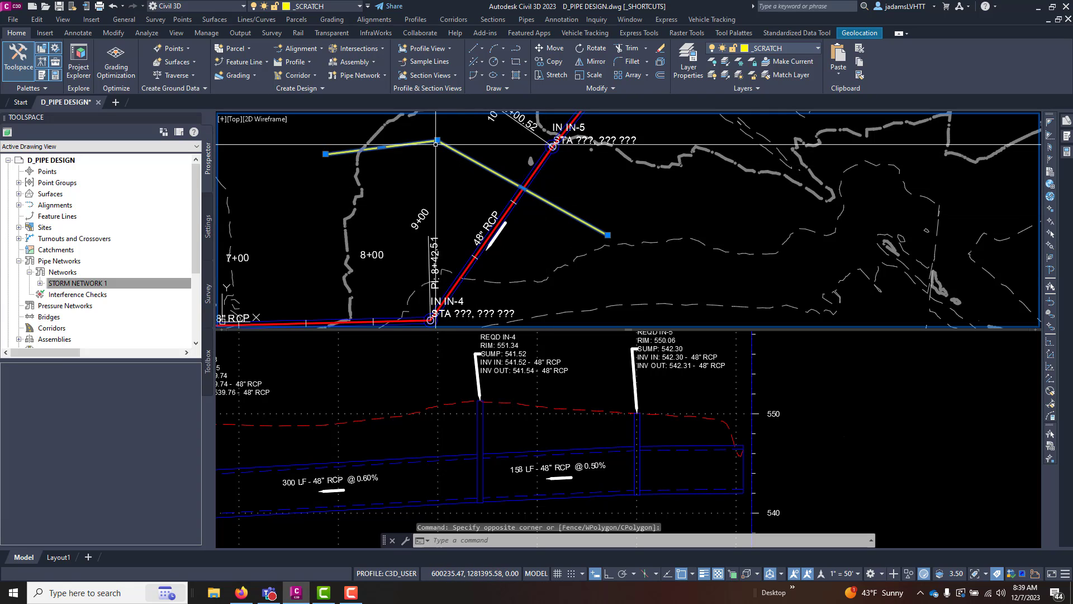
{"action": "key", "text": "Escape"}
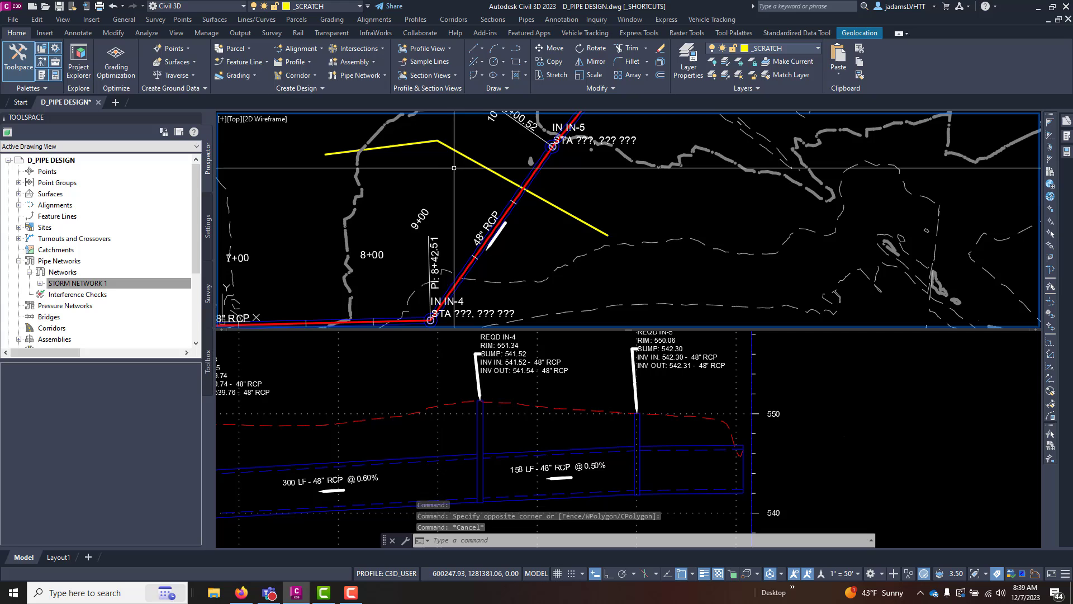
- Start converting the yellow polyline into a feature line in Site 1 and name it WATERLINE
{"action": "left_click", "coordinate": [246, 61]}
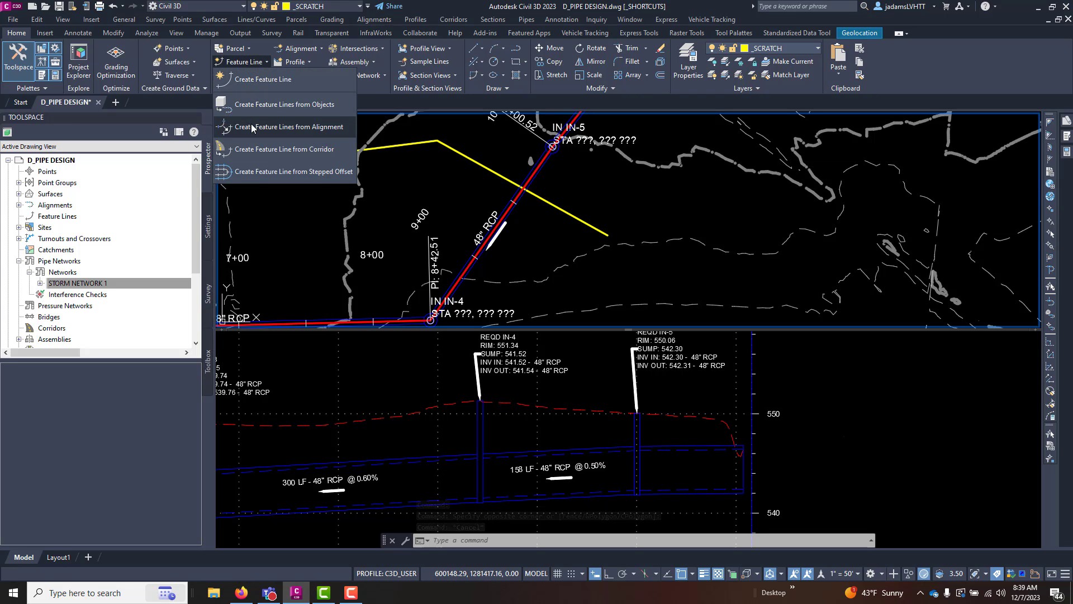
{"action": "left_click", "coordinate": [263, 104]}
{"action": "left_click", "coordinate": [474, 161]}
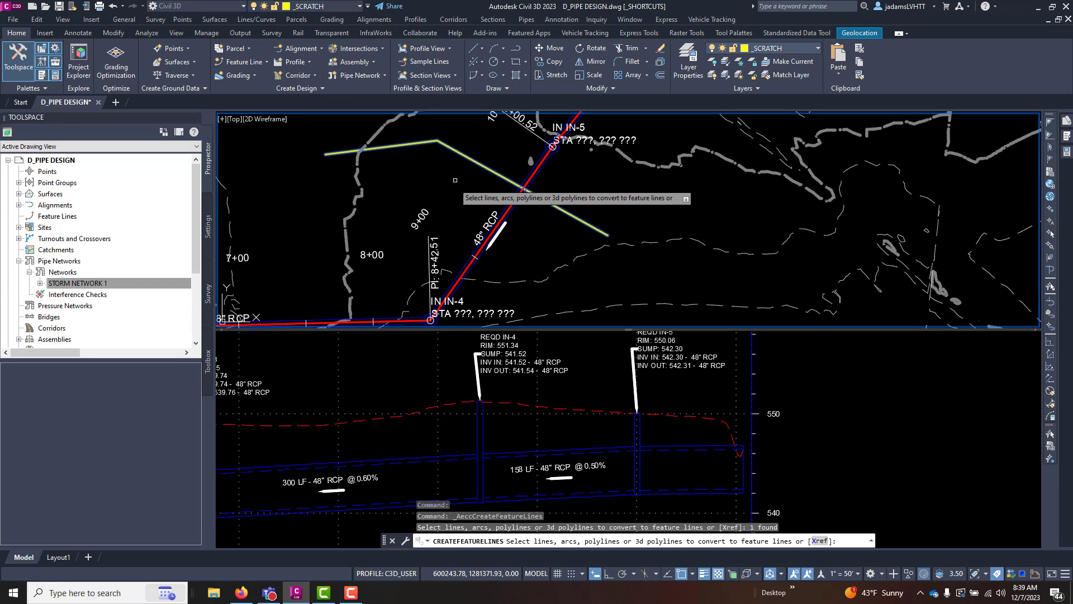
{"action": "key", "text": "Return"}
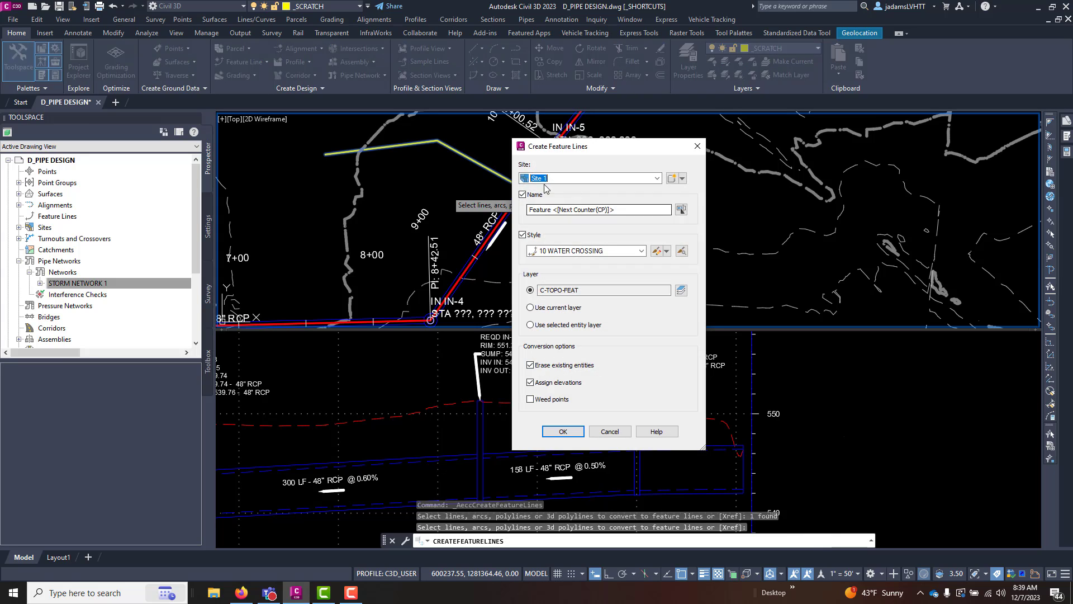
{"action": "triple_click", "coordinate": [559, 209]}
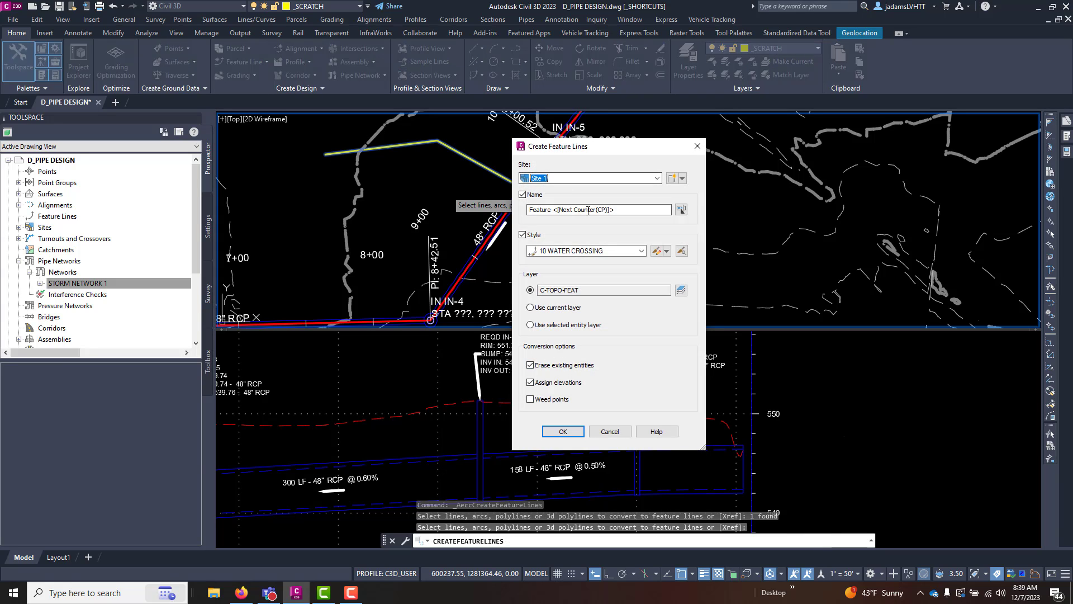
{"action": "type", "text": "WATERLINE"}
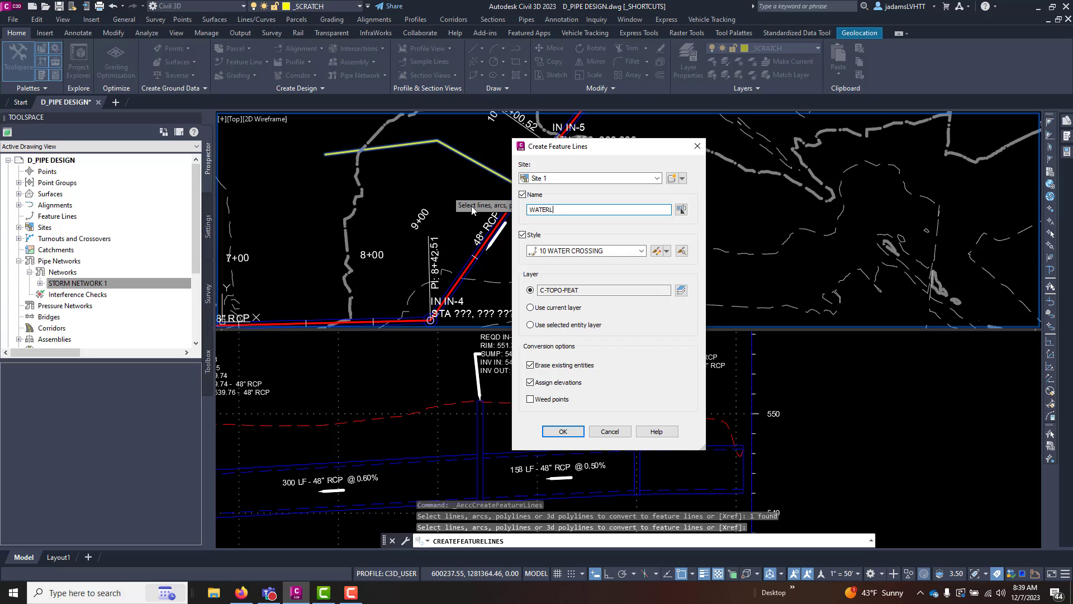
- Create the feature line with the Basic Feature Line style, taking elevations from Composite Surface at a relative elevation of -3.000'
{"action": "left_click", "coordinate": [587, 250]}
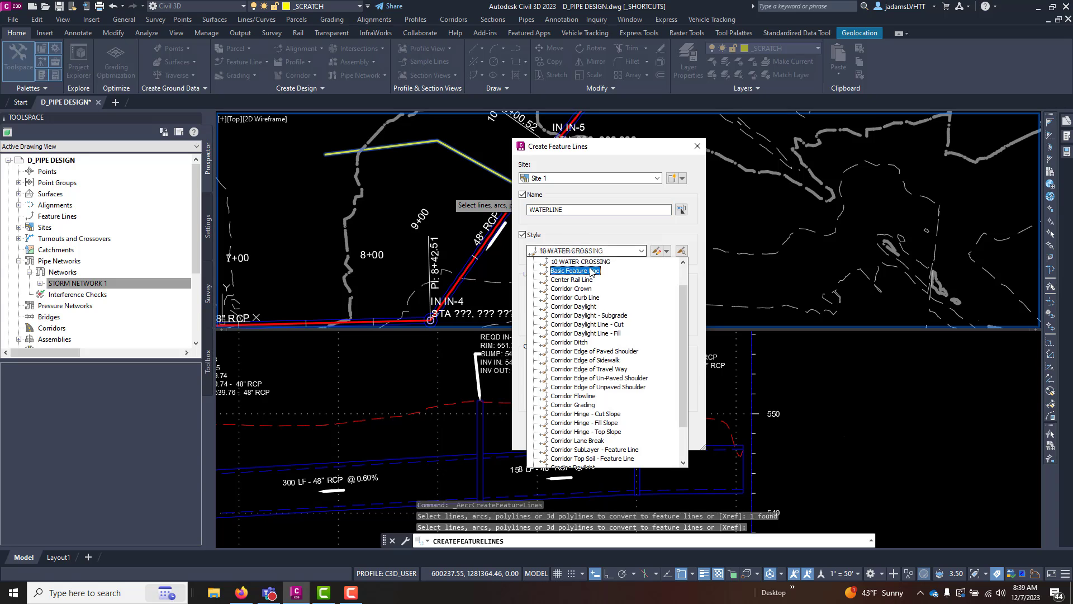
{"action": "scroll", "coordinate": [590, 258], "scroll_direction": "up", "scroll_amount": 1}
{"action": "scroll", "coordinate": [589, 254], "scroll_direction": "down", "scroll_amount": 4}
{"action": "left_click", "coordinate": [584, 255]}
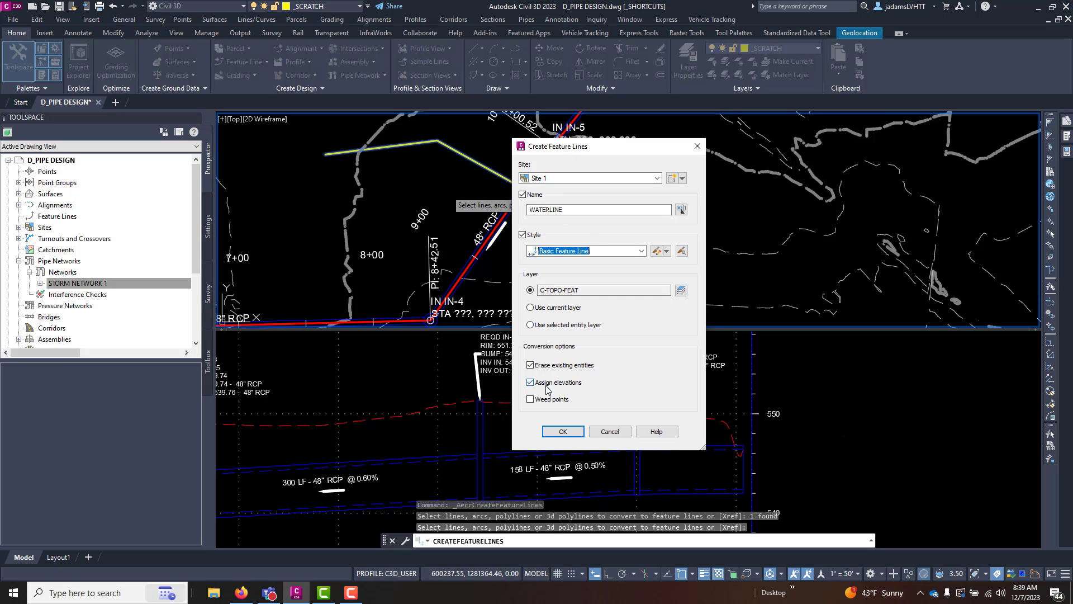
{"action": "left_click", "coordinate": [562, 431]}
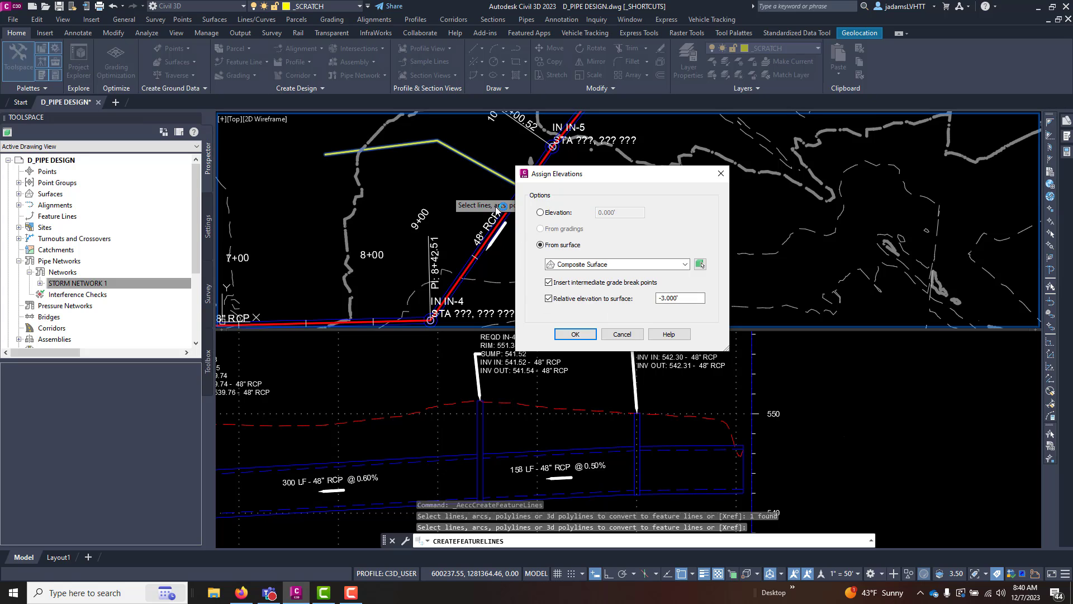
{"action": "left_click", "coordinate": [577, 337]}
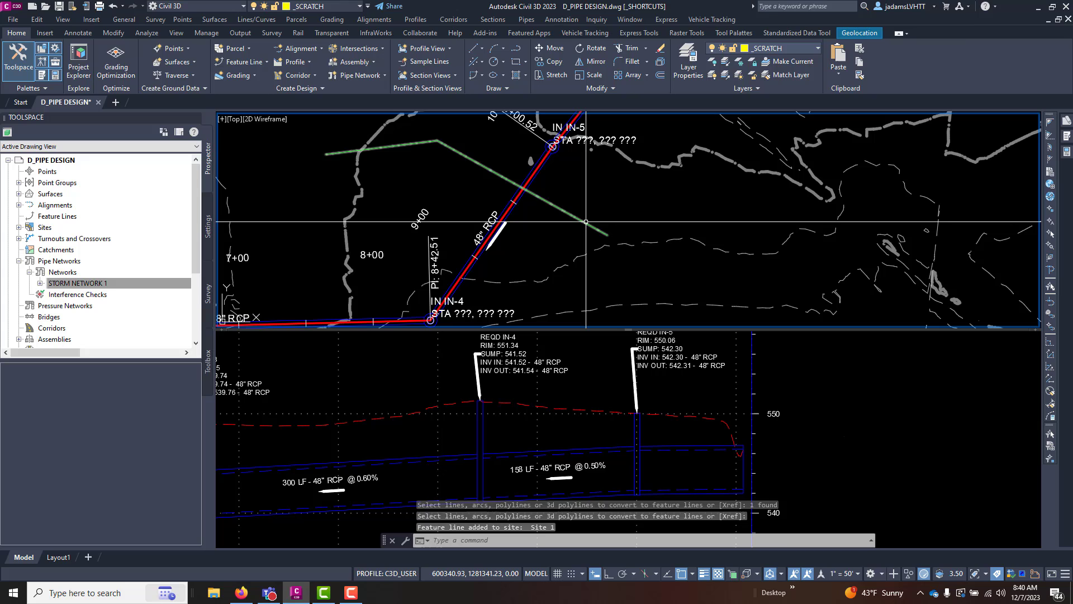
{"action": "left_click", "coordinate": [586, 221]}
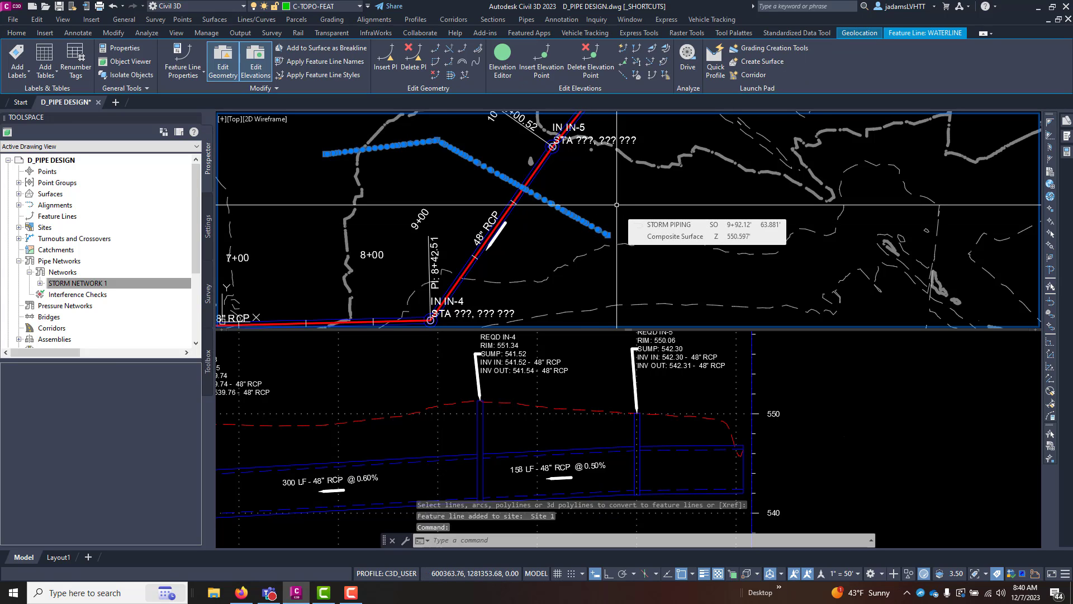
{"action": "key", "text": "Escape"}
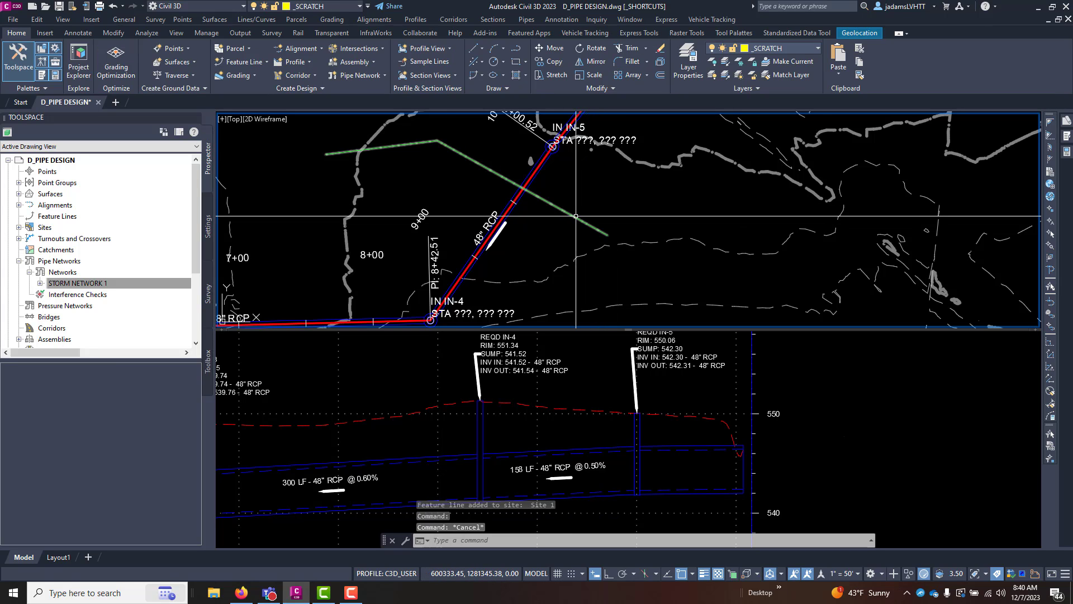
{"action": "mouse_move", "coordinate": [576, 216]}
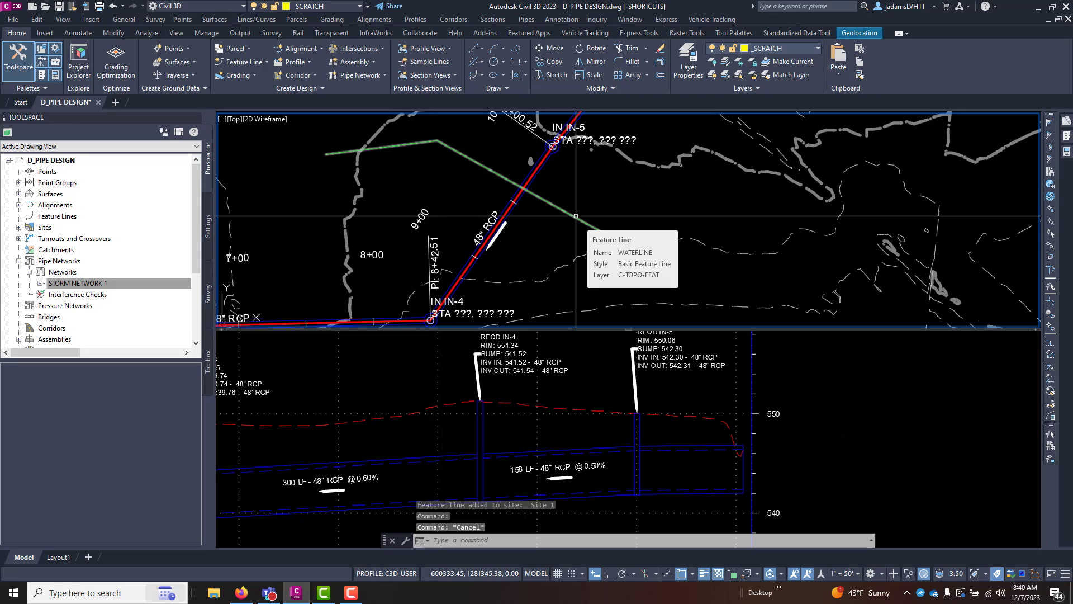
- Create a new feature line style named TUTORIAL 10 CROSSING from the WATERLINE feature line's properties
{"action": "left_click", "coordinate": [524, 188]}
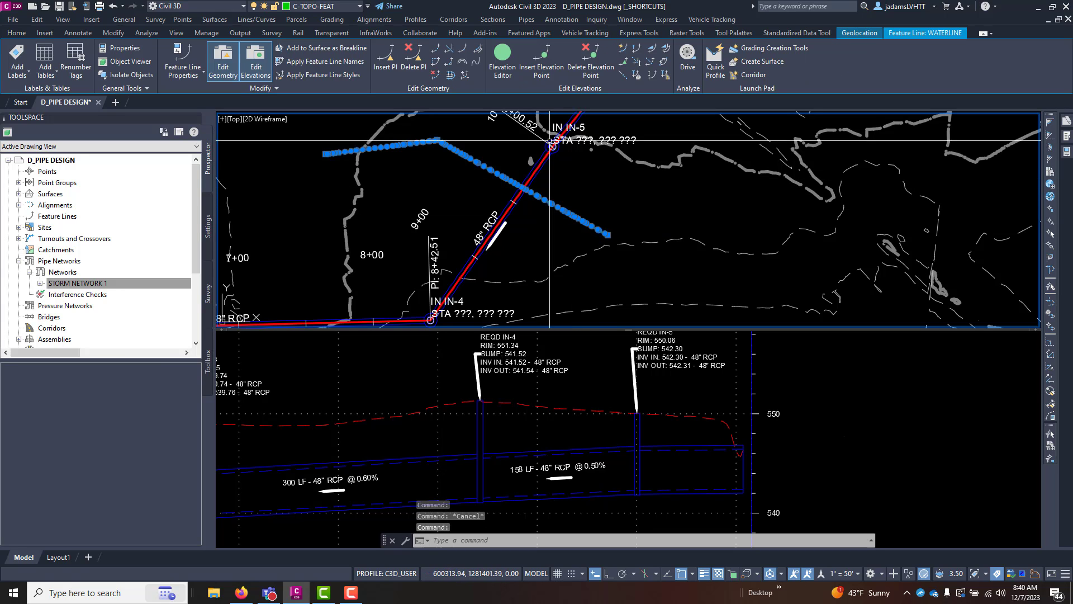
{"action": "left_click", "coordinate": [183, 60]}
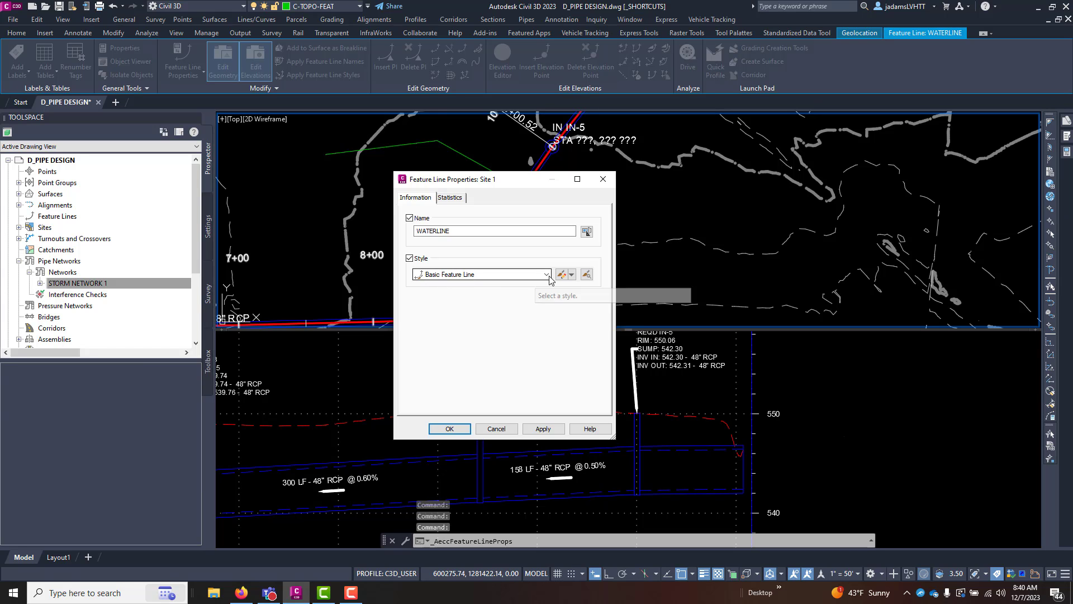
{"action": "left_click", "coordinate": [573, 275]}
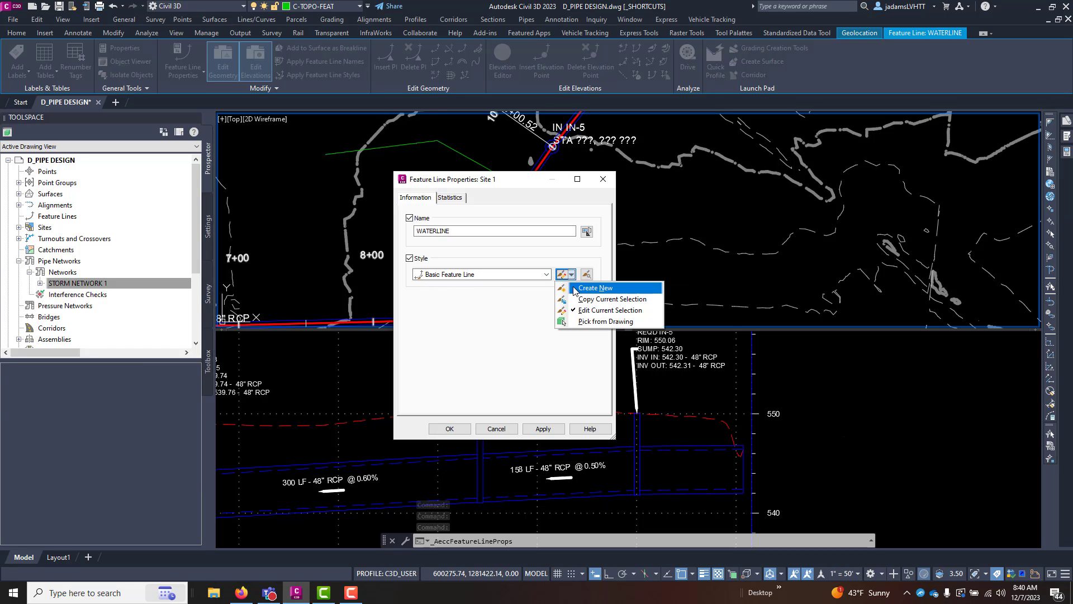
{"action": "left_click", "coordinate": [595, 288]}
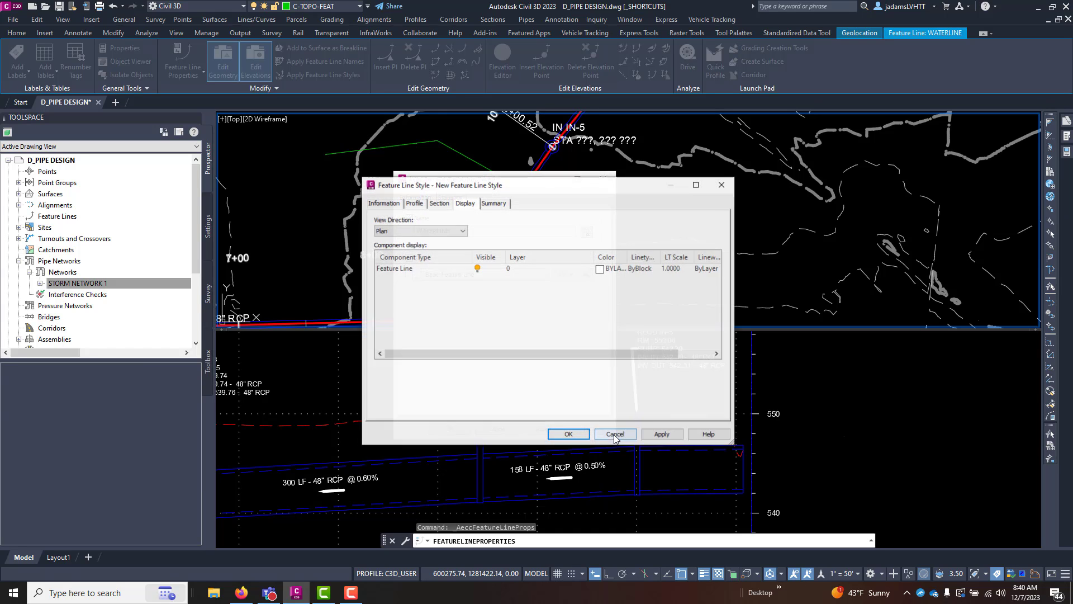
{"action": "left_click", "coordinate": [388, 206]}
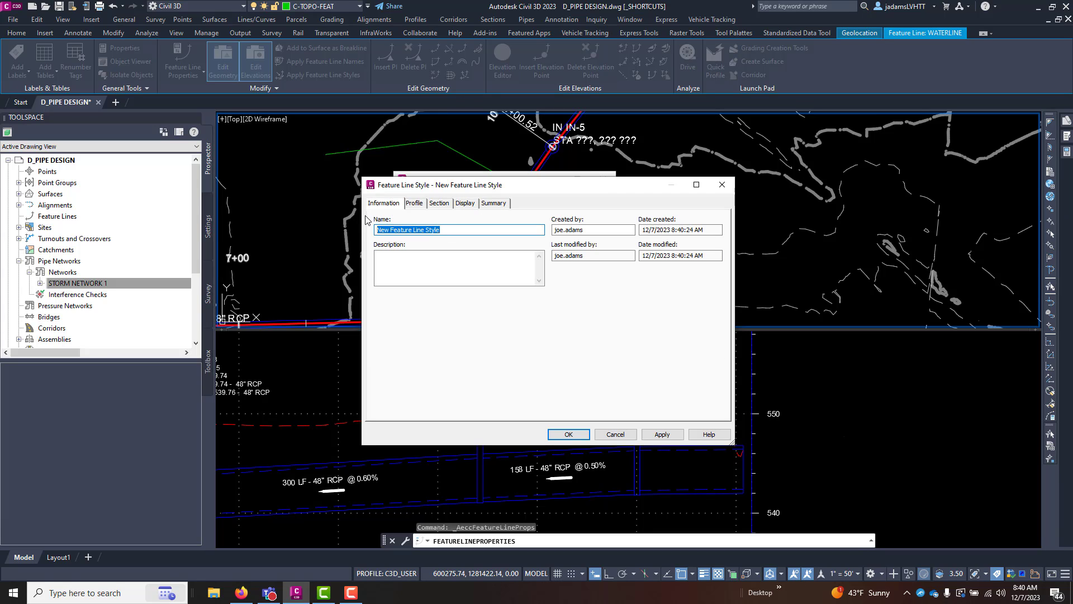
{"action": "type", "text": "TUR"}
{"action": "key", "text": "BackSpace"}
{"action": "key", "text": "BackSpace"}
{"action": "key", "text": "BackSpace"}
{"action": "key", "text": "BackSpace"}
{"action": "type", "text": "TORIAL 10 COR"}
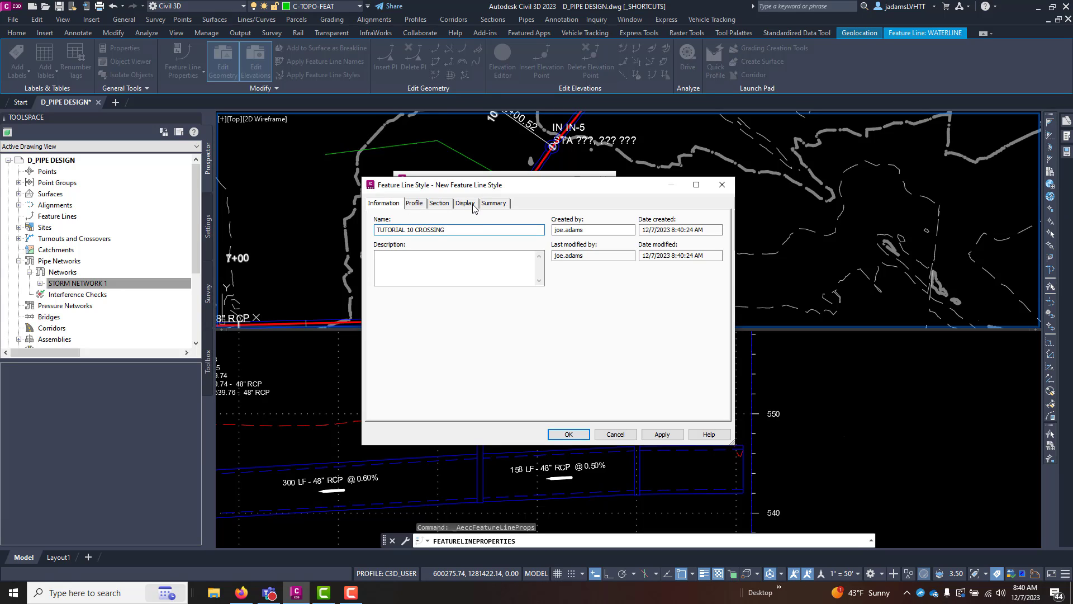
- Create a new crossing marker style for the feature line style's section display and name it TUTORIAL CROSSING
{"action": "left_click", "coordinate": [423, 202]}
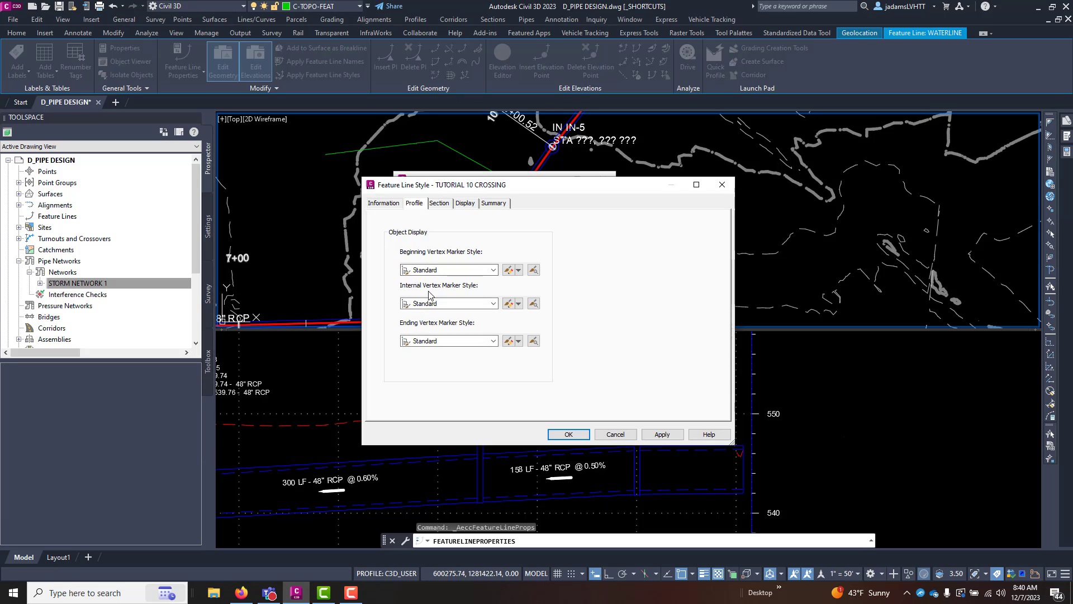
{"action": "left_click", "coordinate": [441, 204]}
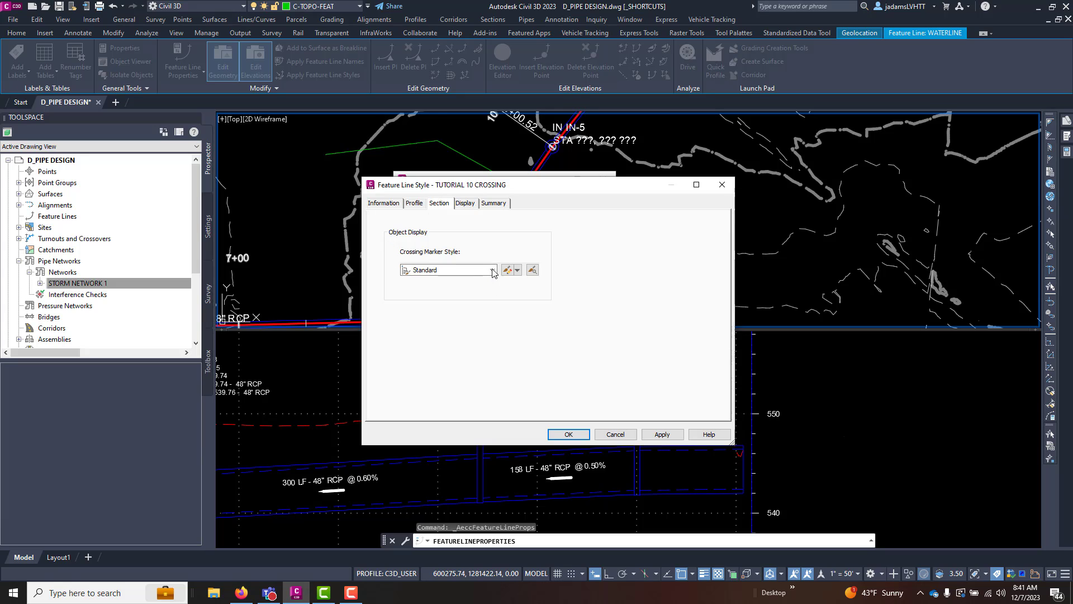
{"action": "left_click", "coordinate": [517, 272]}
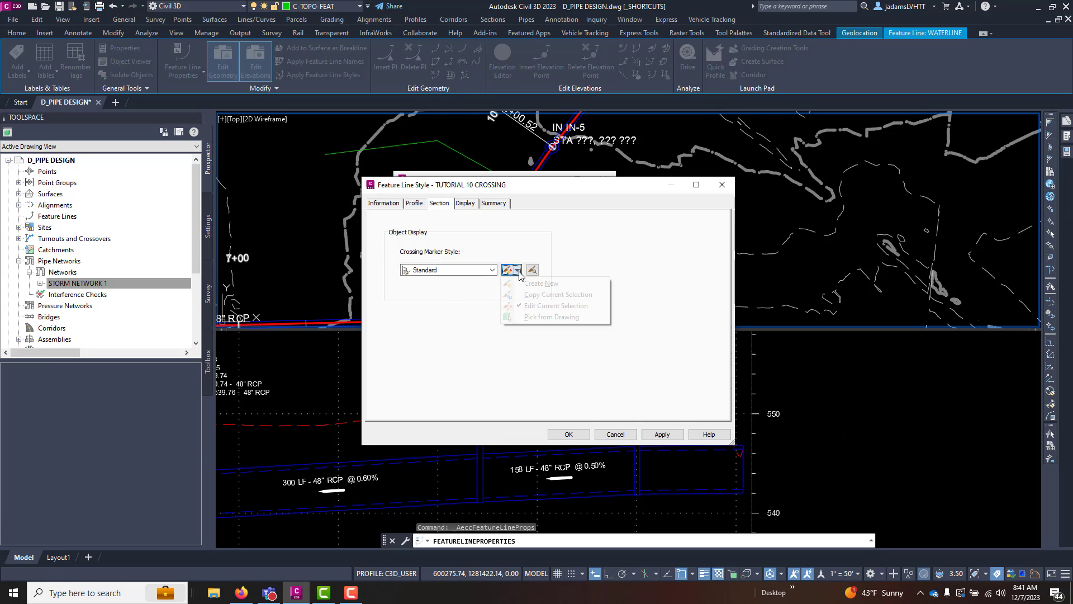
{"action": "left_click", "coordinate": [533, 285]}
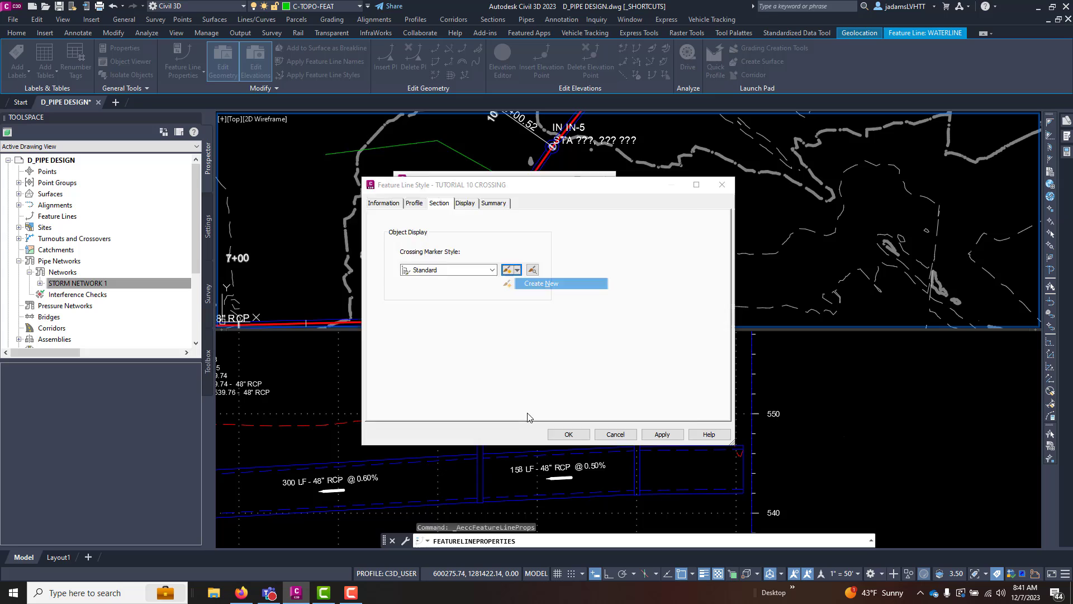
{"action": "left_click", "coordinate": [367, 215]}
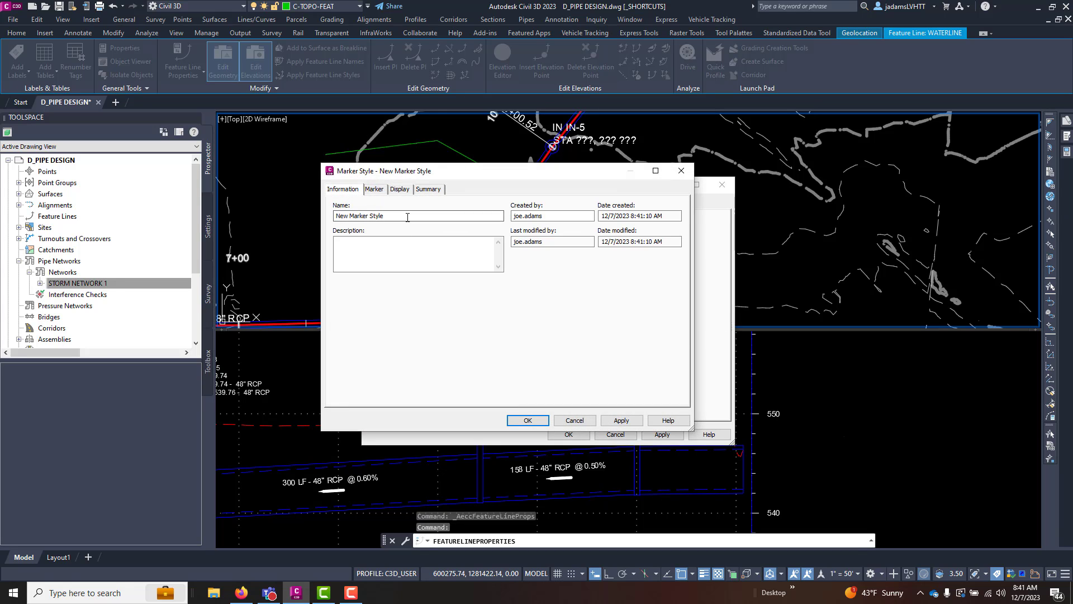
{"action": "key", "text": "ctrl+a"}
{"action": "type", "text": "10 CROSSING"}
{"action": "left_click", "coordinate": [380, 190]}
{"action": "type", "text": "NG"}
- Define the TUTORIAL CROSSING marker as a custom marker with the blank symbol enclosed by a circle
{"action": "left_click", "coordinate": [376, 189]}
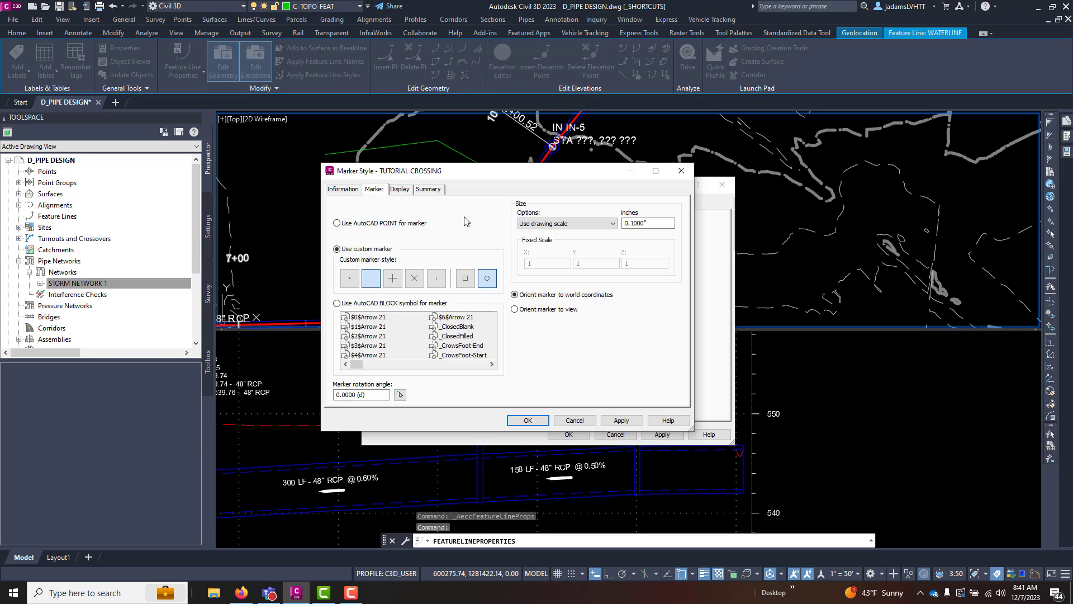
{"action": "left_click", "coordinate": [369, 284]}
{"action": "left_click", "coordinate": [470, 283]}
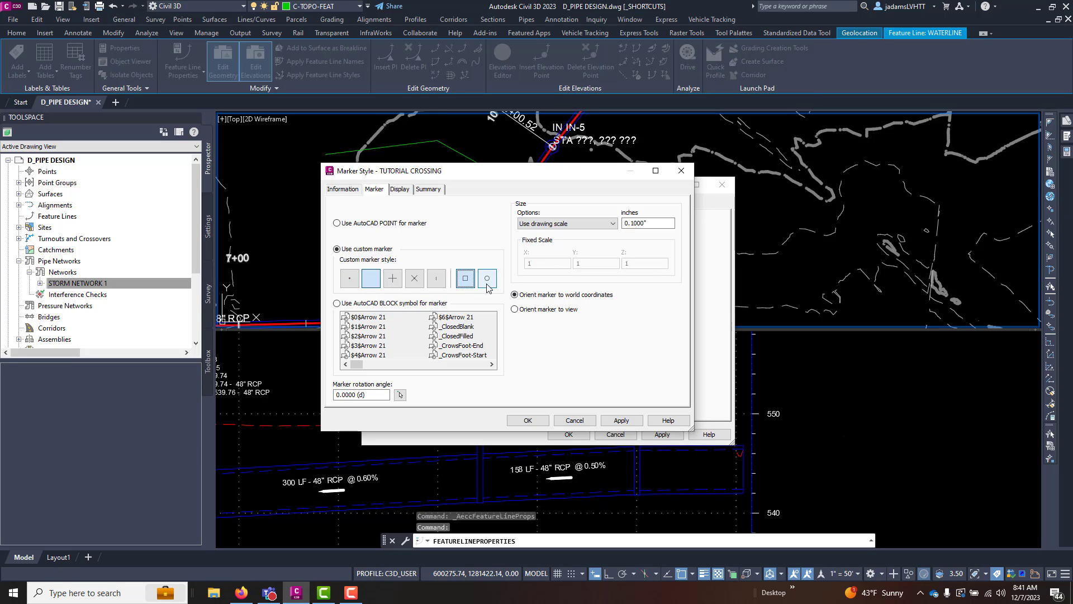
{"action": "left_click", "coordinate": [486, 285]}
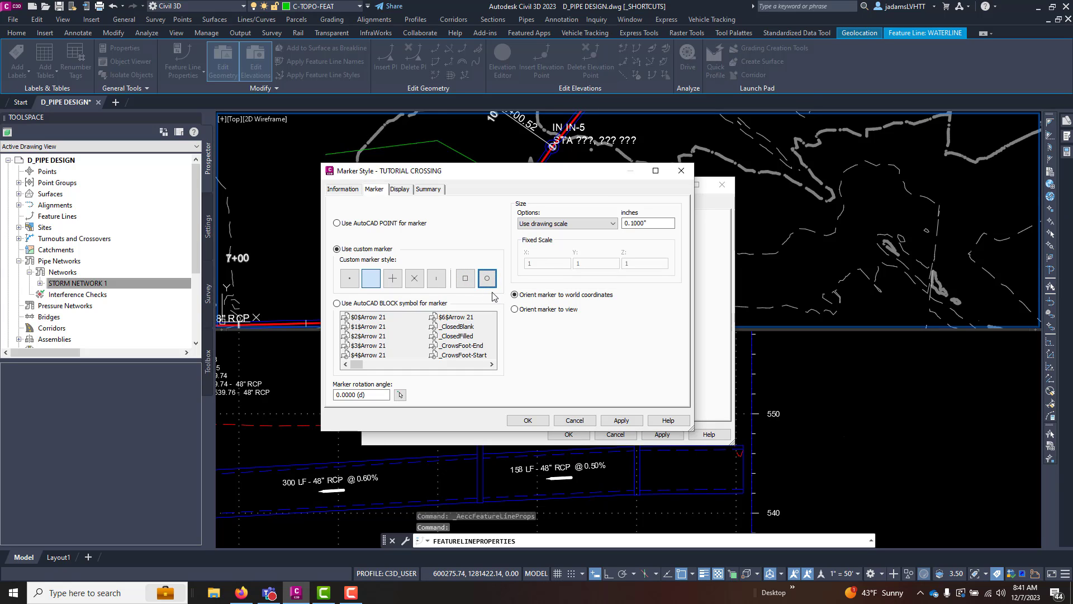
{"action": "left_click", "coordinate": [491, 288]}
{"action": "left_click", "coordinate": [491, 289]}
{"action": "left_click", "coordinate": [492, 289]}
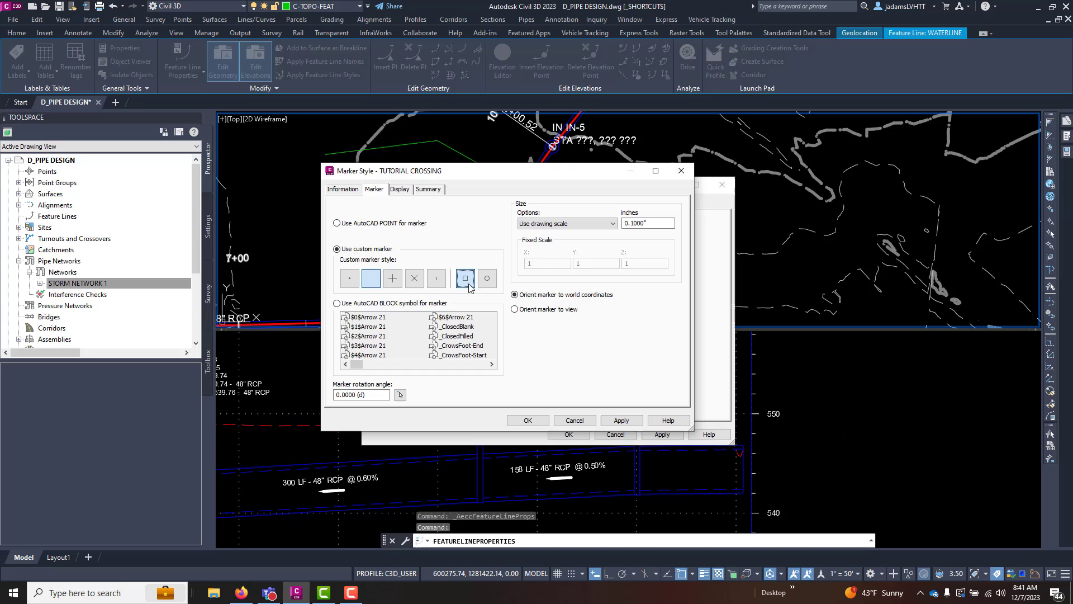
{"action": "left_click", "coordinate": [490, 289]}
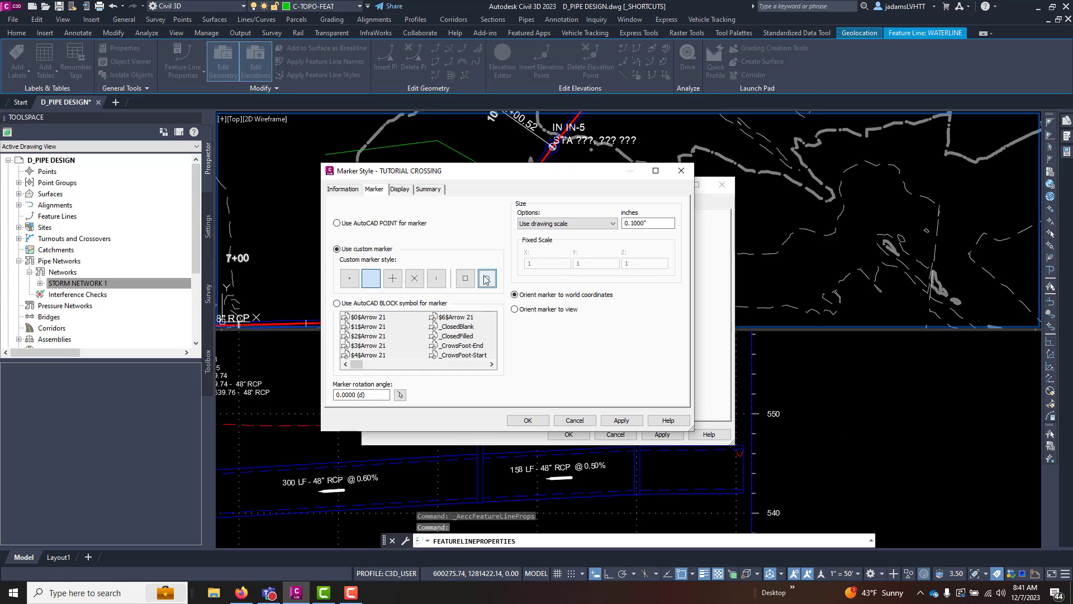
{"action": "left_click", "coordinate": [372, 287]}
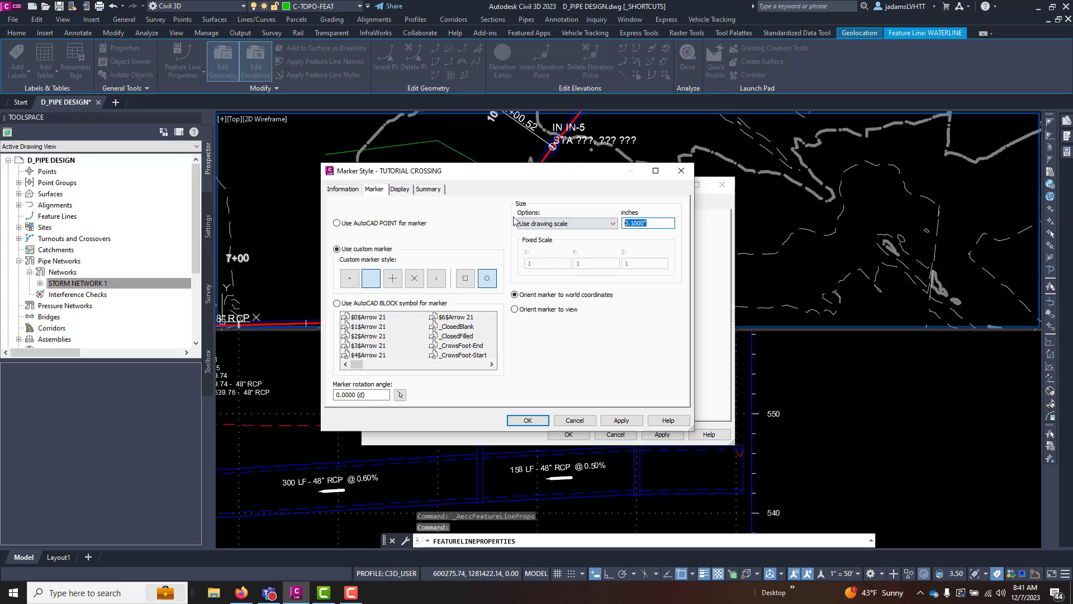
- Size the crossing marker at 0.83 feet using a fixed scale, with a Y scale of 10
{"action": "type", "text": ".83"}
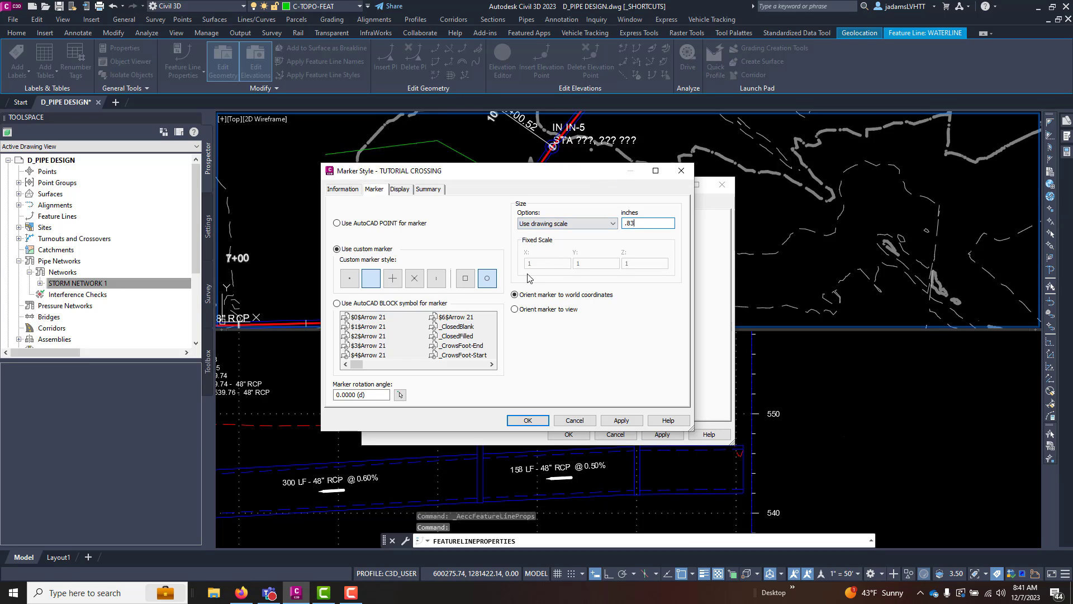
{"action": "left_click", "coordinate": [566, 223]}
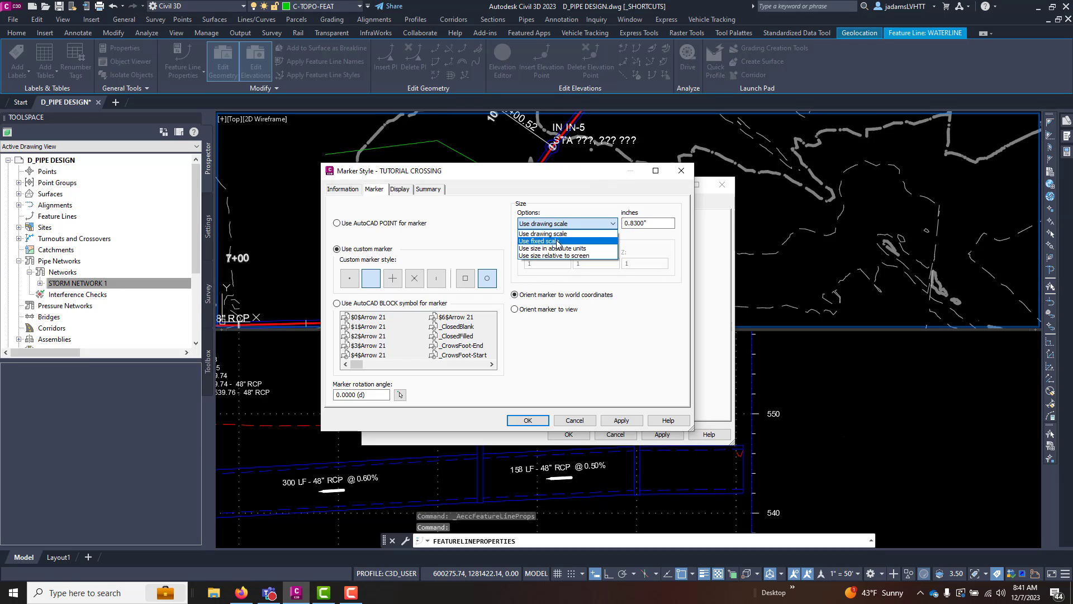
{"action": "left_click", "coordinate": [559, 240]}
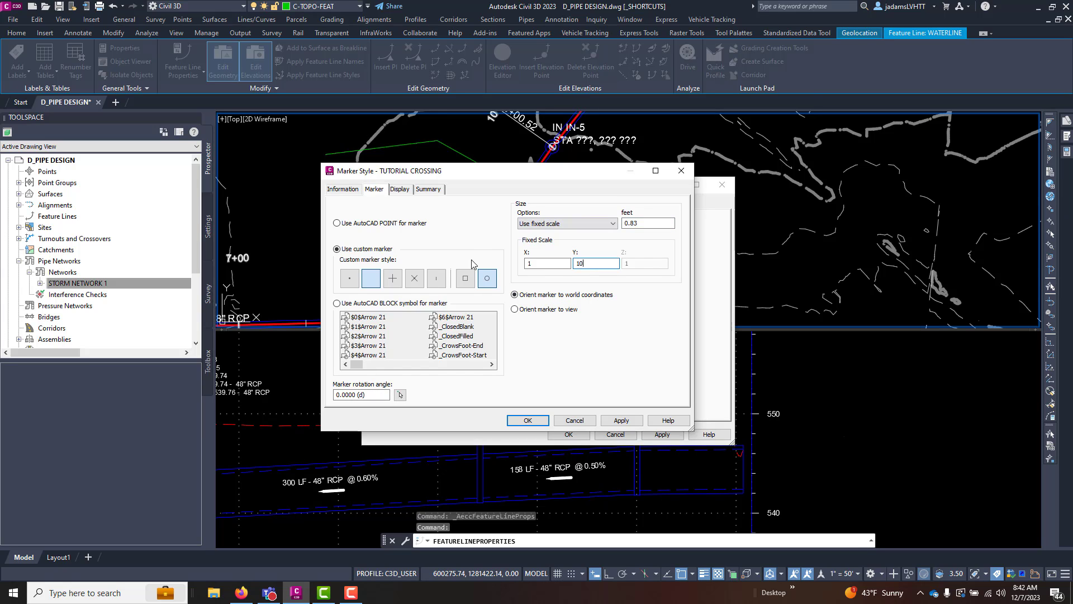
- Check the marker's component display for the Profile view direction and accept the TUTORIAL CROSSING marker style
{"action": "left_click", "coordinate": [400, 189]}
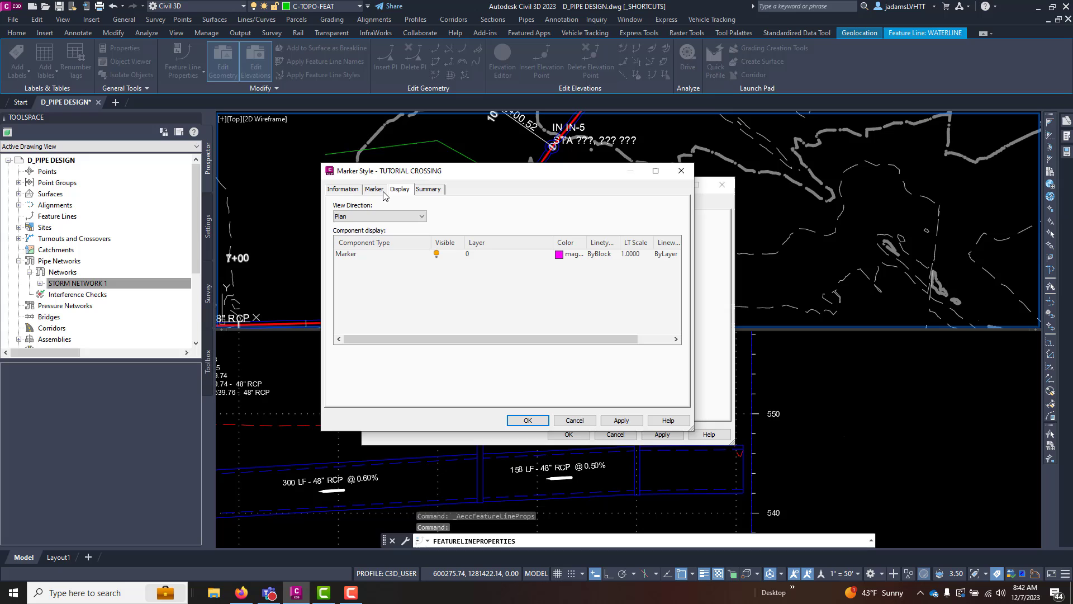
{"action": "left_click", "coordinate": [358, 217]}
{"action": "left_click", "coordinate": [355, 241]}
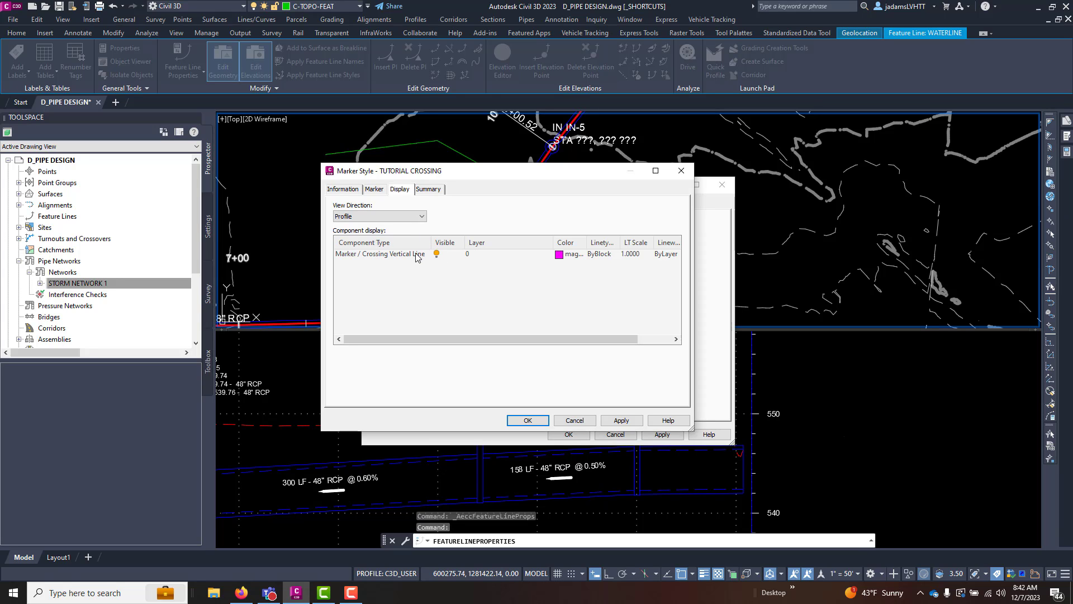
{"action": "left_click", "coordinate": [528, 419]}
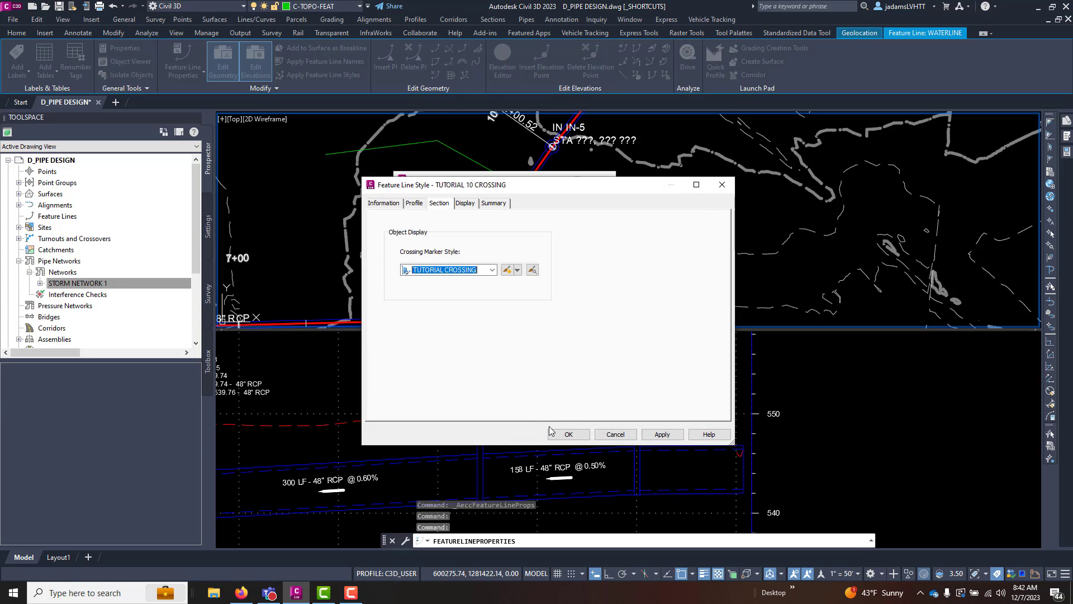
- Accept the TUTORIAL 10 CROSSING feature line style, apply it to the WATERLINE feature line, and clear the selection
{"action": "left_click", "coordinate": [566, 435]}
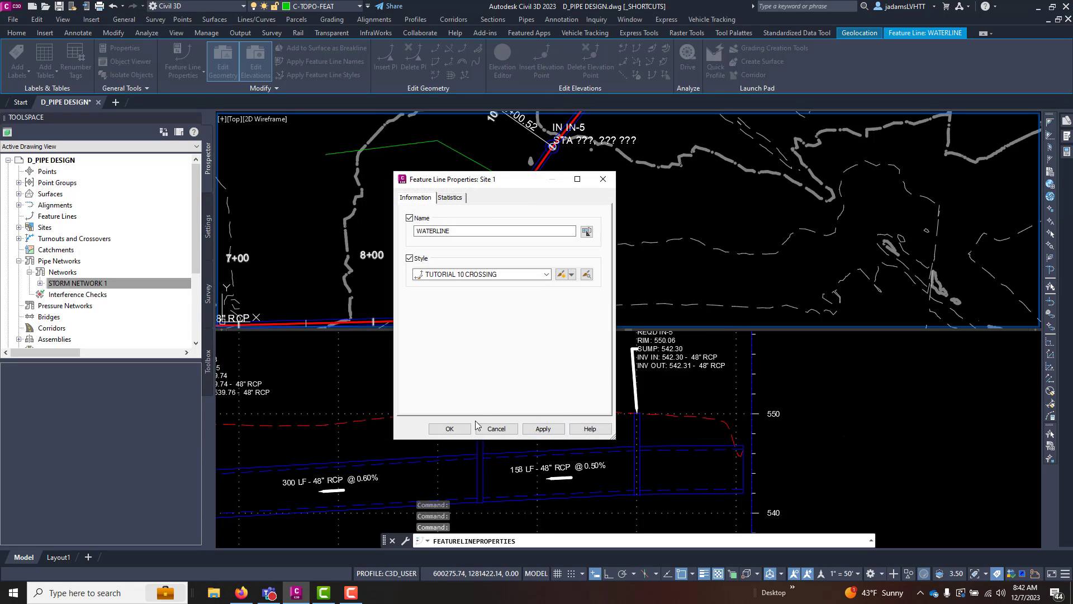
{"action": "left_click", "coordinate": [450, 429]}
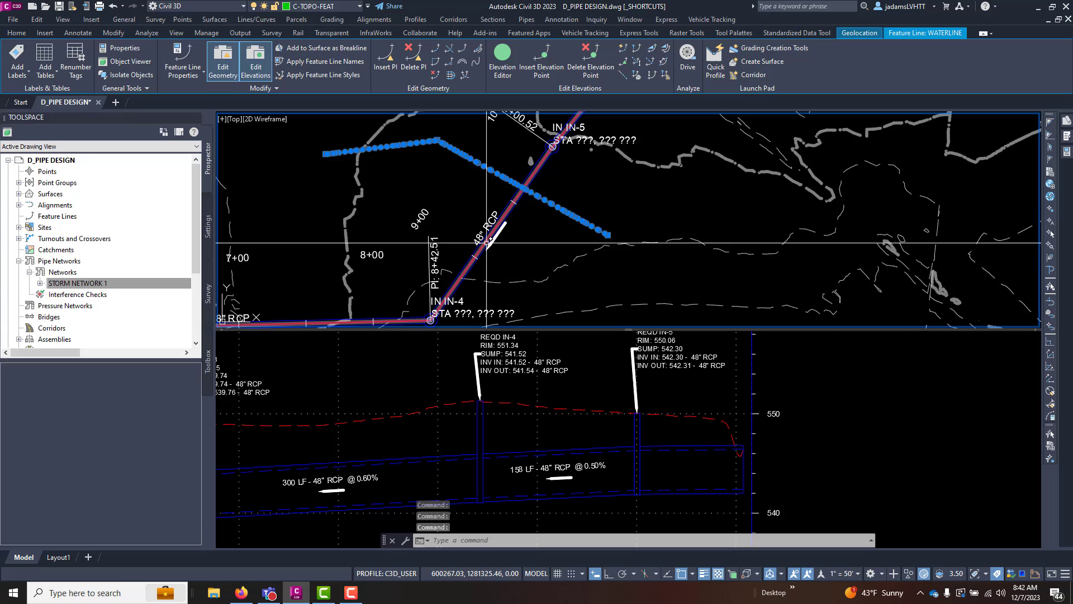
{"action": "key", "text": "Escape"}
{"action": "key", "text": "Escape"}
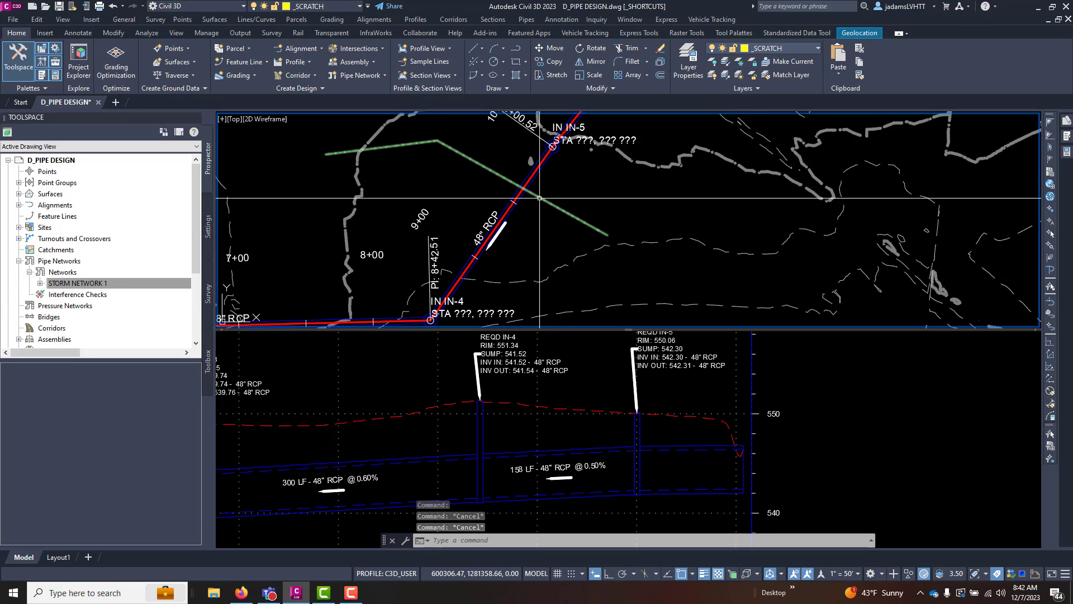
- Start adding crossings to the storm piping profile view and choose the WATERLINE feature line in plan as the crossing object
{"action": "left_click", "coordinate": [555, 397]}
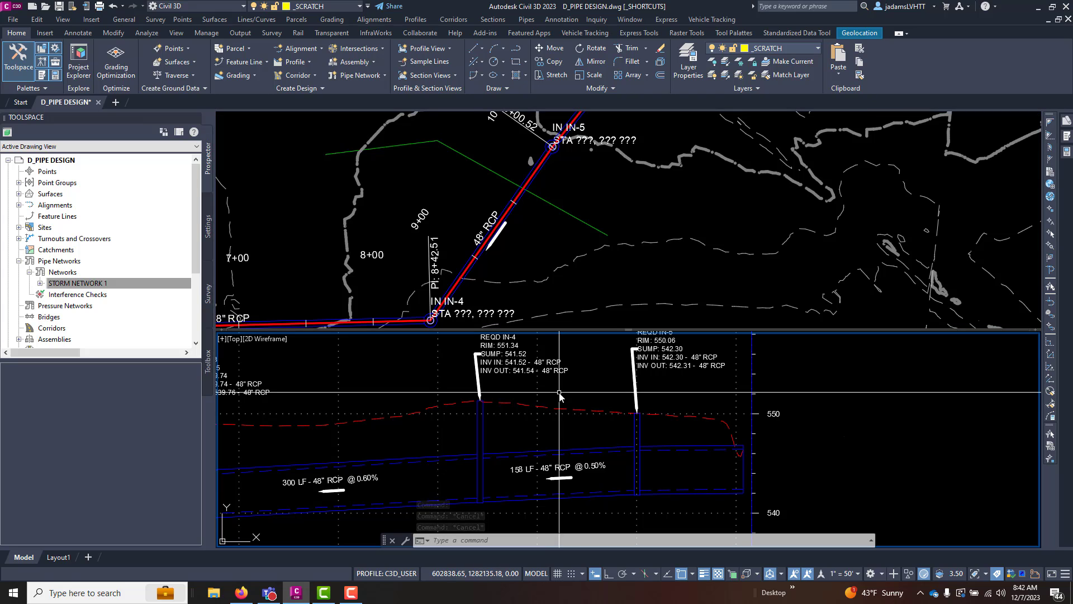
{"action": "left_click", "coordinate": [543, 391]}
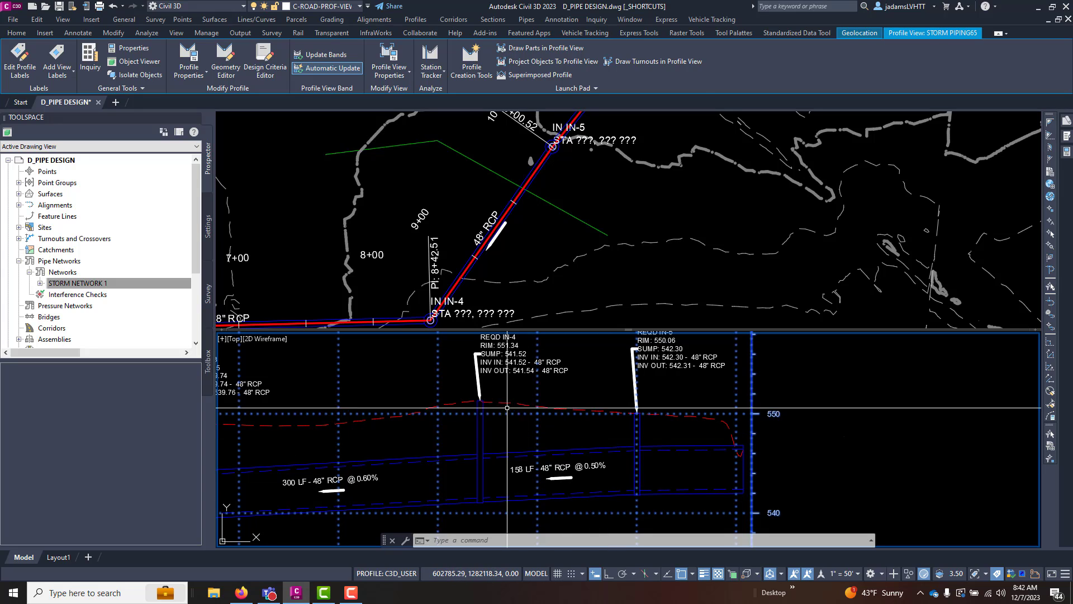
{"action": "left_click", "coordinate": [571, 89]}
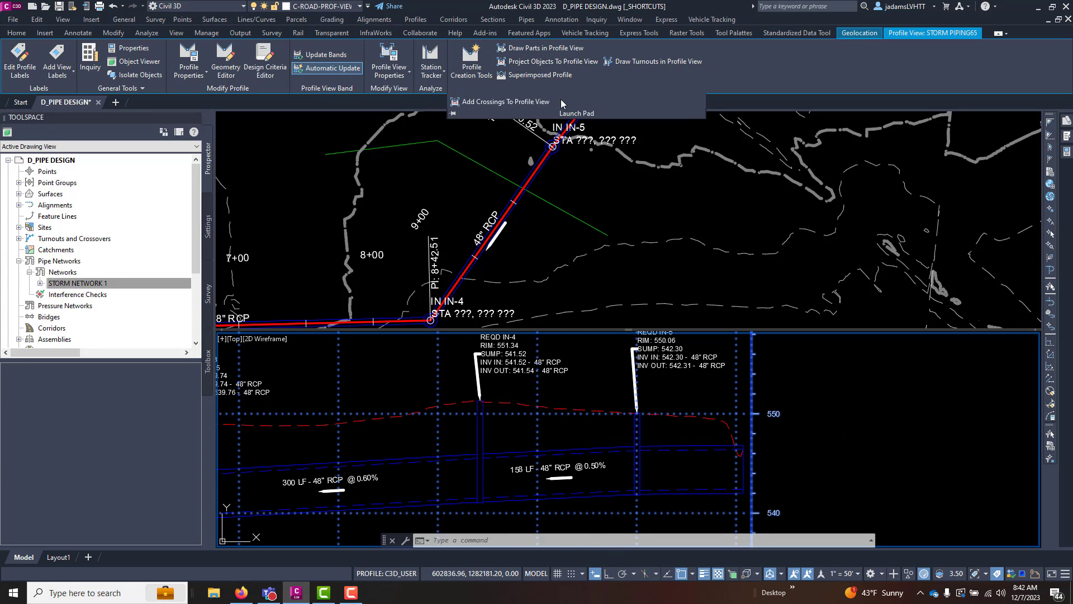
{"action": "left_click", "coordinate": [503, 103]}
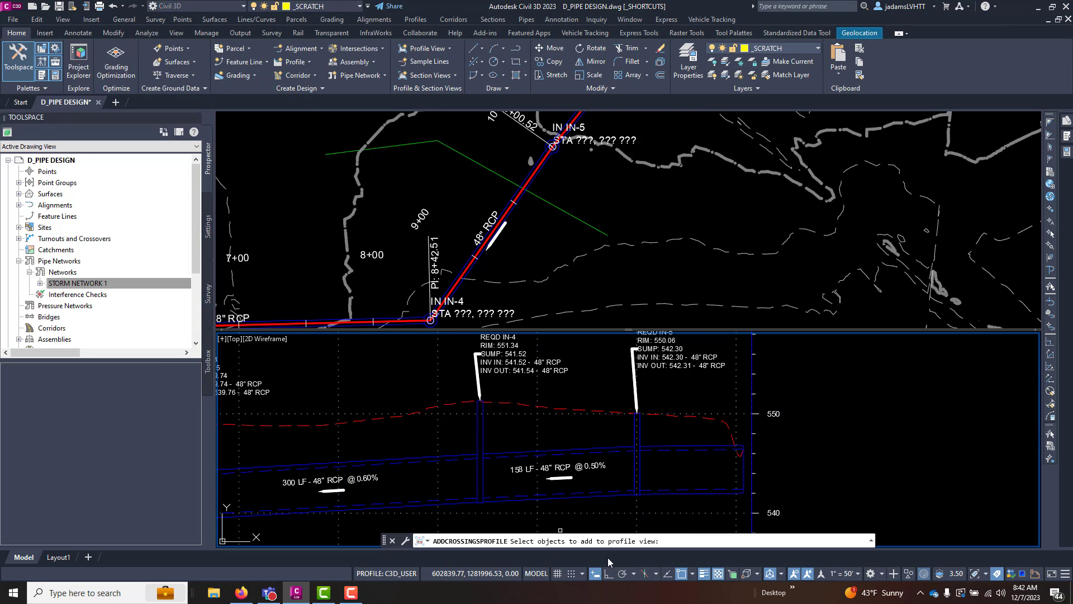
{"action": "left_click", "coordinate": [584, 226]}
{"action": "left_click", "coordinate": [584, 226]}
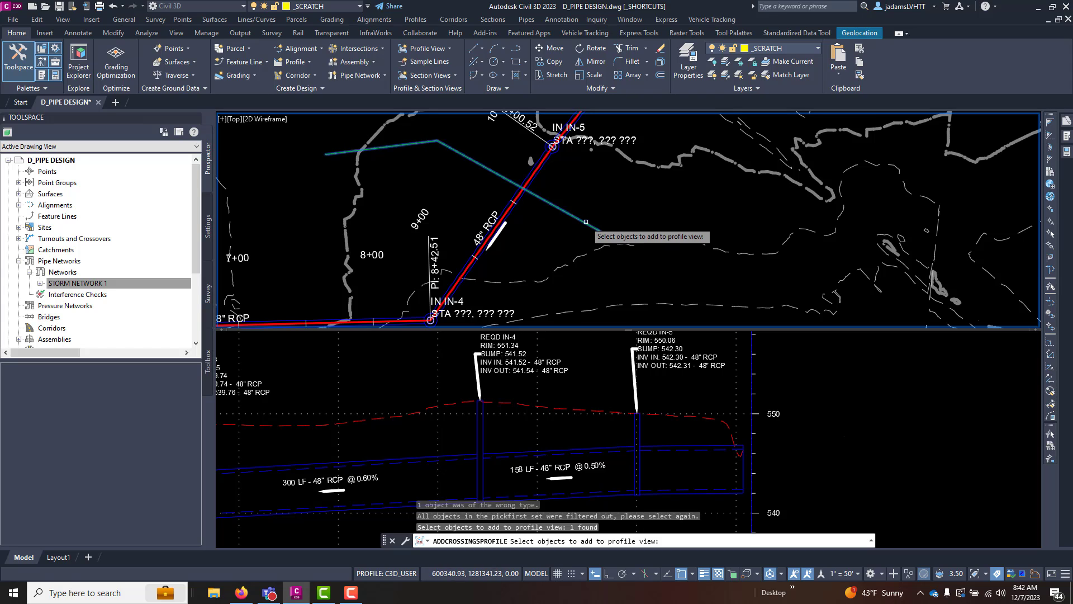
{"action": "key", "text": "Return"}
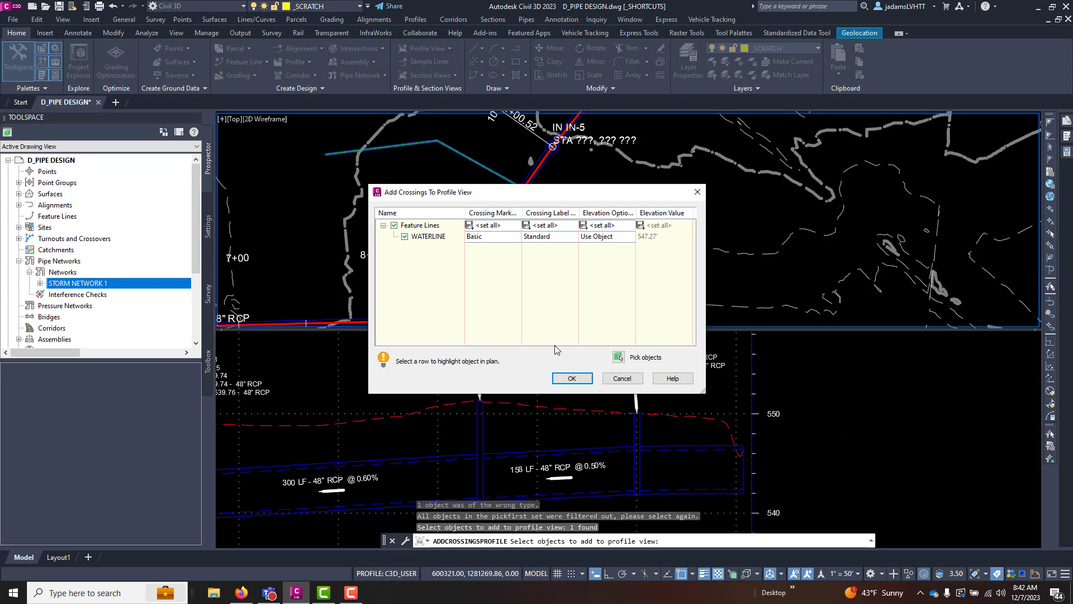
- Set the WATERLINE crossing's marker style to TUTORIAL CROSSING
{"action": "left_click", "coordinate": [493, 233]}
{"action": "left_click", "coordinate": [730, 270]}
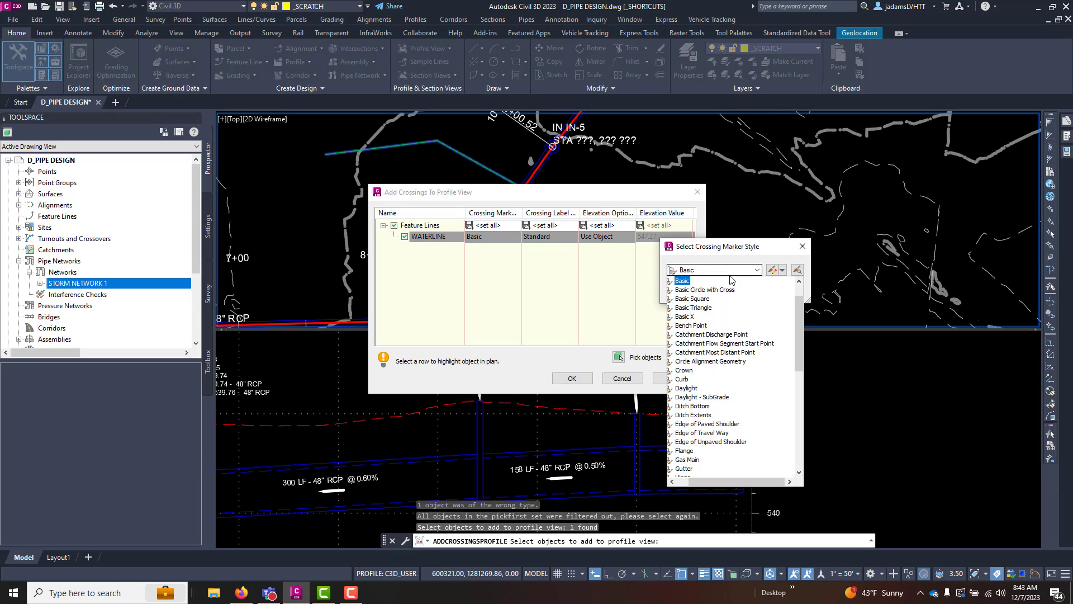
{"action": "scroll", "coordinate": [723, 282], "scroll_direction": "up", "scroll_amount": 1}
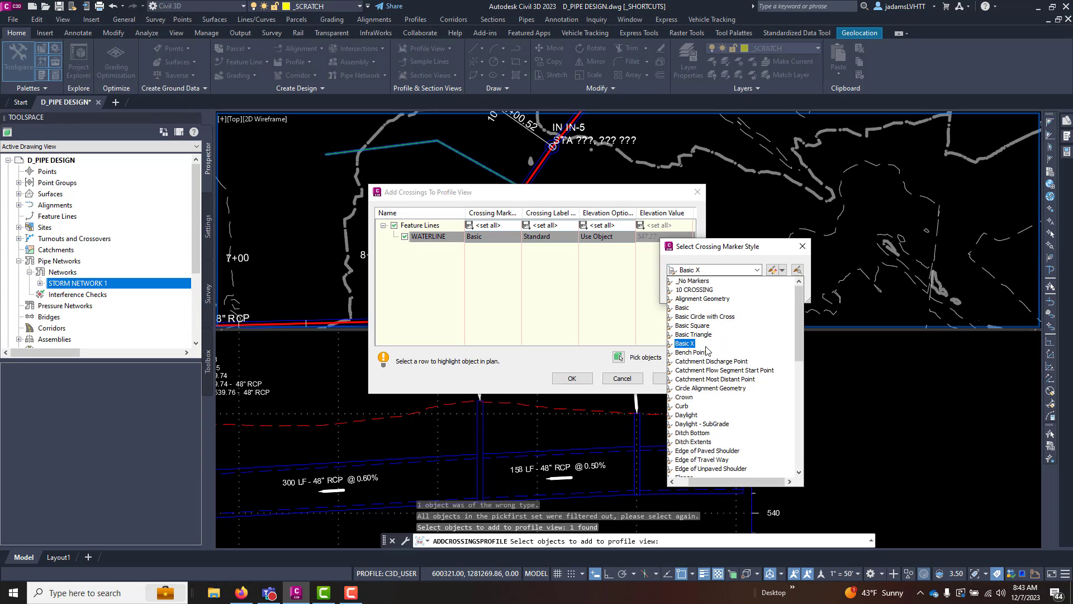
{"action": "scroll", "coordinate": [706, 351], "scroll_direction": "down", "scroll_amount": 10}
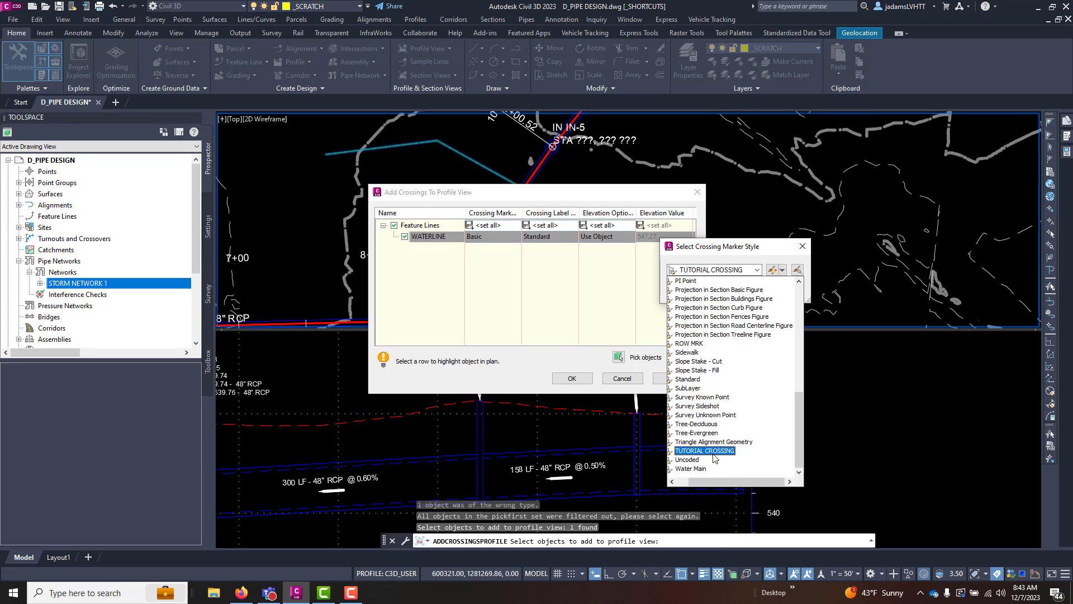
{"action": "left_click", "coordinate": [713, 450]}
{"action": "left_click", "coordinate": [689, 334]}
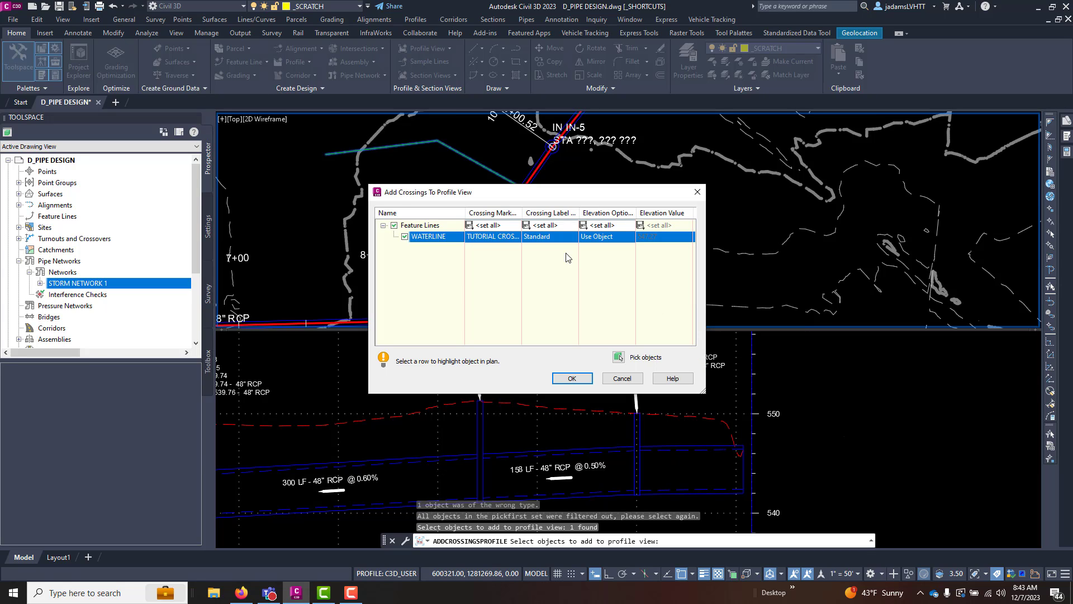
- Set the WATERLINE crossing's label style to none and add the crossing to the profile view
{"action": "left_click", "coordinate": [555, 237]}
{"action": "left_click", "coordinate": [704, 270]}
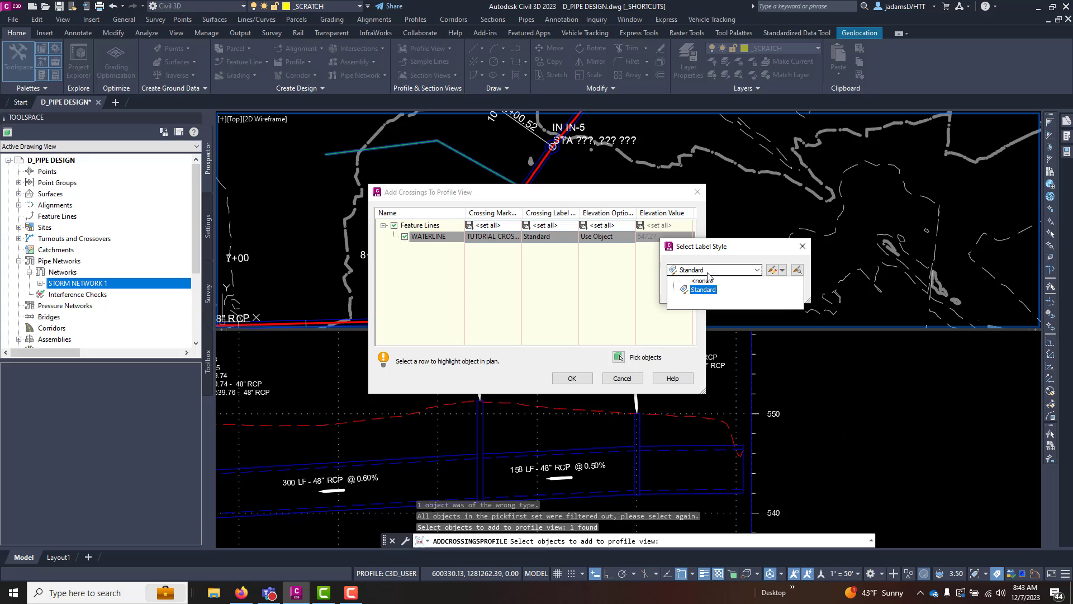
{"action": "left_click", "coordinate": [693, 280]}
{"action": "left_click", "coordinate": [686, 291]}
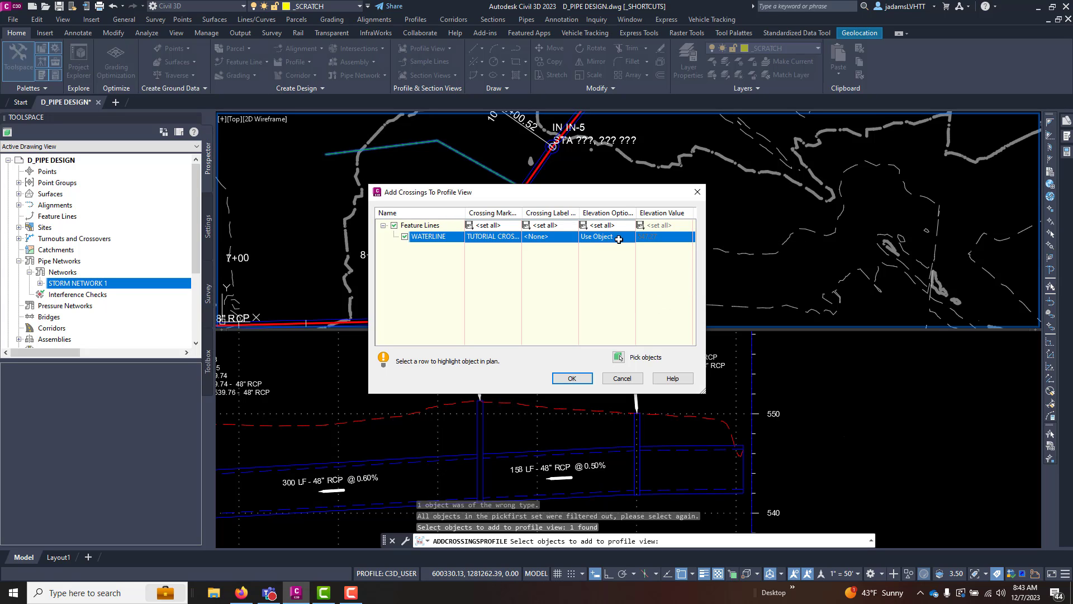
{"action": "left_click", "coordinate": [572, 379]}
- Examine the waterline crossing marker's shape and its position relative to the 158 LF 48" RCP pipe in the profile view
{"action": "left_click", "coordinate": [615, 442]}
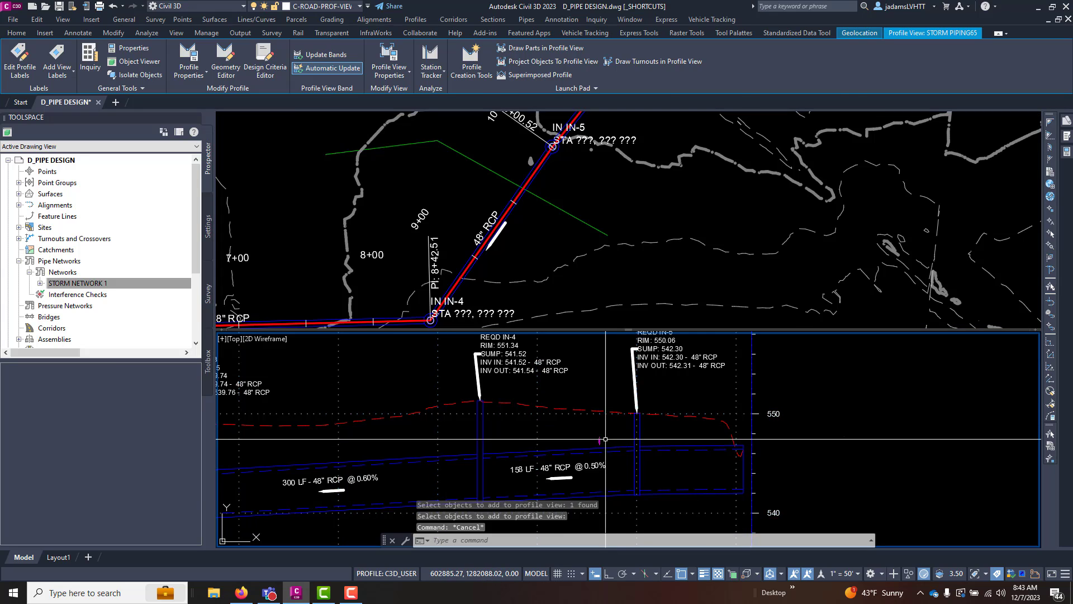
{"action": "key", "text": "Escape"}
{"action": "scroll", "coordinate": [582, 401], "scroll_direction": "up", "scroll_amount": 5}
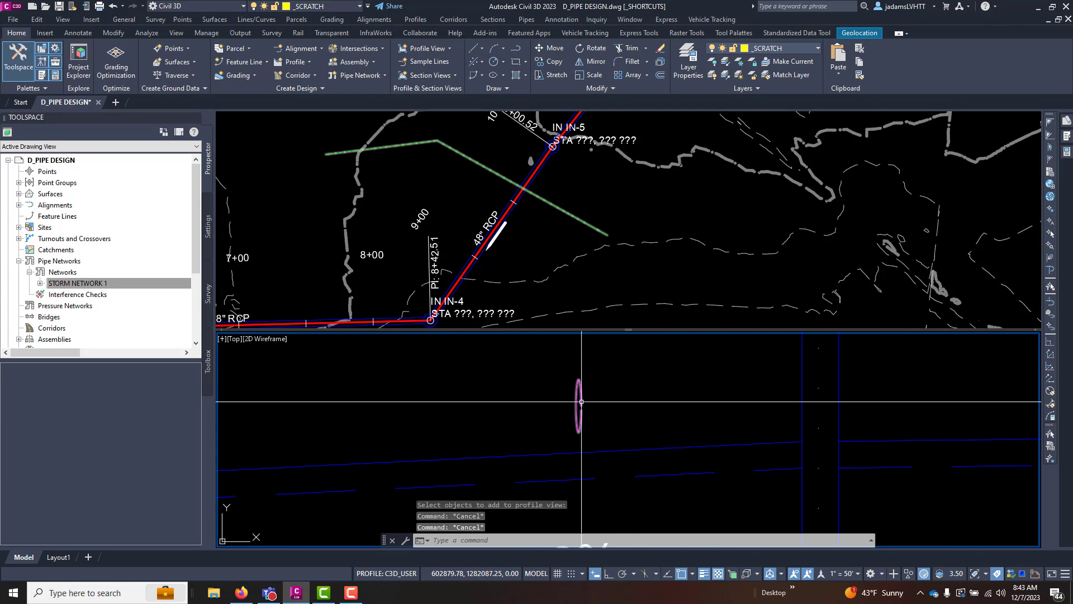
{"action": "left_click", "coordinate": [580, 401]}
{"action": "scroll", "coordinate": [579, 385], "scroll_direction": "up", "scroll_amount": 4}
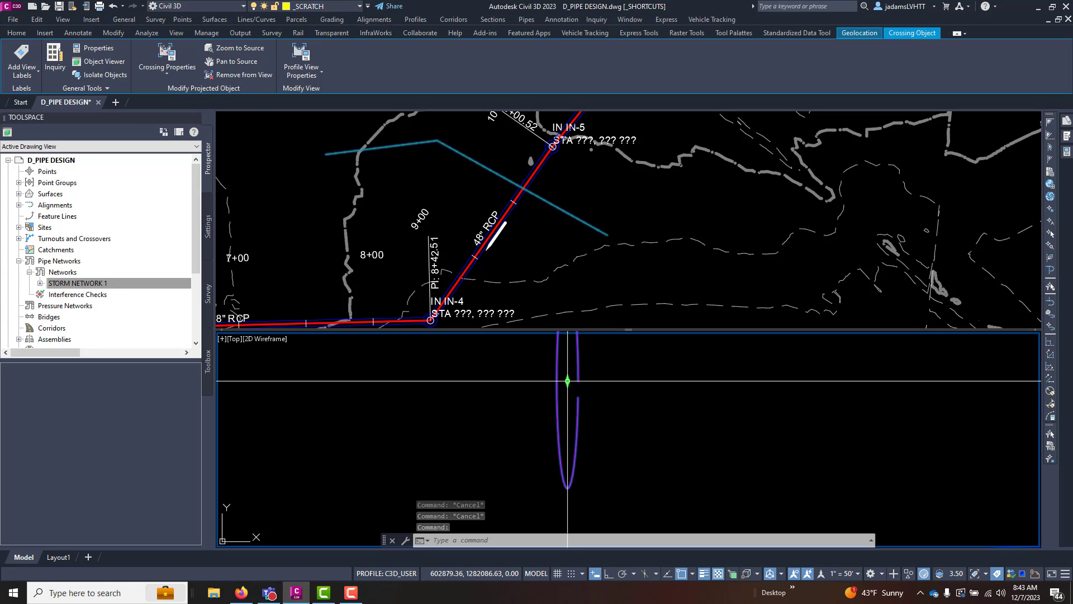
{"action": "scroll", "coordinate": [659, 441], "scroll_direction": "down", "scroll_amount": 4}
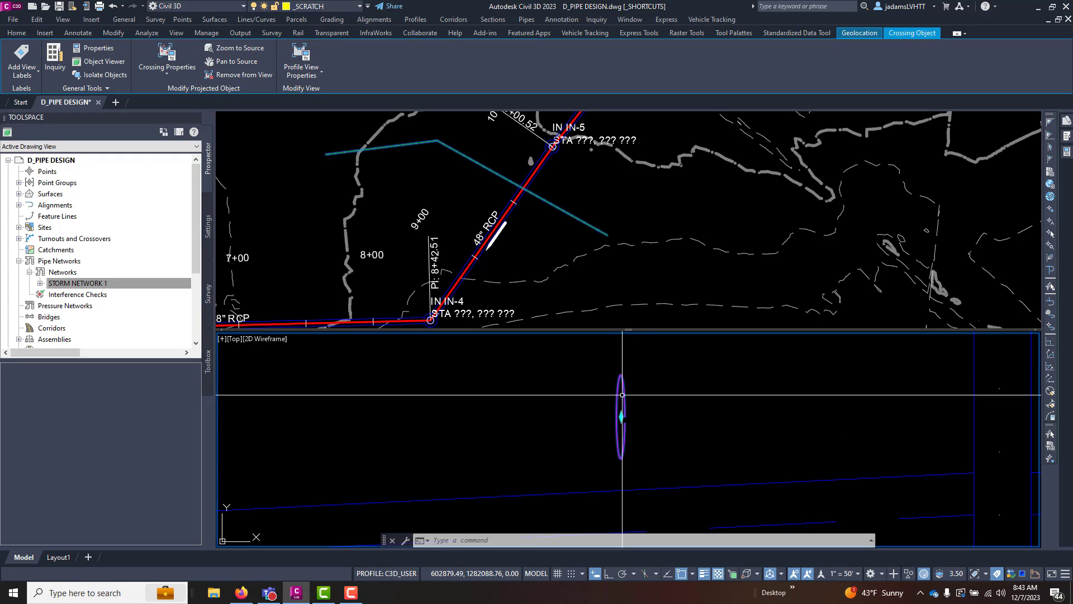
{"action": "key", "text": "Escape"}
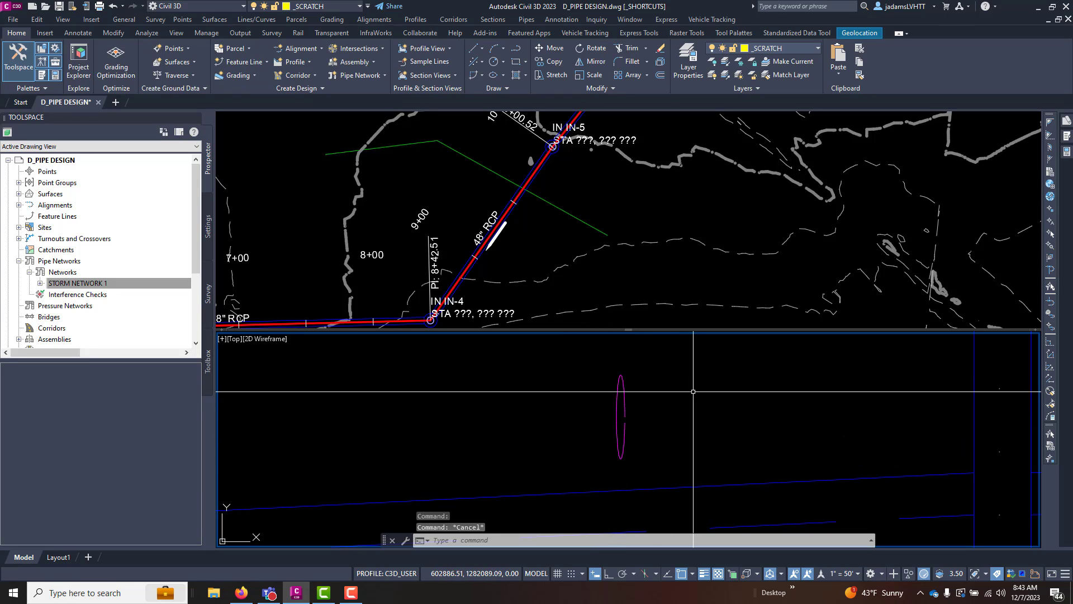
{"action": "scroll", "coordinate": [664, 403], "scroll_direction": "down", "scroll_amount": 1}
{"action": "scroll", "coordinate": [656, 398], "scroll_direction": "down", "scroll_amount": 2}
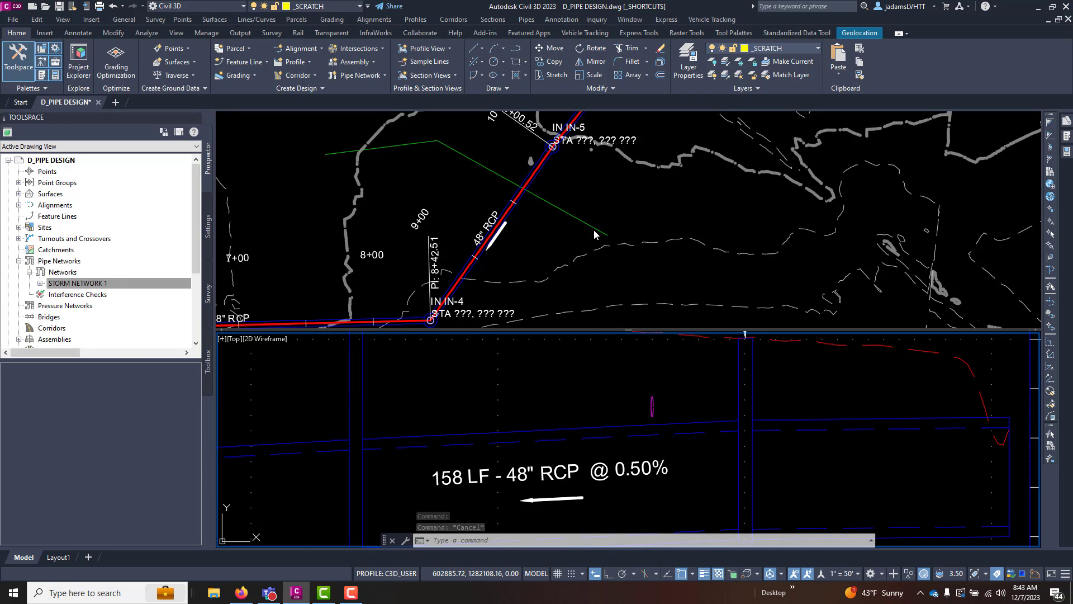
{"action": "left_click", "coordinate": [650, 405]}
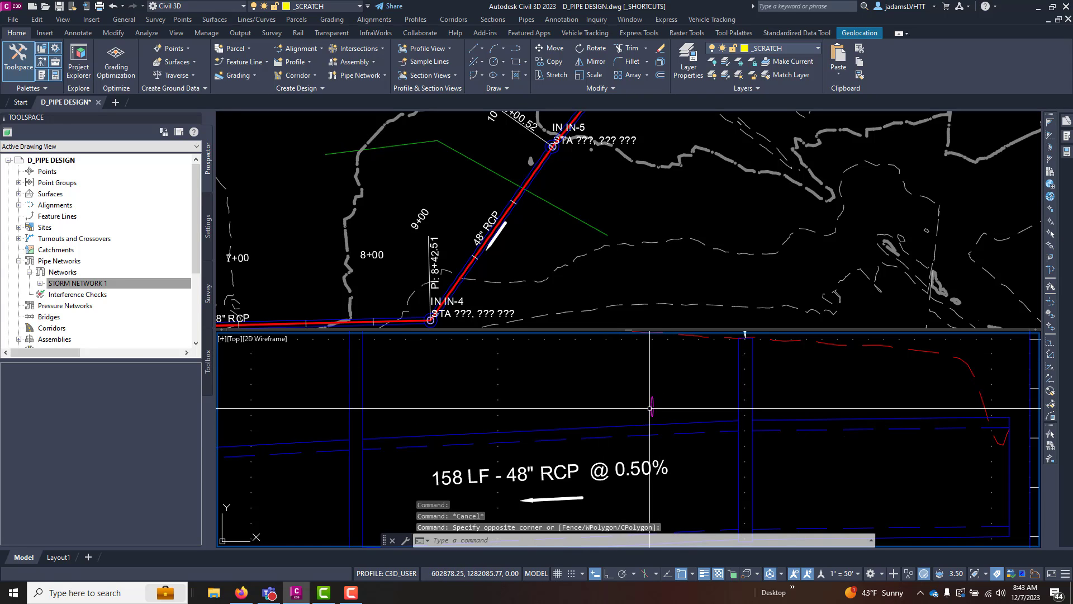
{"action": "scroll", "coordinate": [648, 407], "scroll_direction": "up", "scroll_amount": 3}
{"action": "scroll", "coordinate": [631, 410], "scroll_direction": "down", "scroll_amount": 5}
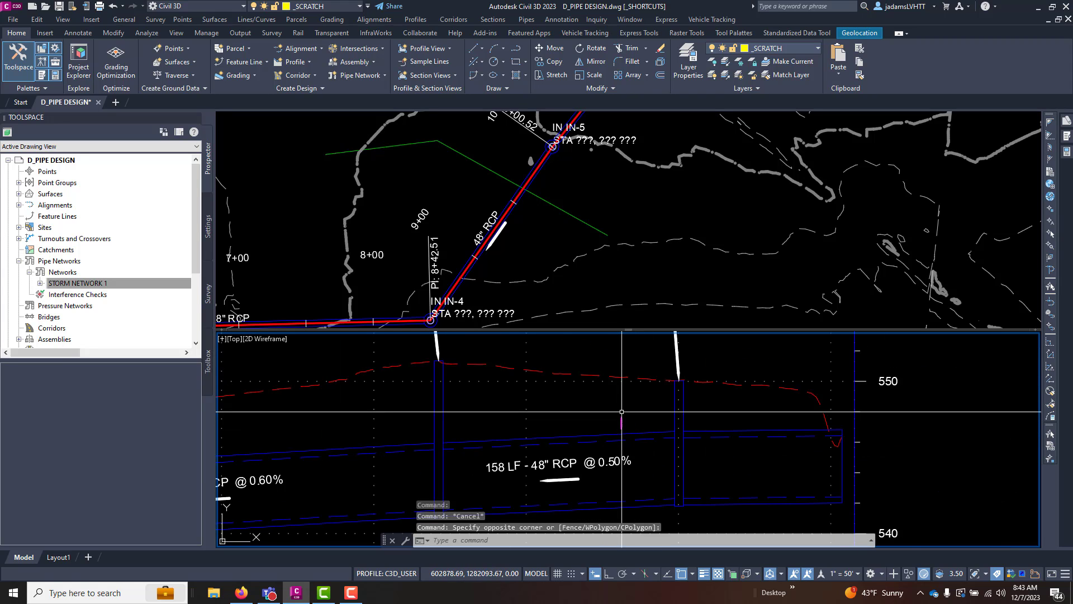
- Start creating a pipe network by layout with the name SS NETWORK, alongside STORM NETWORK 1
{"action": "left_click", "coordinate": [522, 266]}
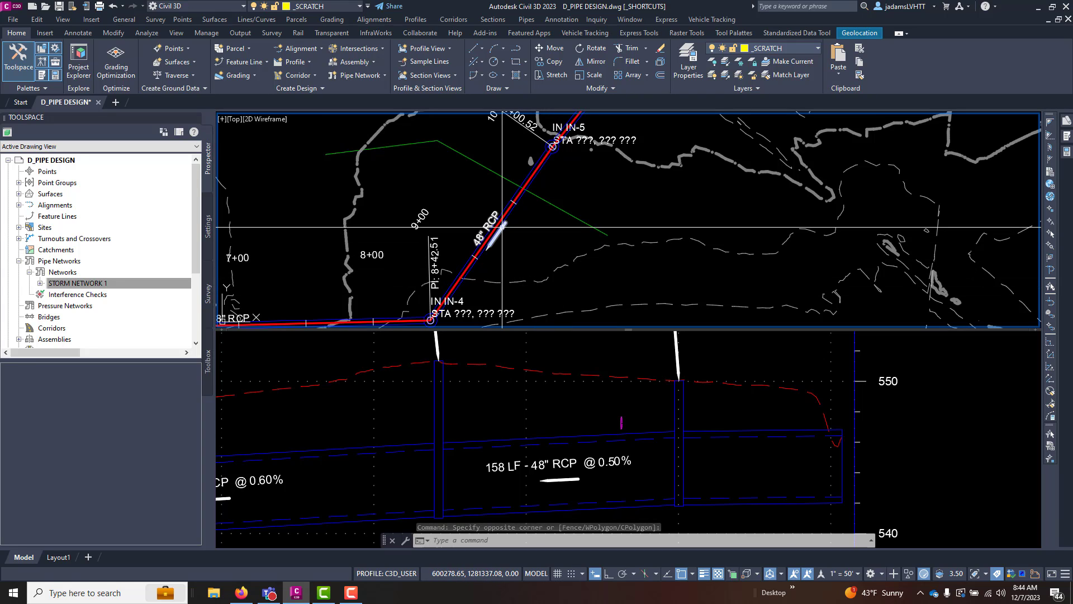
{"action": "left_click", "coordinate": [559, 282]}
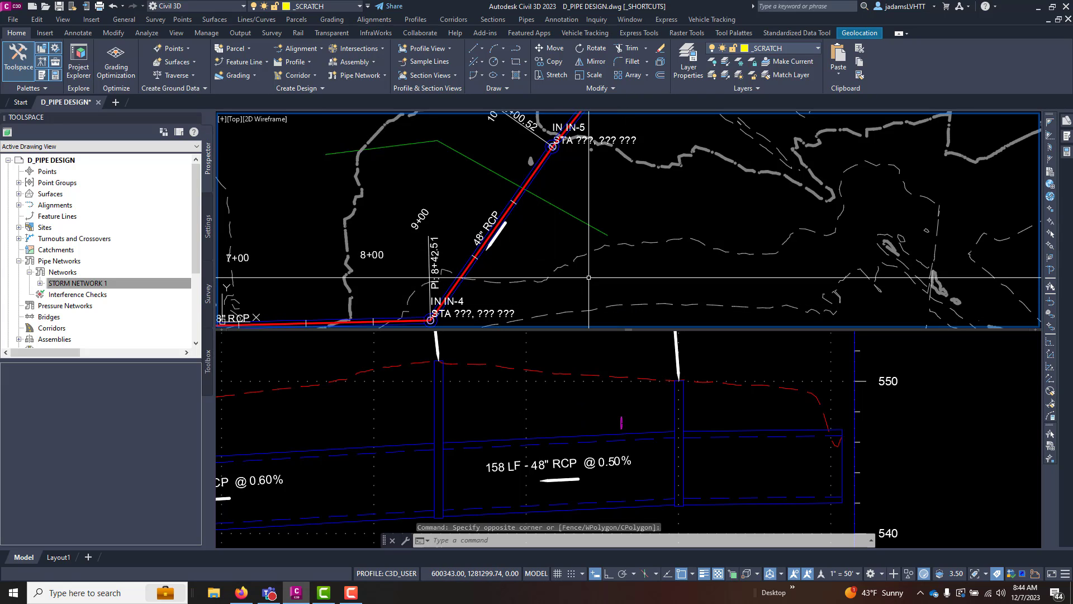
{"action": "left_click", "coordinate": [67, 283]}
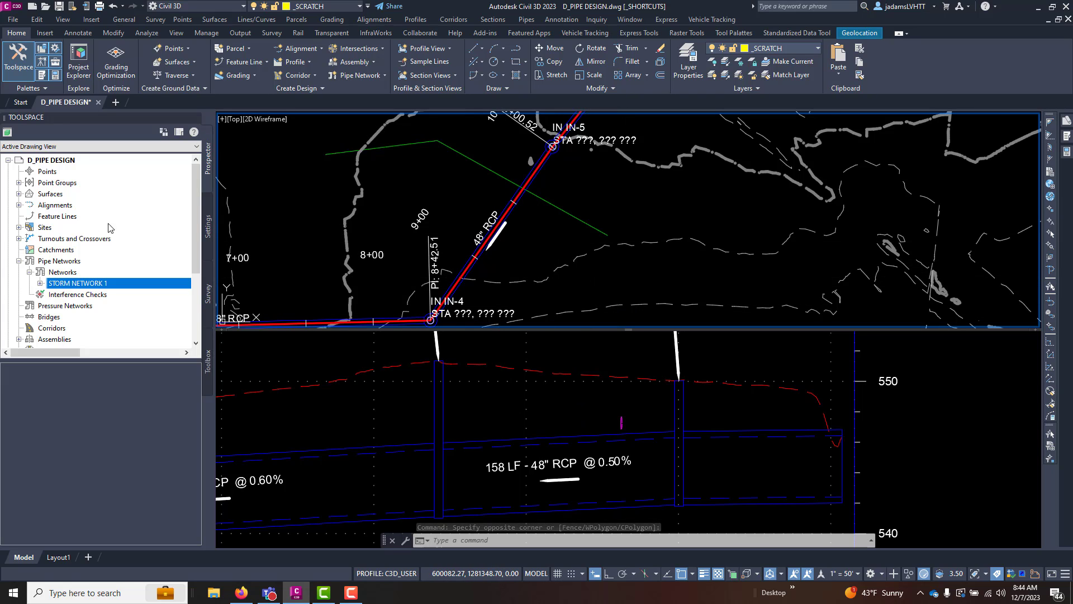
{"action": "right_click", "coordinate": [60, 271]}
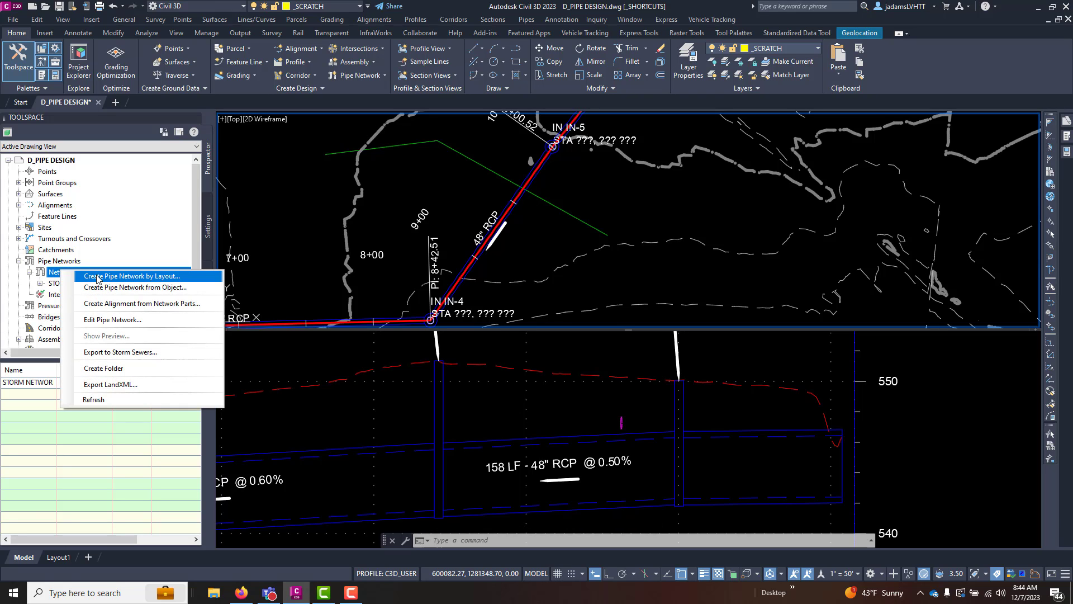
{"action": "left_click", "coordinate": [147, 276]}
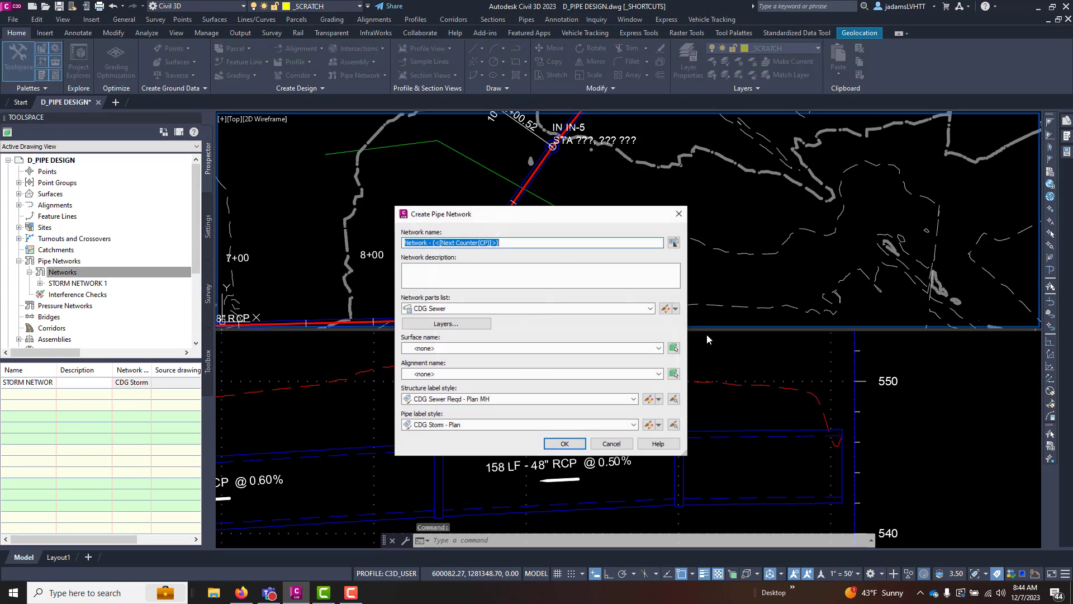
{"action": "type", "text": "SS NE"}
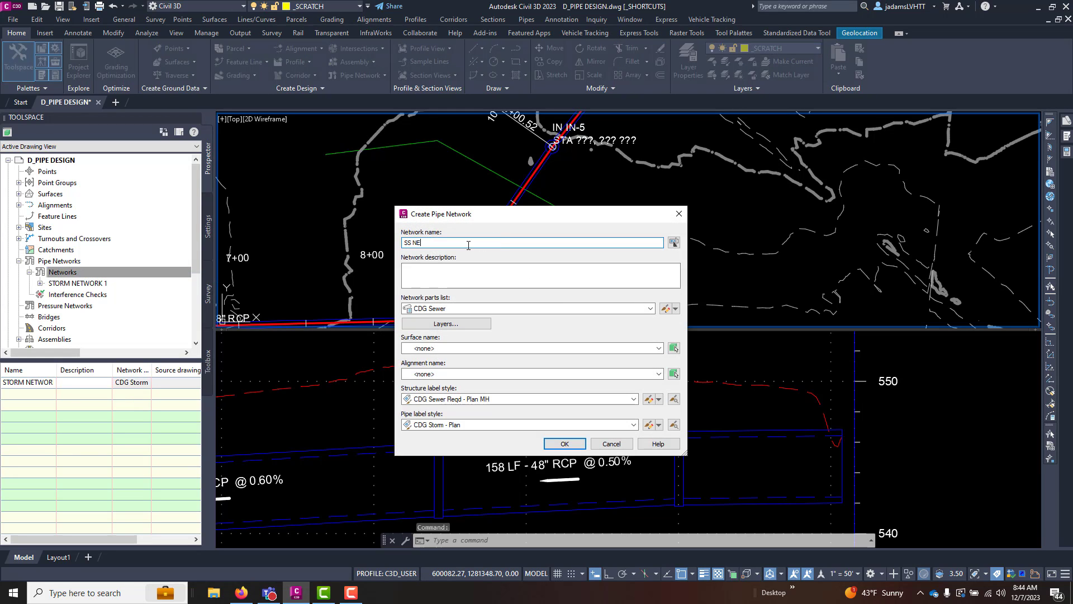
{"action": "type", "text": "TWORK"}
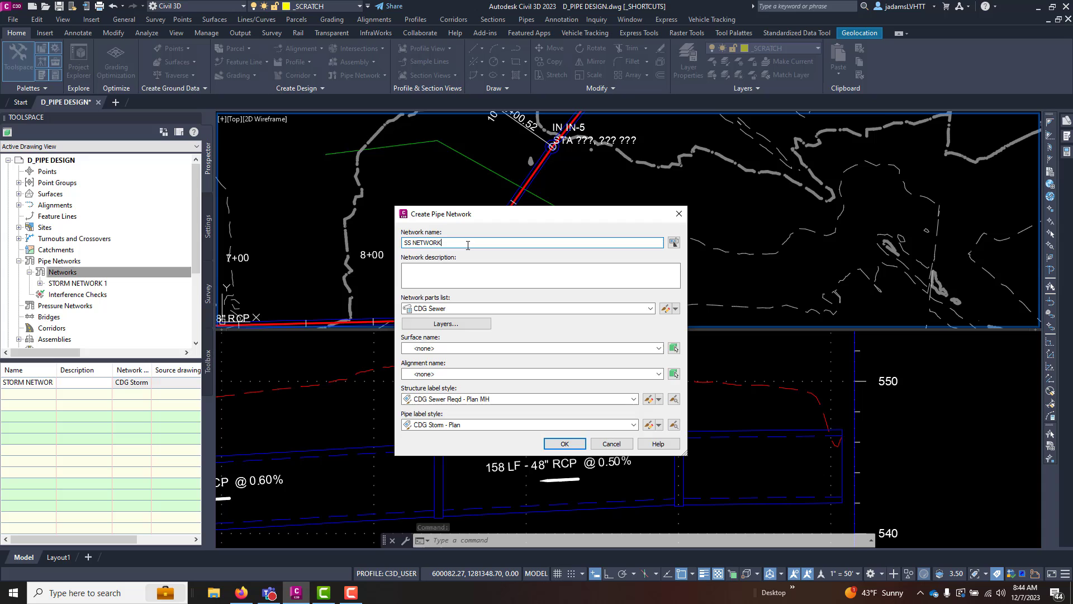
- Set the new network's pipe label style to CDG Sewer - Plan and create the network
{"action": "left_click", "coordinate": [453, 426]}
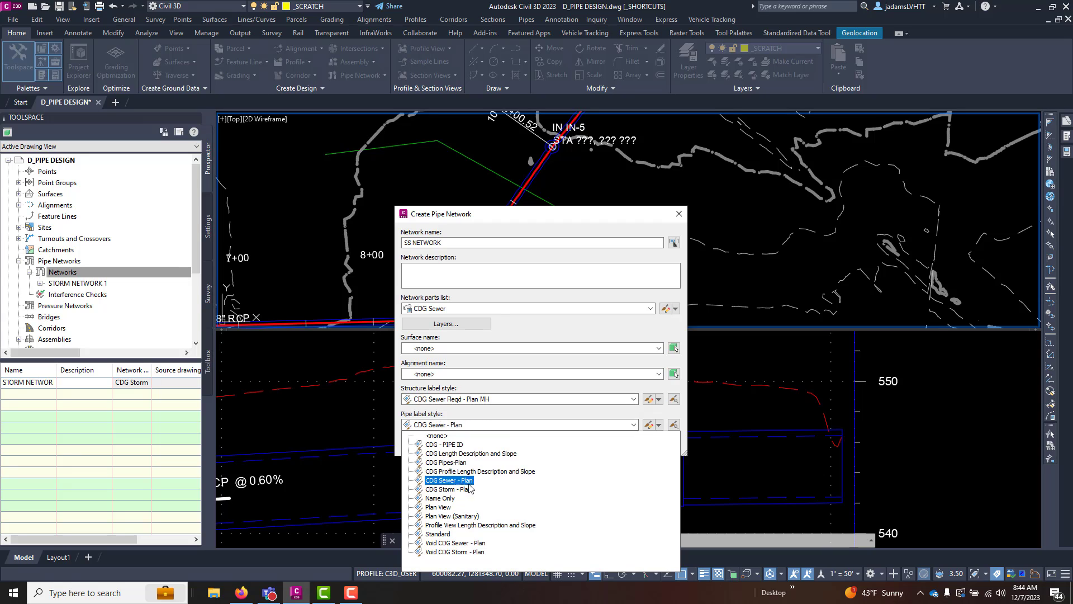
{"action": "left_click", "coordinate": [447, 480]}
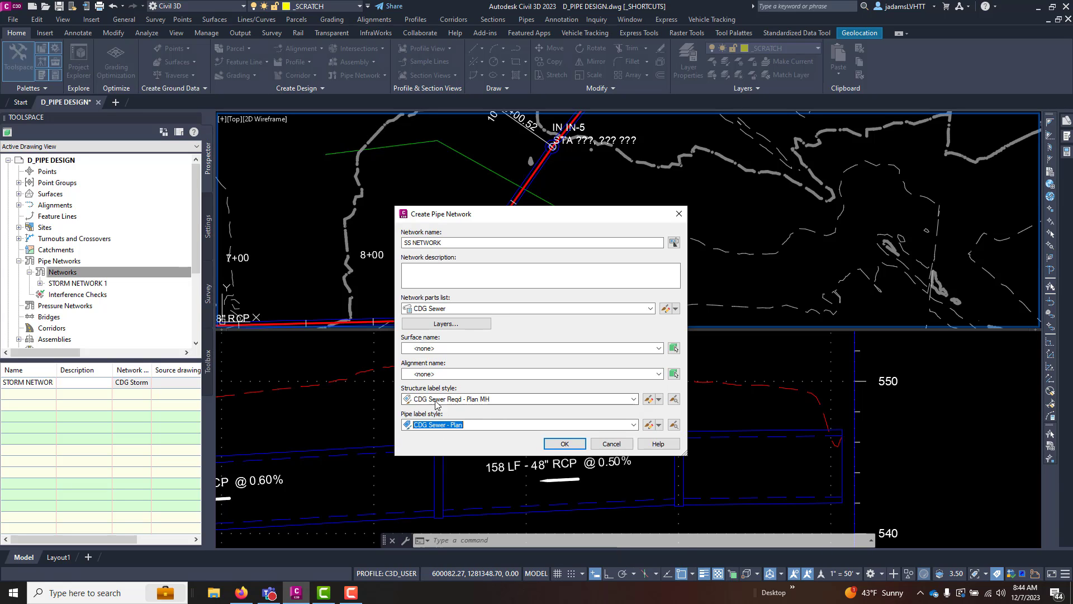
{"action": "left_click", "coordinate": [563, 442]}
- Choose the 48 inch dia 24 inch cone Concentric Structure and 8" PVC pipe as the parts for laying out SS NETWORK
{"action": "left_click", "coordinate": [336, 166]}
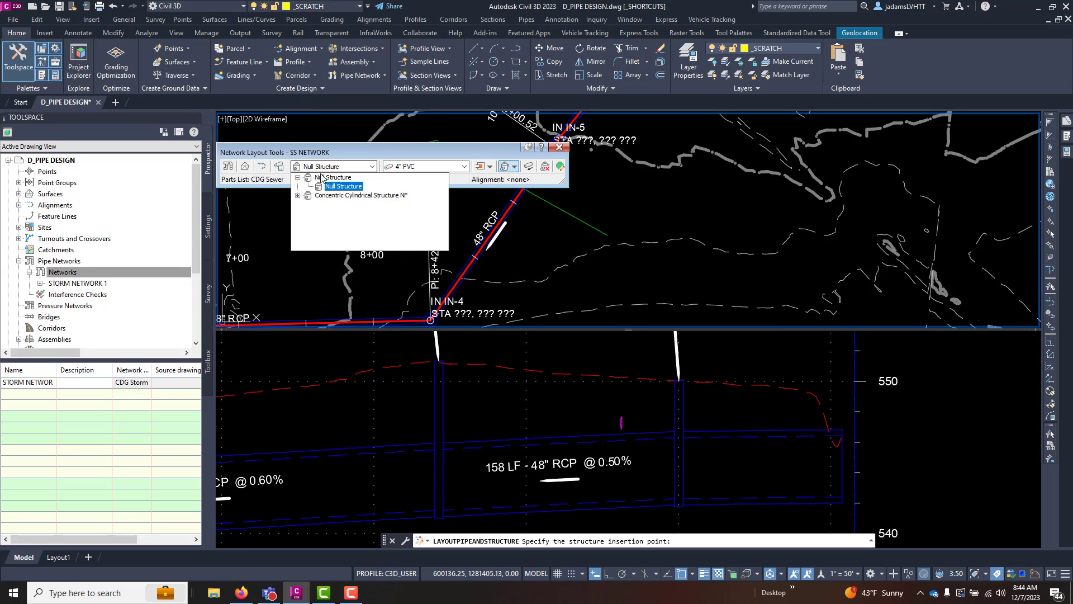
{"action": "left_click", "coordinate": [298, 195]}
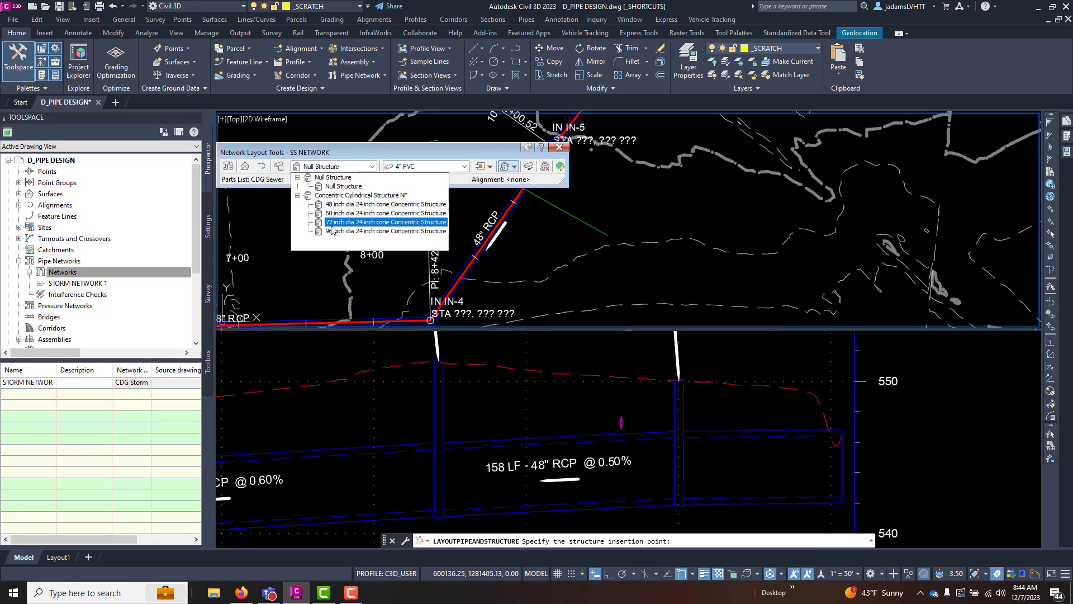
{"action": "left_click", "coordinate": [331, 204]}
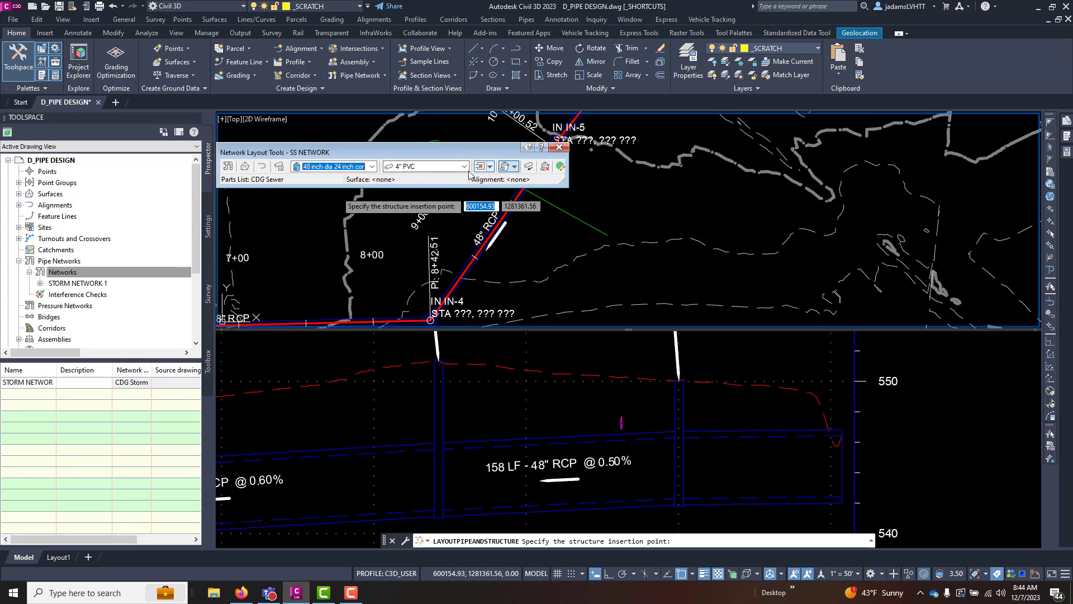
{"action": "left_click", "coordinate": [464, 166]}
{"action": "left_click", "coordinate": [420, 200]}
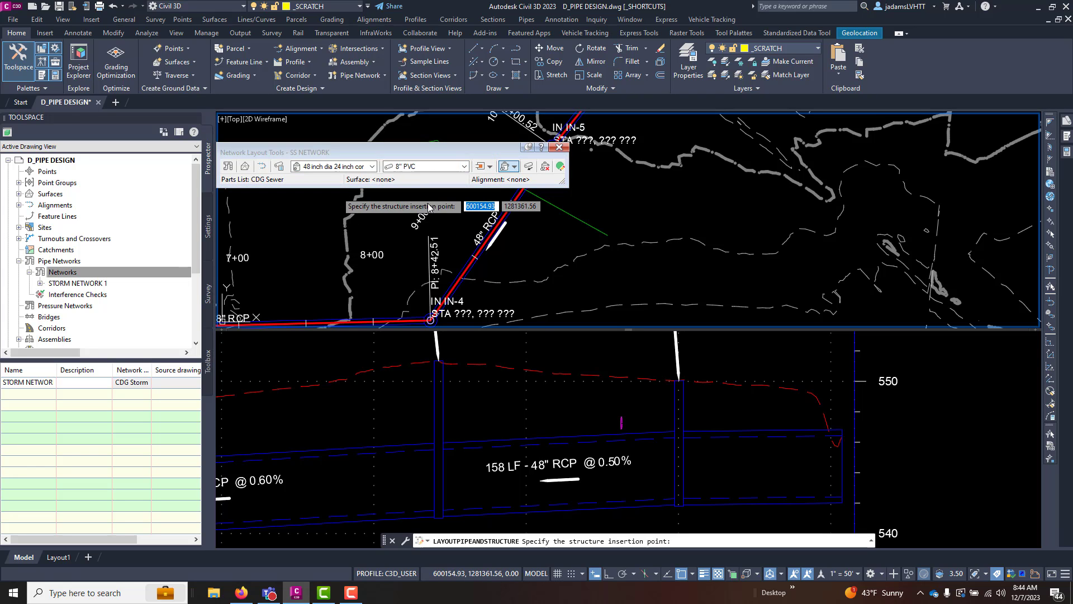
- Set Composite Surface as the reference surface for the SS NETWORK layout
{"action": "left_click", "coordinate": [371, 179]}
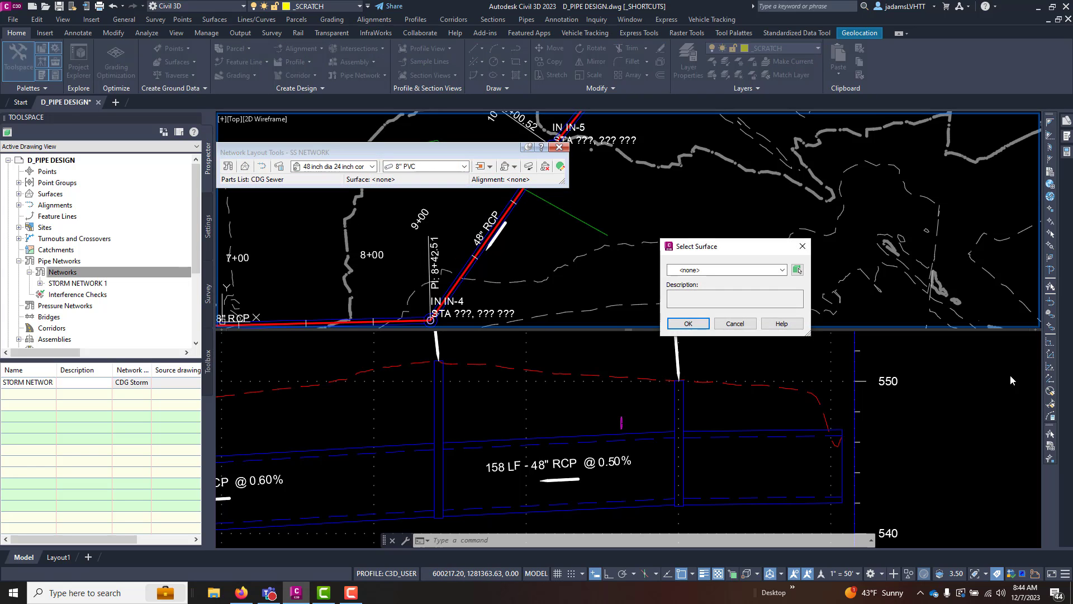
{"action": "left_click", "coordinate": [732, 270]}
{"action": "left_click", "coordinate": [716, 307]}
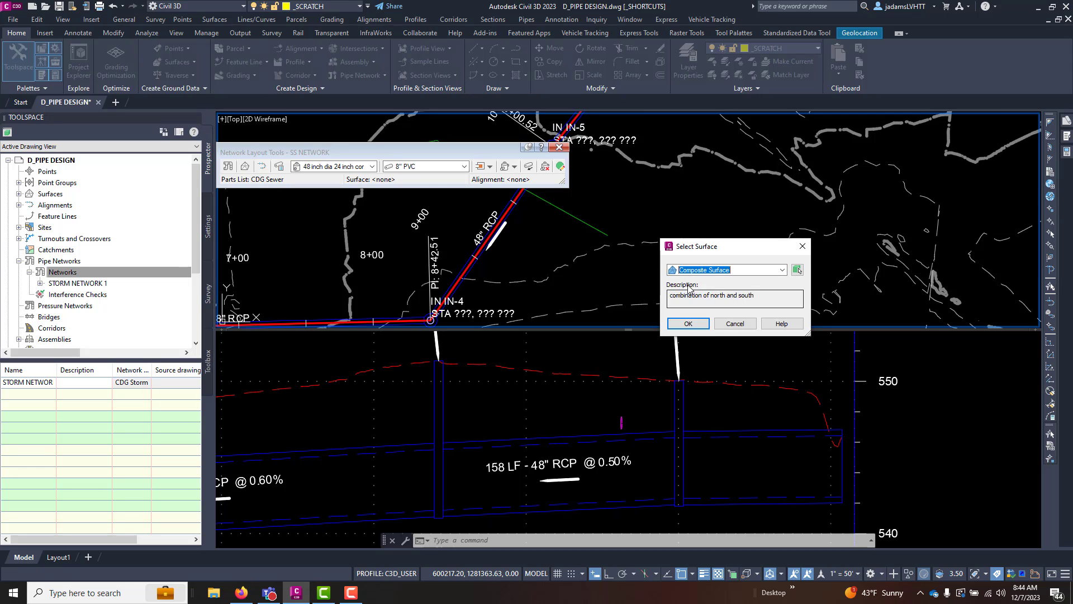
{"action": "left_click", "coordinate": [693, 324]}
- Lay out an 8" PVC sewer pipe with a manhole at each end, crossing the 48" RCP storm pipe south of the waterline
{"action": "left_click", "coordinate": [504, 166]}
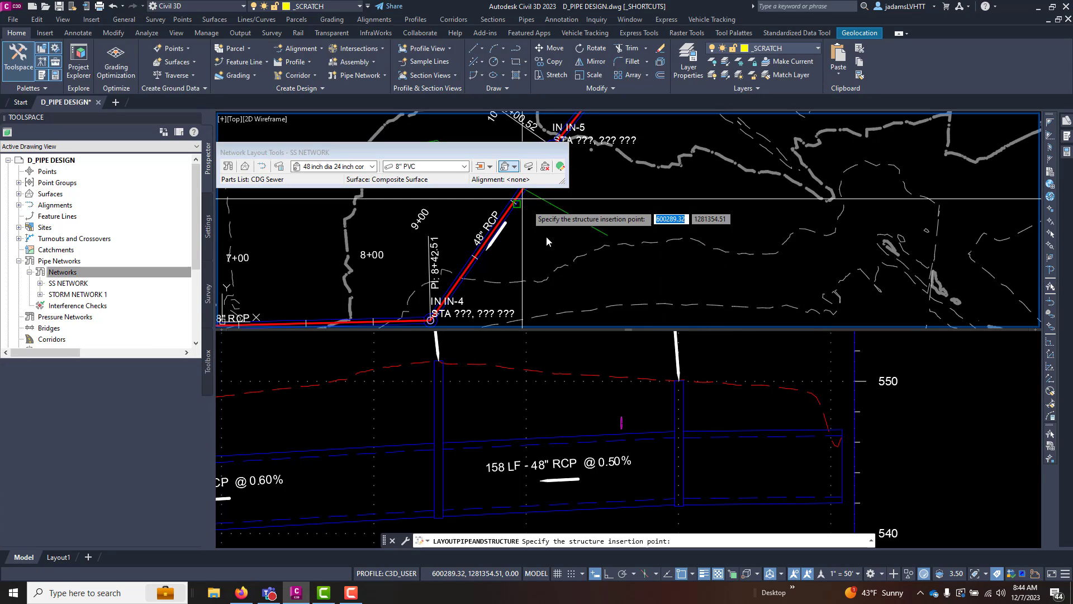
{"action": "left_click", "coordinate": [570, 253]}
{"action": "scroll", "coordinate": [598, 279], "scroll_direction": "down", "scroll_amount": 2}
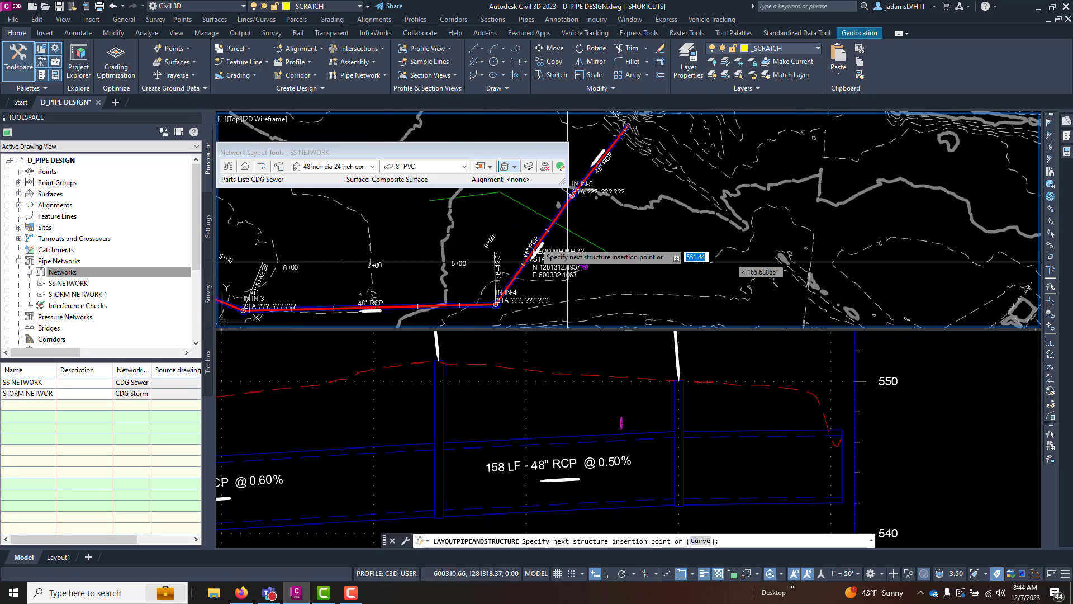
{"action": "key", "text": "Escape"}
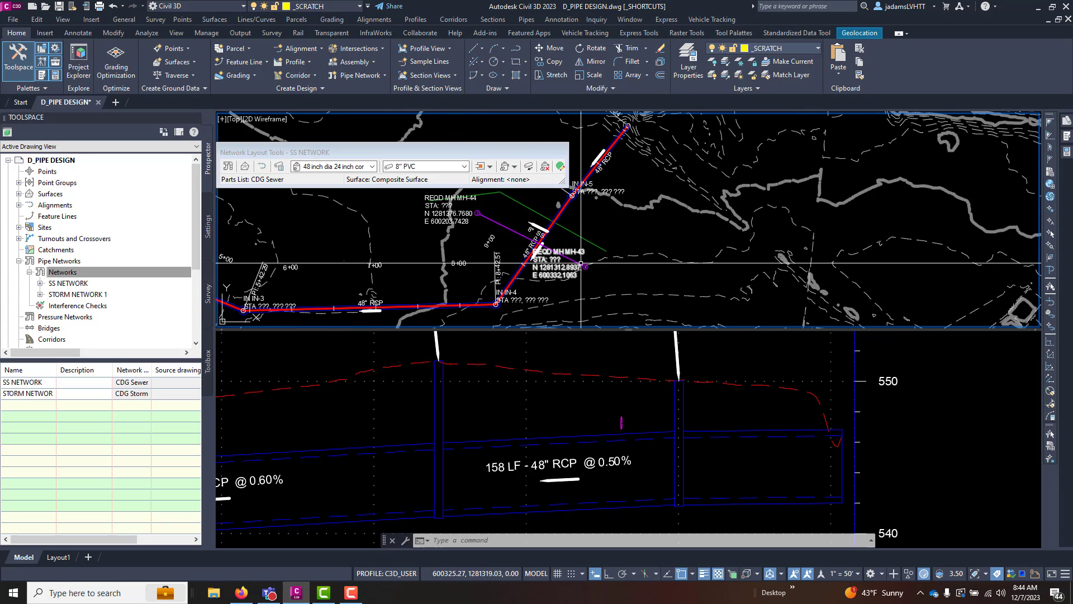
- Erase the plan structure labels of both new sanitary sewer manholes
{"action": "scroll", "coordinate": [584, 260], "scroll_direction": "up", "scroll_amount": 4}
{"action": "left_click", "coordinate": [542, 237]}
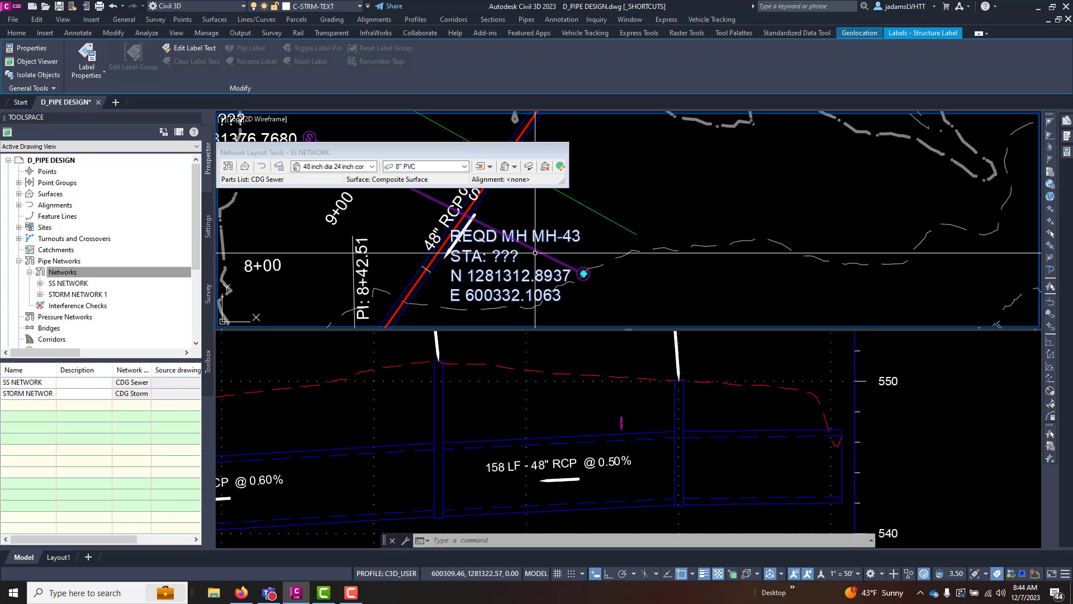
{"action": "key", "text": "Escape"}
{"action": "scroll", "coordinate": [534, 250], "scroll_direction": "down", "scroll_amount": 5}
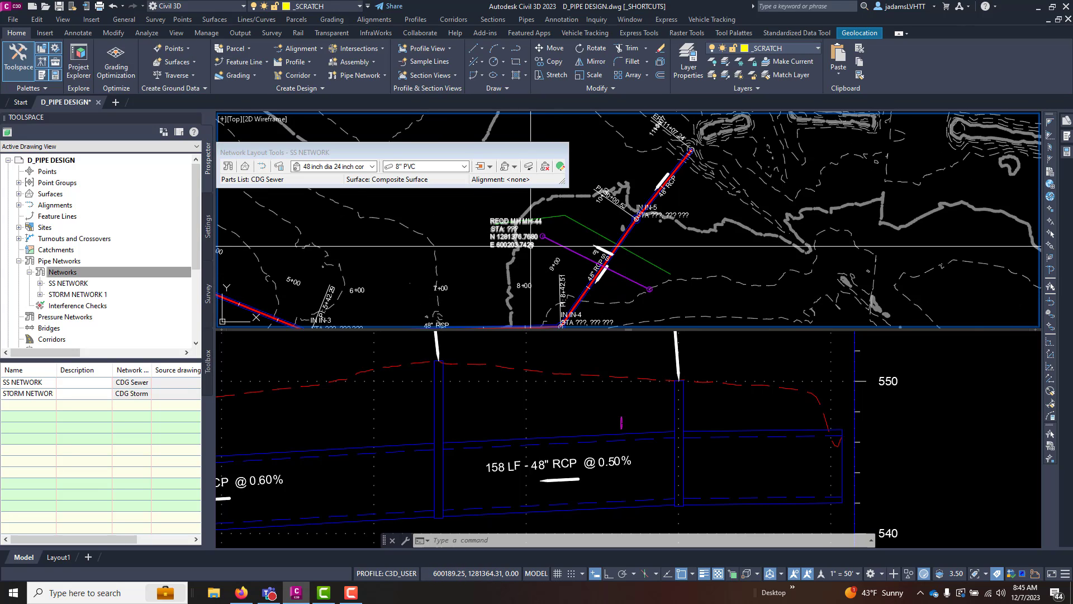
{"action": "scroll", "coordinate": [621, 279], "scroll_direction": "up", "scroll_amount": 3}
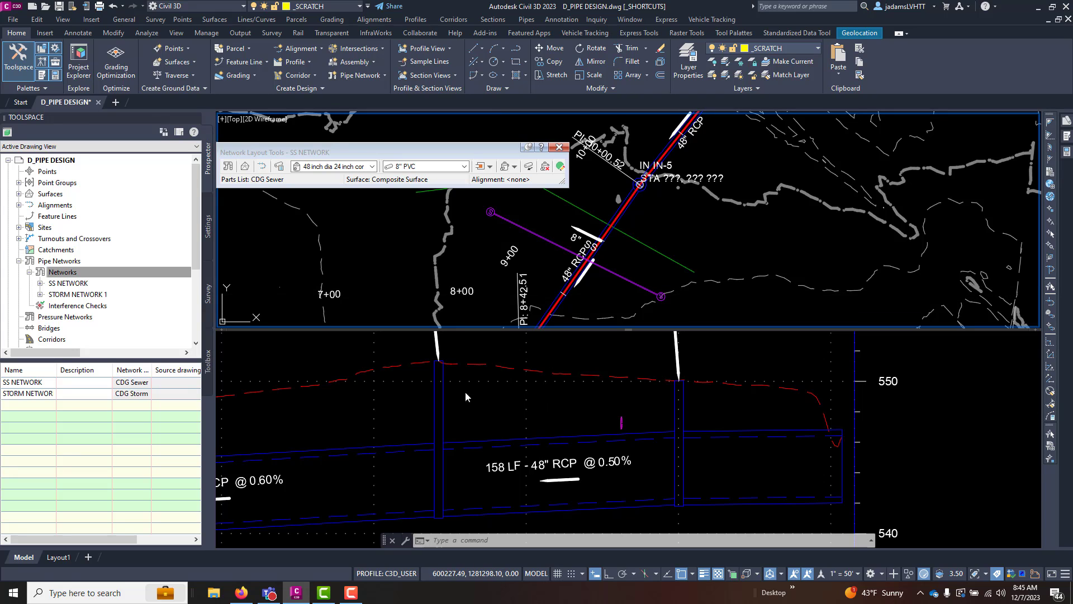
- Close the network layout tools and open the 8" PVC sewer pipe's CDG Sewer - Double Line style for editing from its pipe properties
{"action": "left_click", "coordinate": [568, 402]}
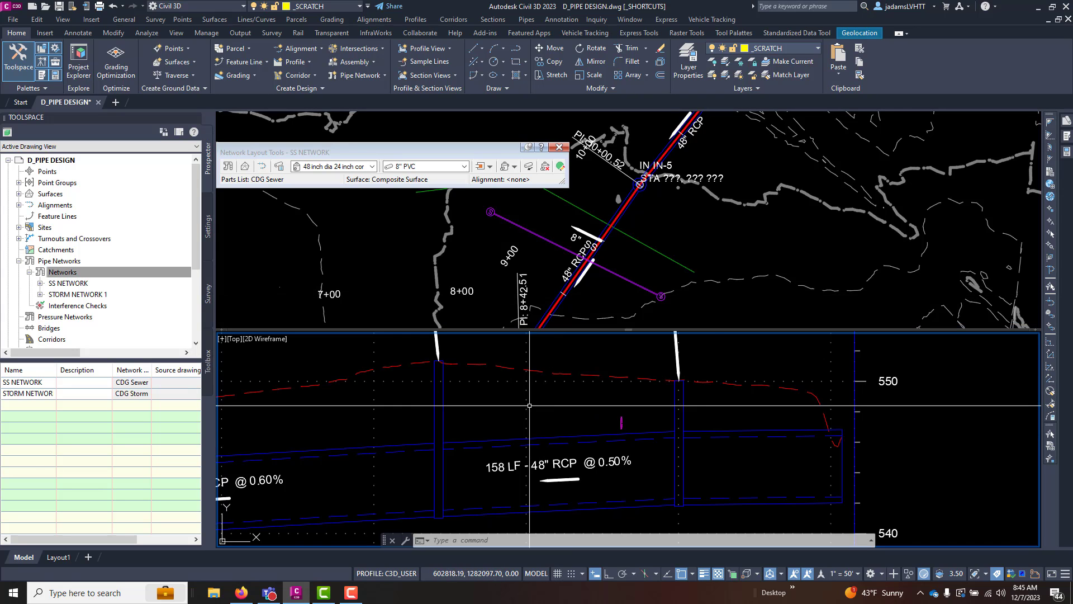
{"action": "left_click", "coordinate": [613, 266]}
{"action": "scroll", "coordinate": [613, 266], "scroll_direction": "up", "scroll_amount": 2}
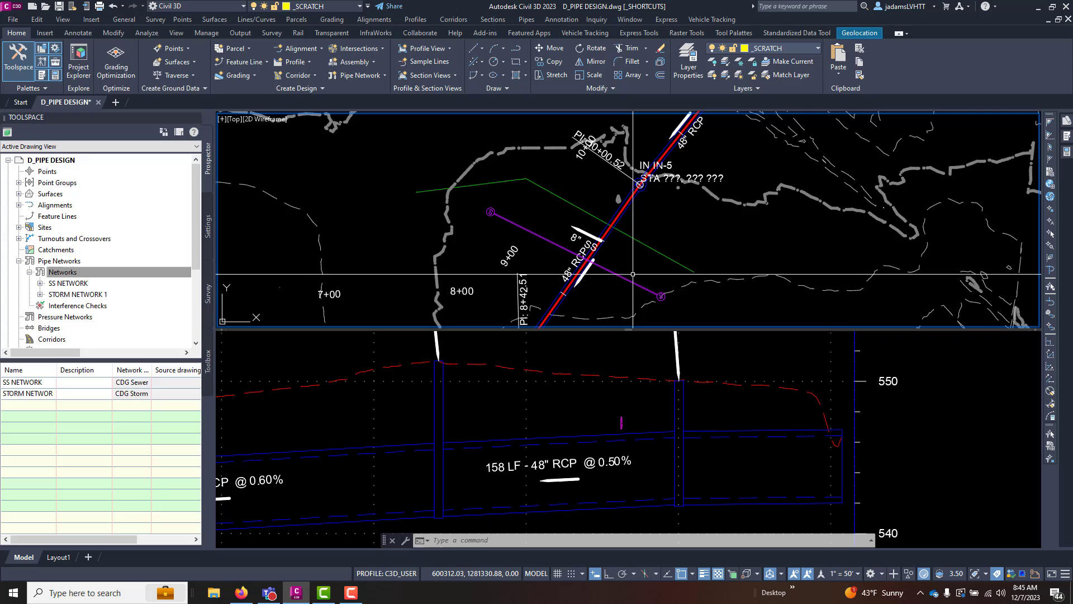
{"action": "scroll", "coordinate": [622, 291], "scroll_direction": "up", "scroll_amount": 2}
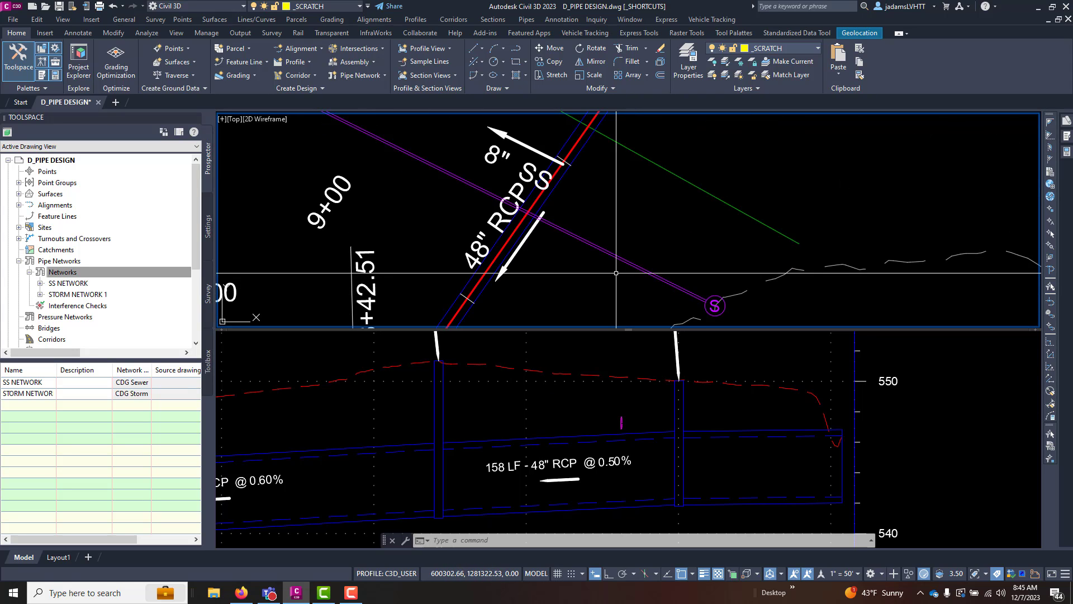
{"action": "key", "text": "Delete"}
{"action": "key", "text": "Escape"}
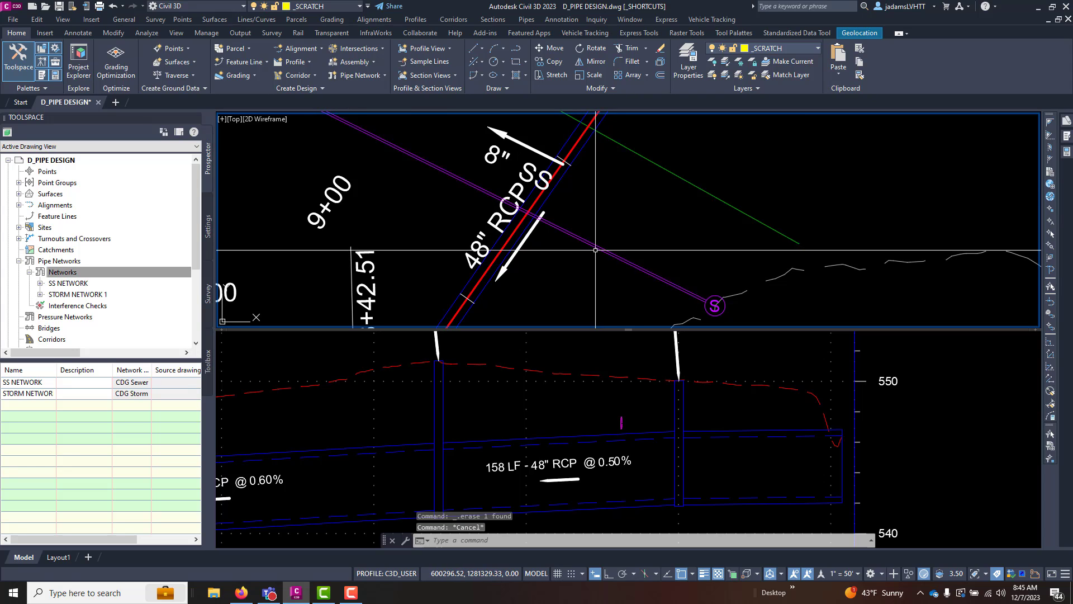
{"action": "left_click", "coordinate": [602, 249]}
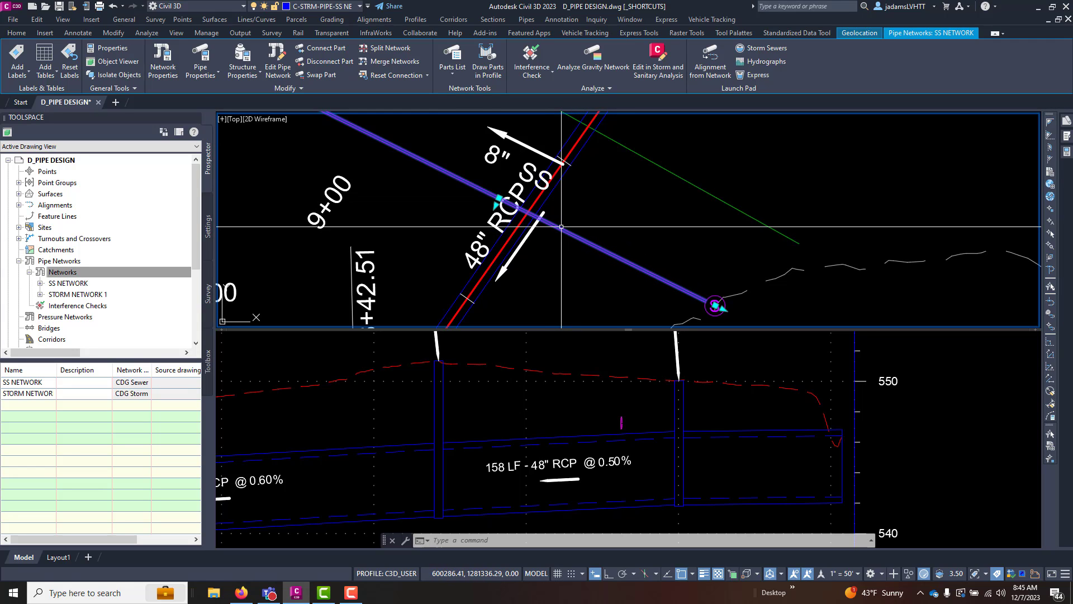
{"action": "left_click", "coordinate": [208, 54]}
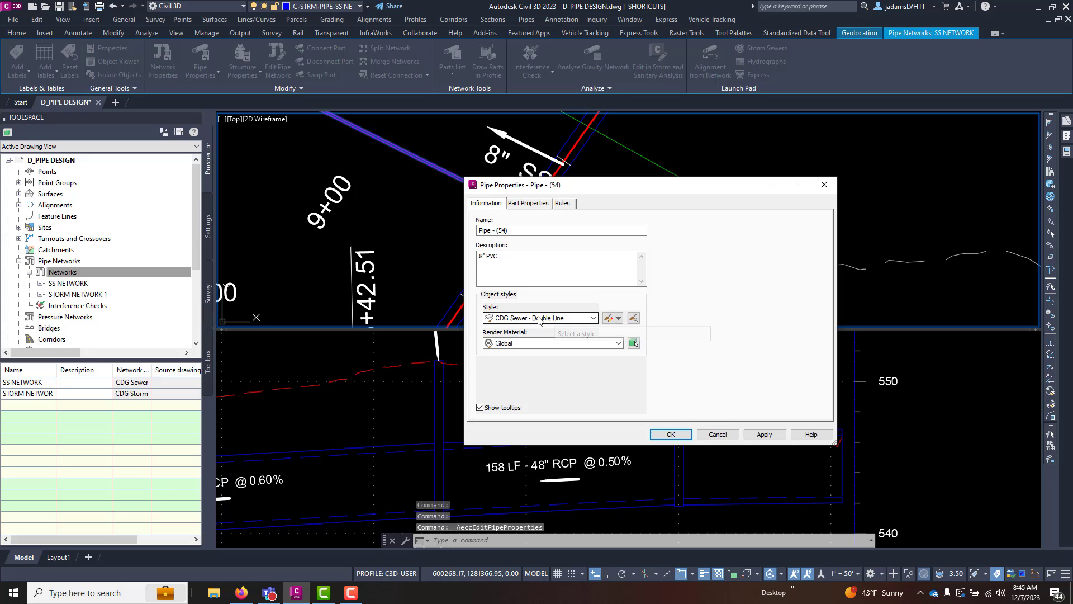
{"action": "left_click", "coordinate": [607, 318]}
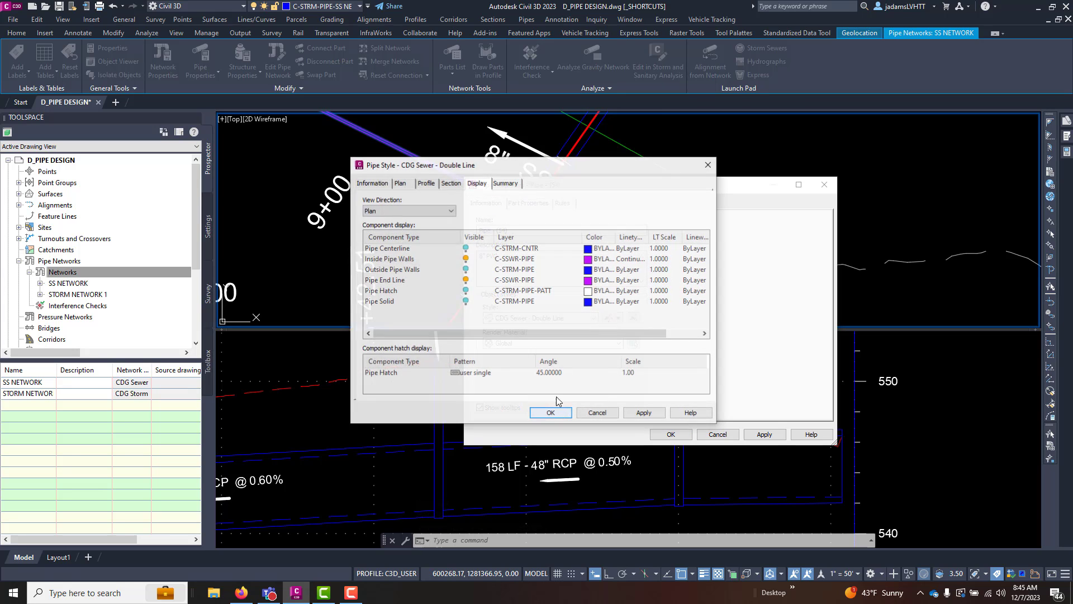
- Examine the plan, profile, section and display settings of the CDG Sewer - Double Line pipe style for crossing-pipe options
{"action": "left_click", "coordinate": [445, 186]}
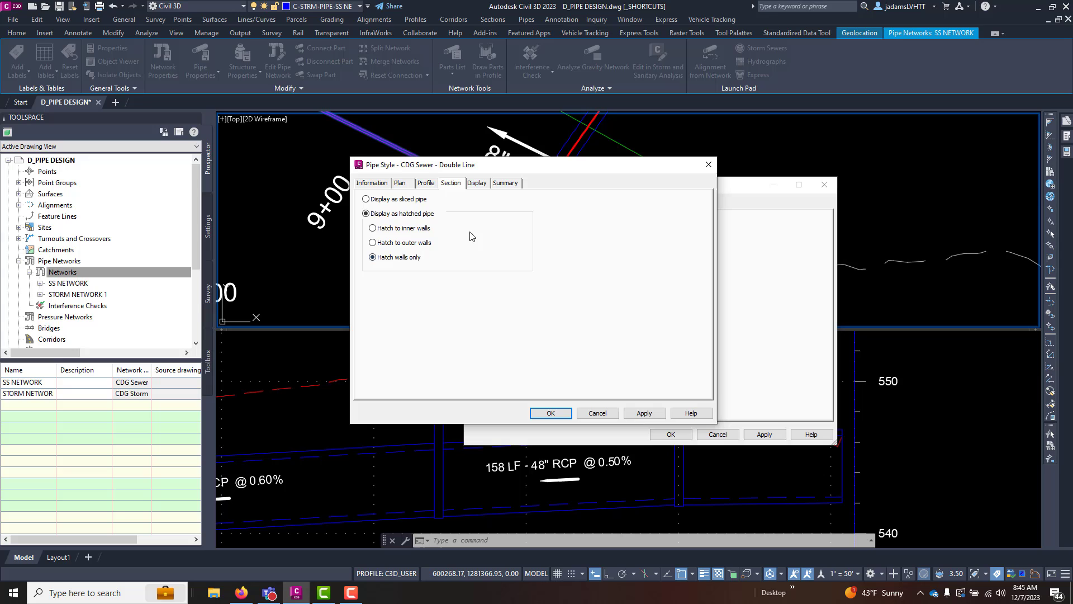
{"action": "left_click", "coordinate": [426, 184]}
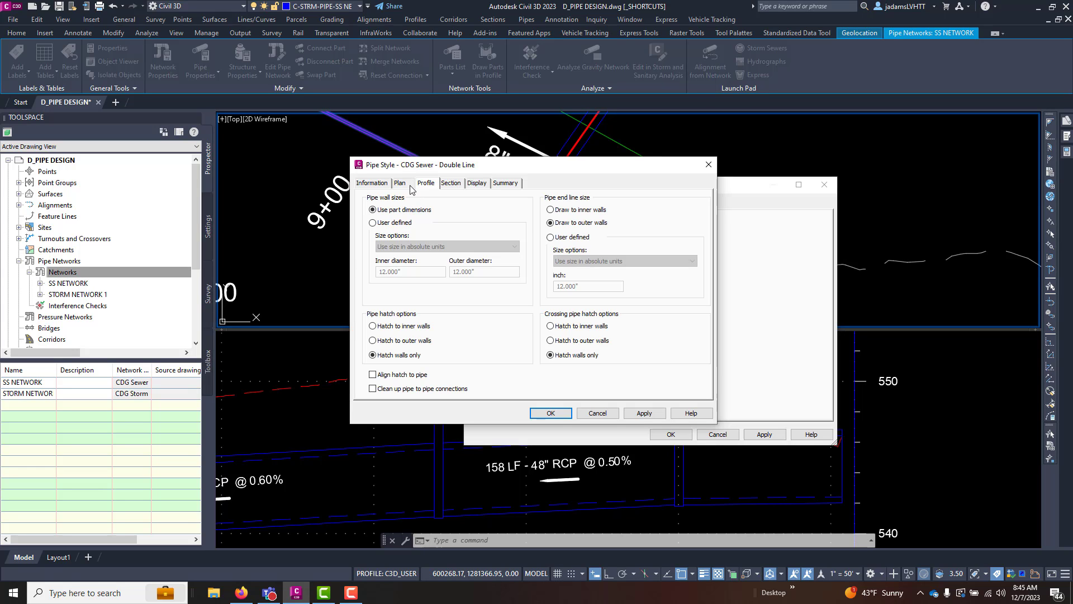
{"action": "left_click", "coordinate": [408, 185]}
{"action": "left_click", "coordinate": [382, 188]}
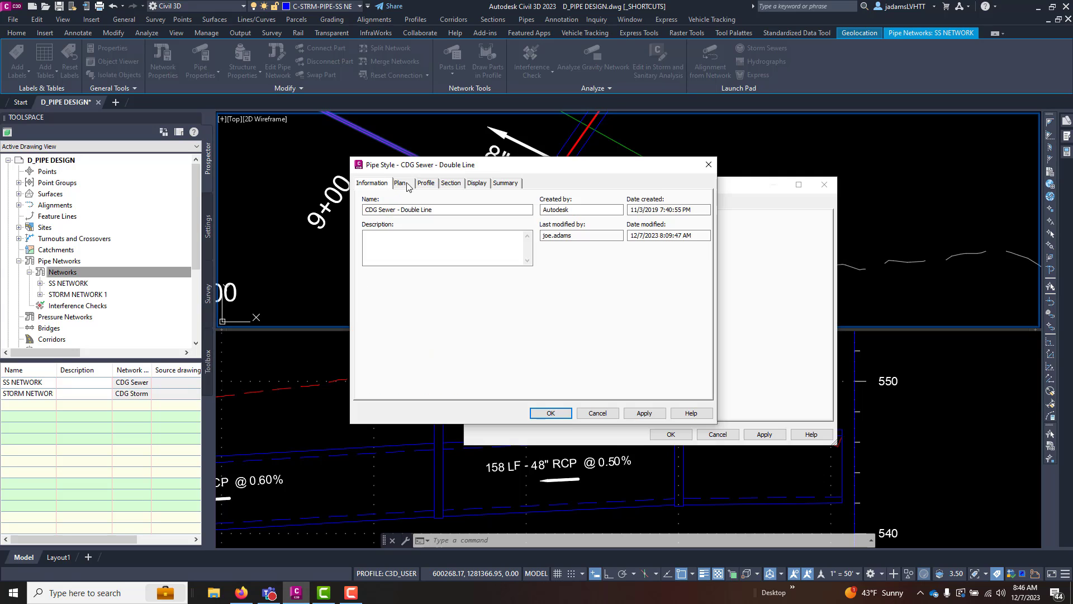
{"action": "left_click", "coordinate": [473, 185]}
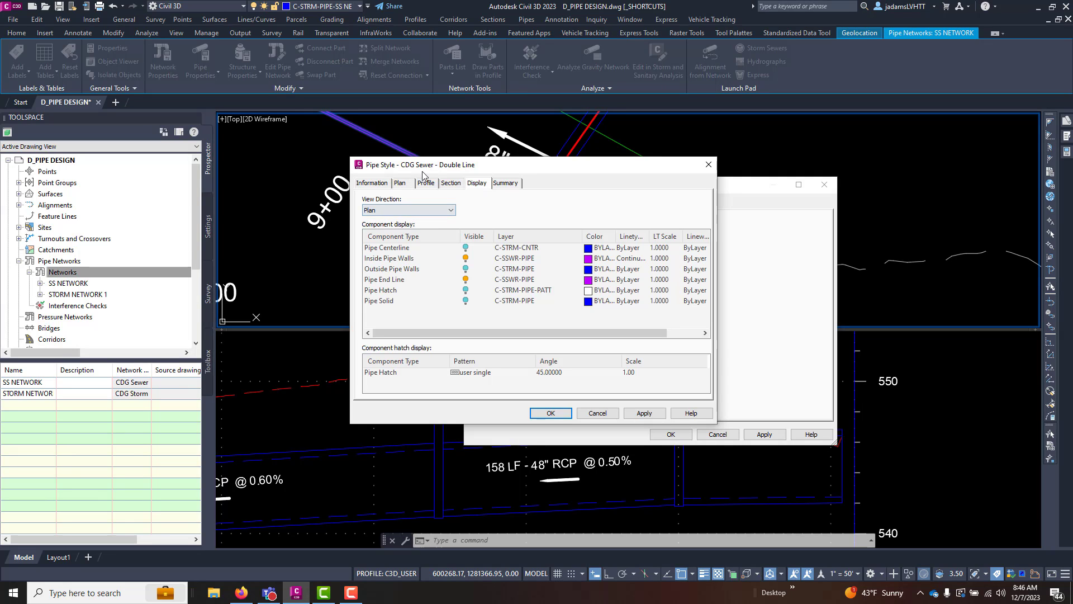
{"action": "left_click", "coordinate": [408, 183]}
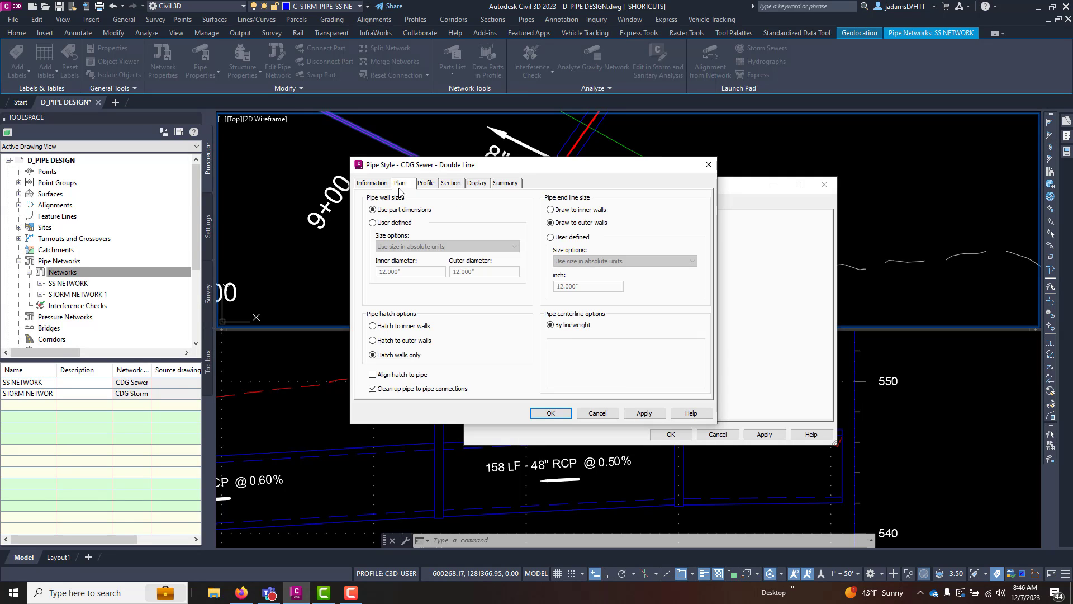
{"action": "left_click", "coordinate": [433, 186]}
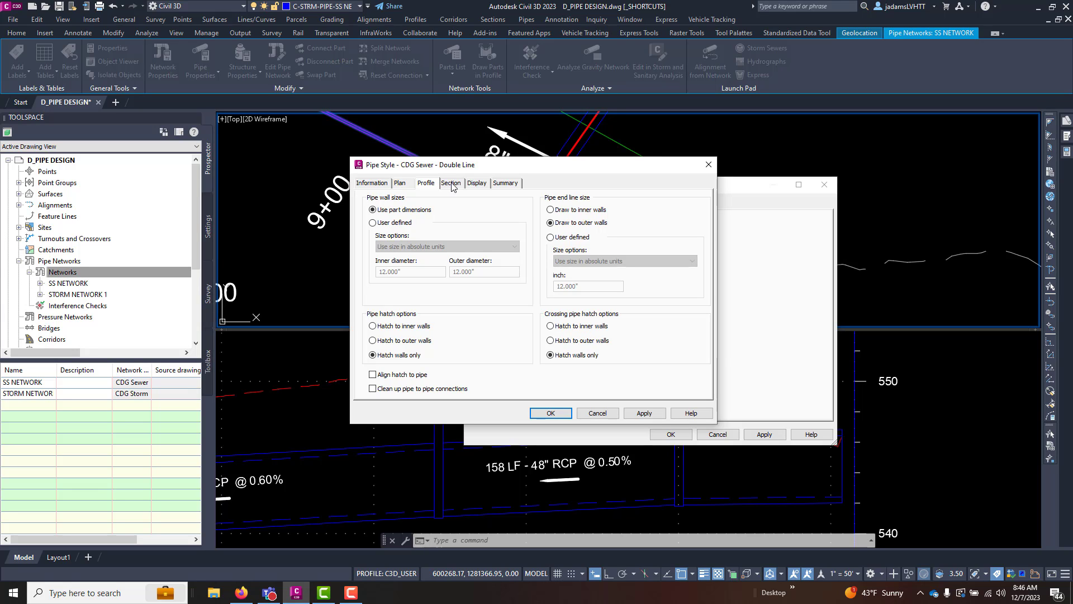
{"action": "left_click", "coordinate": [472, 186]}
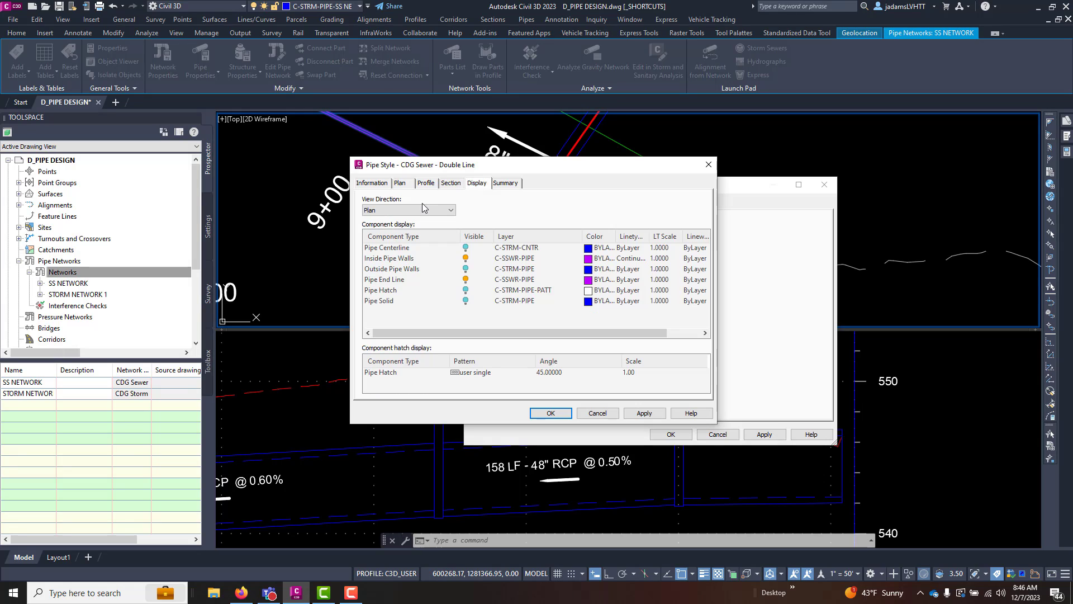
- Examine the profile-view display components of the CDG Sewer - Double Line style, including its crossing pipe walls, and leave the style and pipe properties unchanged
{"action": "left_click", "coordinate": [423, 208]}
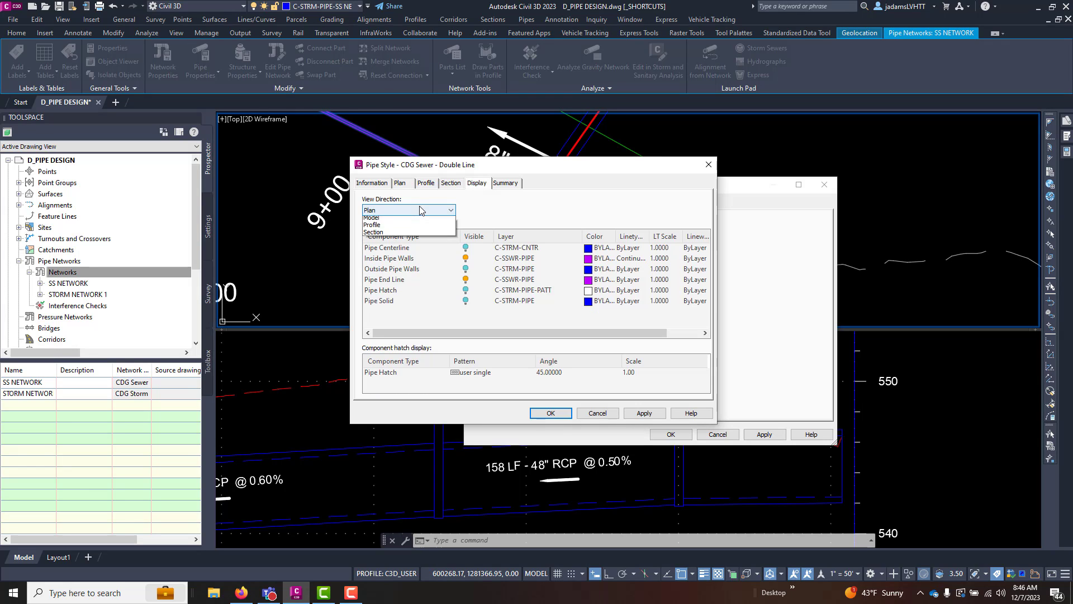
{"action": "left_click", "coordinate": [373, 235]}
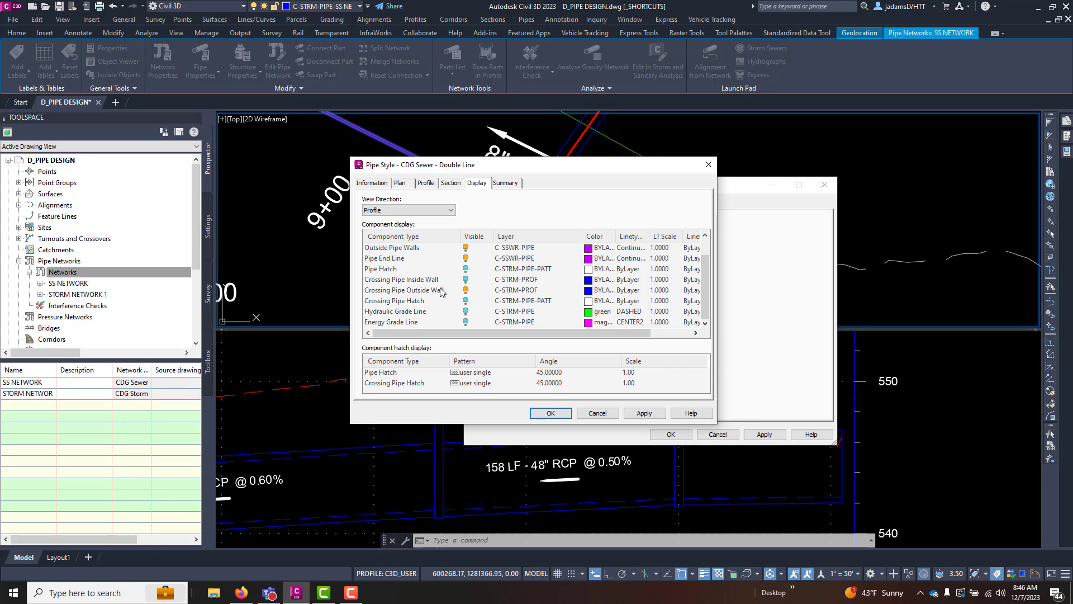
{"action": "scroll", "coordinate": [447, 277], "scroll_direction": "up", "scroll_amount": 1}
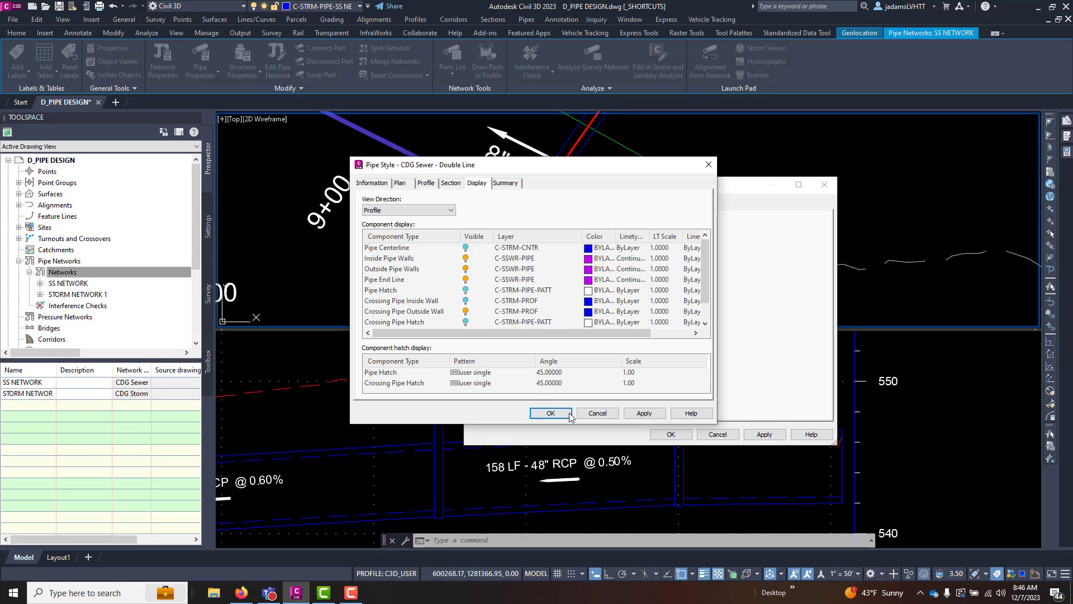
{"action": "left_click", "coordinate": [596, 414]}
{"action": "left_click", "coordinate": [710, 436]}
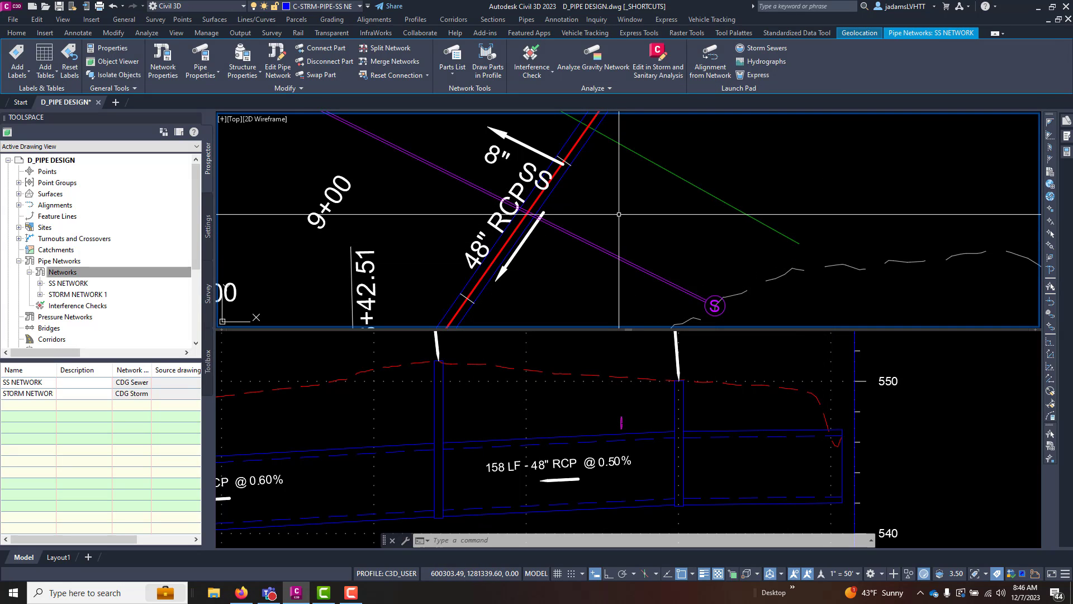
- Try to draw the entire sanitary sewer network, including its manholes, in the storm profile view
{"action": "left_click", "coordinate": [534, 352]}
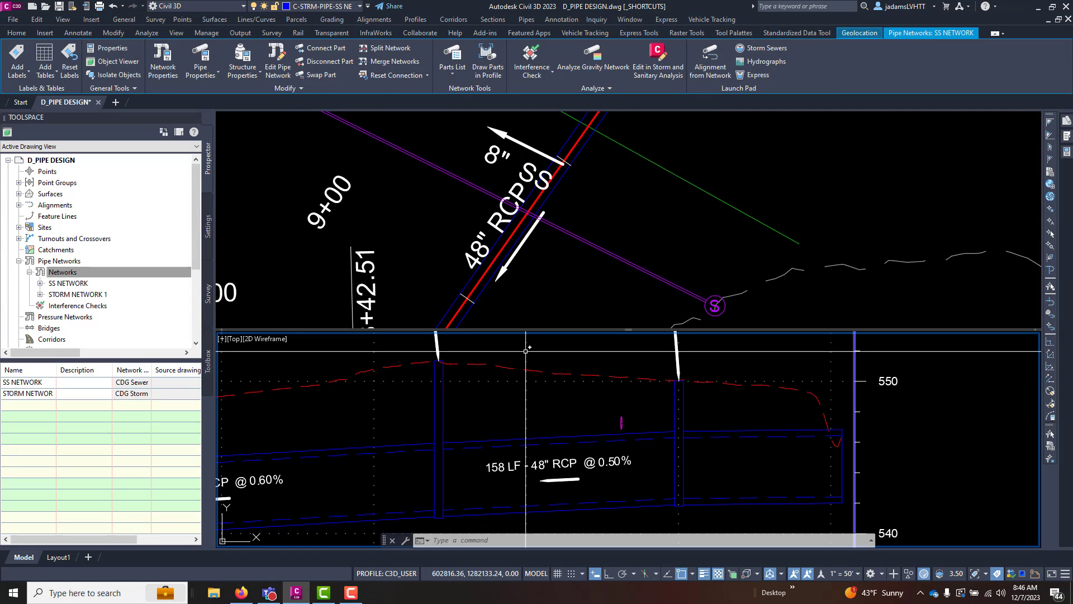
{"action": "left_click", "coordinate": [575, 236]}
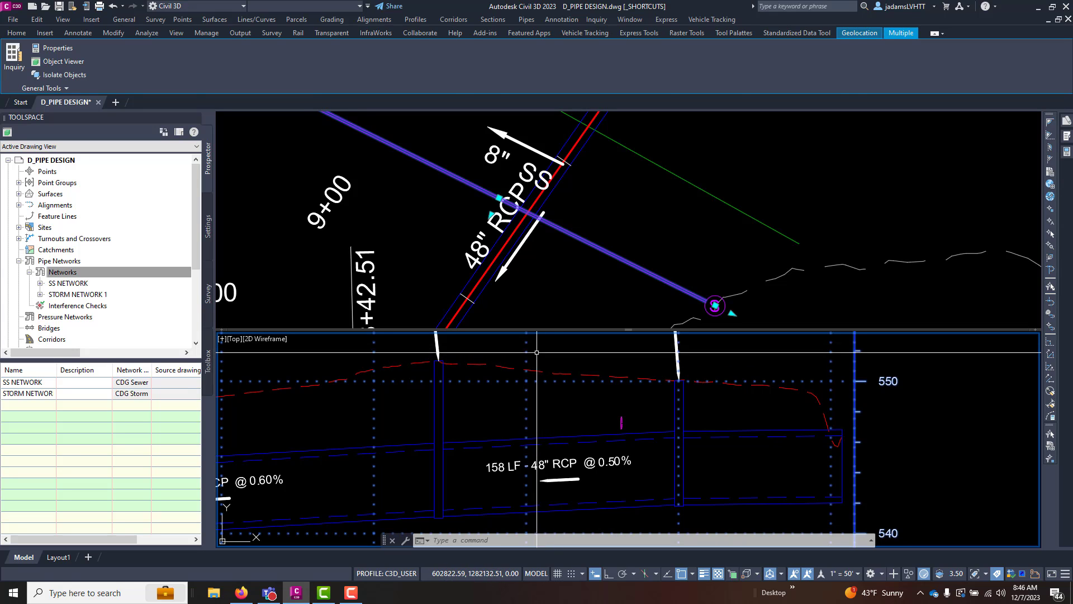
{"action": "left_click", "coordinate": [559, 358]}
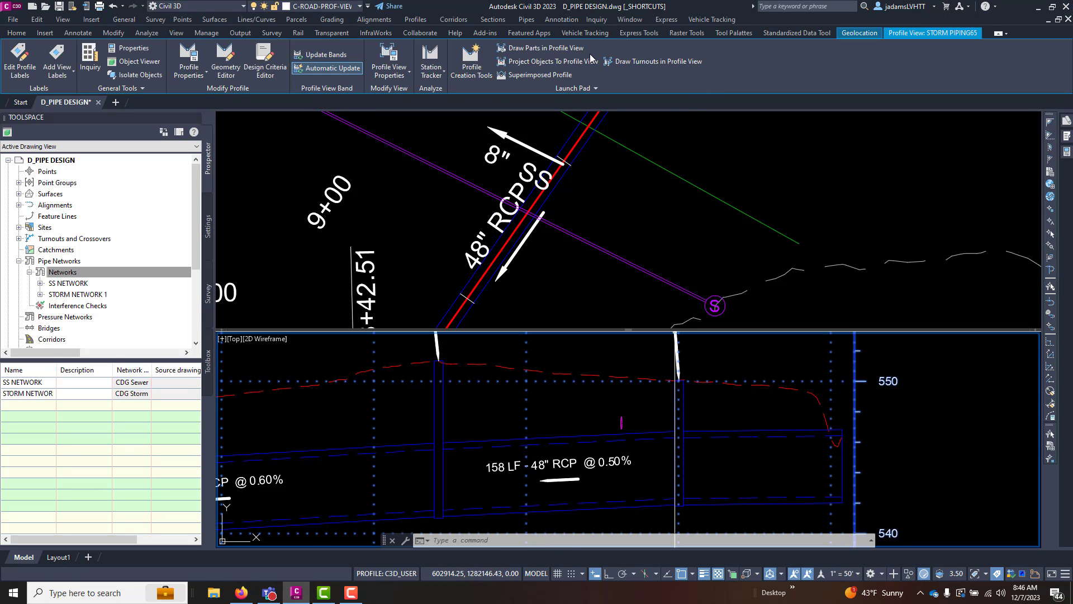
{"action": "left_click", "coordinate": [552, 50]}
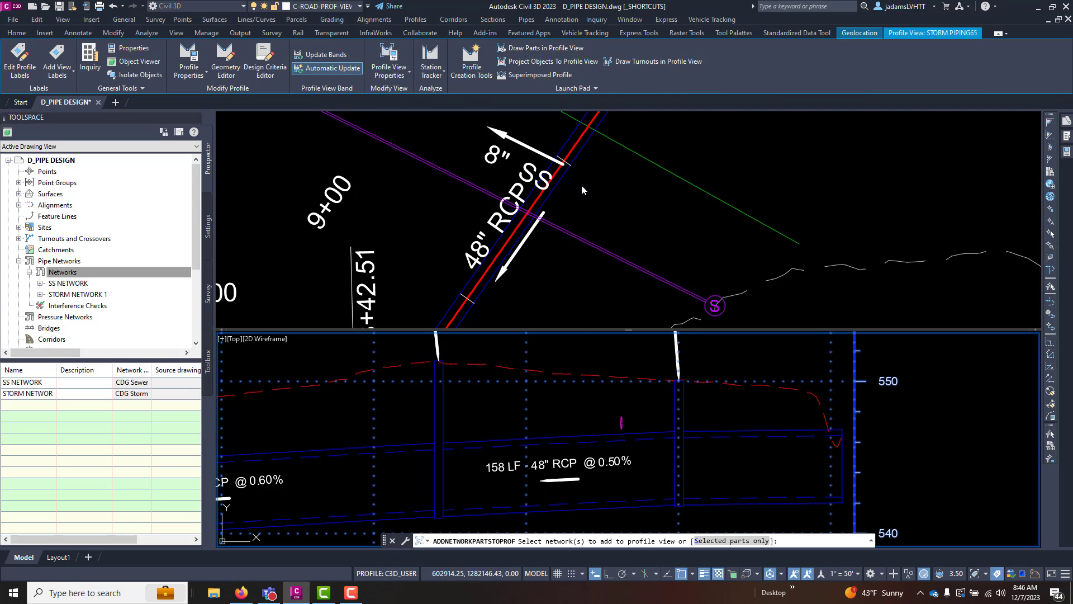
{"action": "left_click", "coordinate": [585, 247]}
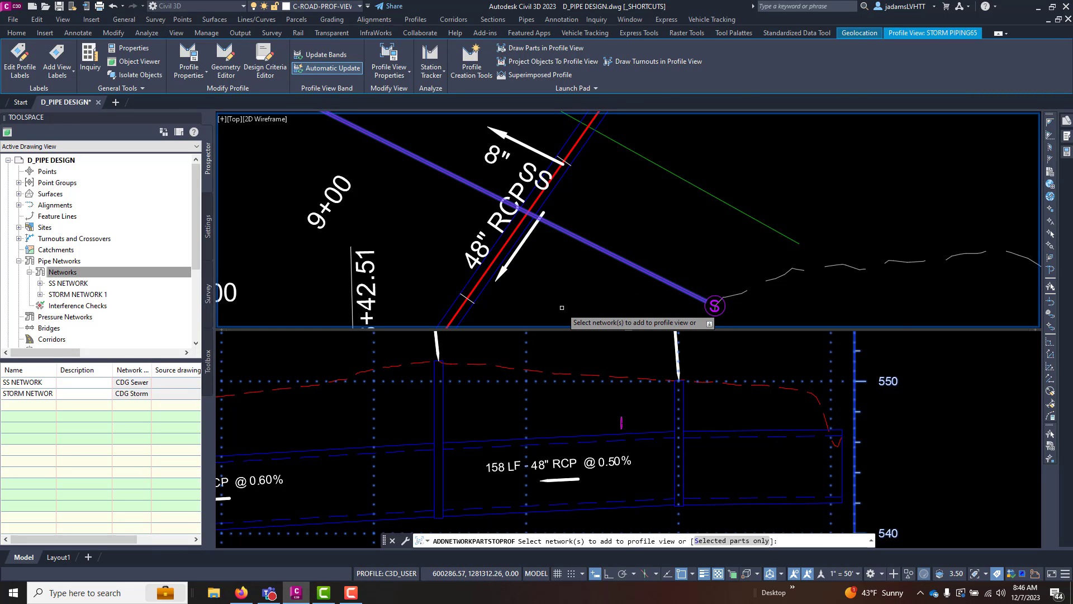
{"action": "left_click", "coordinate": [562, 308]}
{"action": "left_click", "coordinate": [556, 408]}
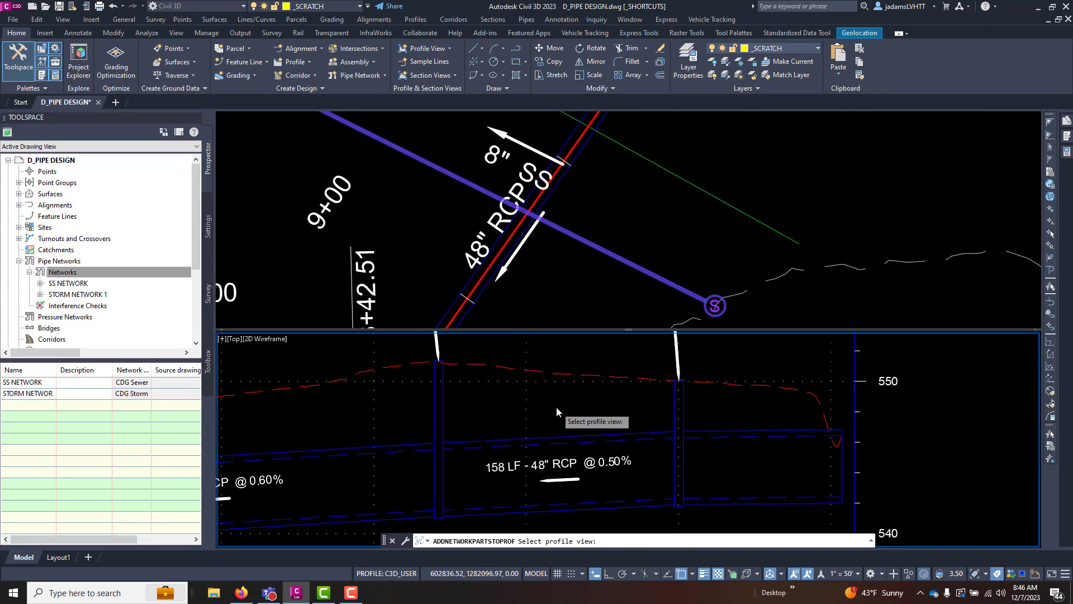
{"action": "left_click", "coordinate": [528, 423]}
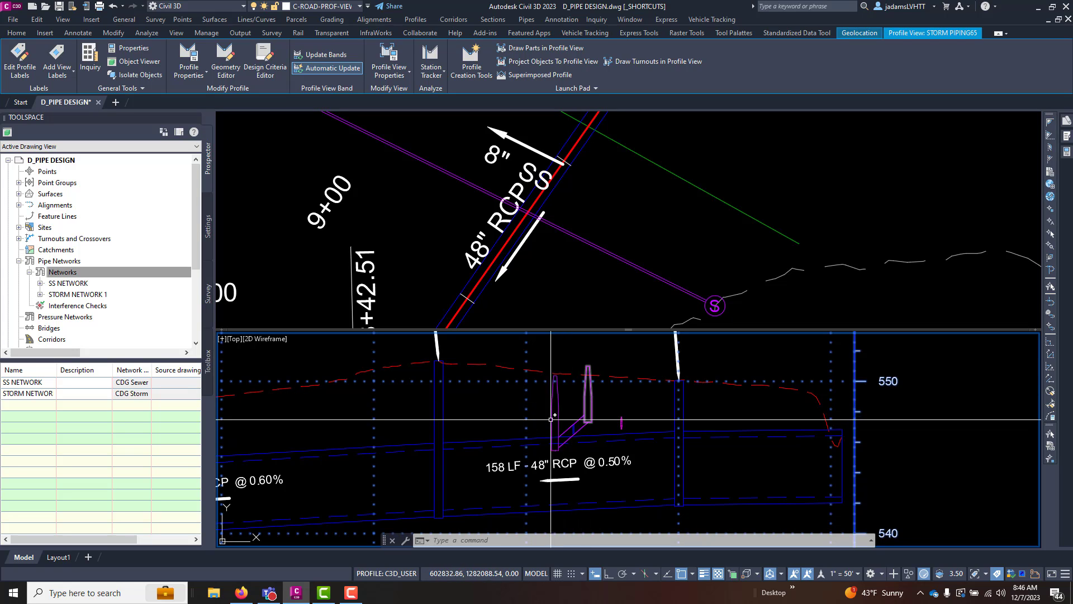
{"action": "scroll", "coordinate": [553, 422], "scroll_direction": "up", "scroll_amount": 3}
{"action": "scroll", "coordinate": [569, 430], "scroll_direction": "down", "scroll_amount": 1}
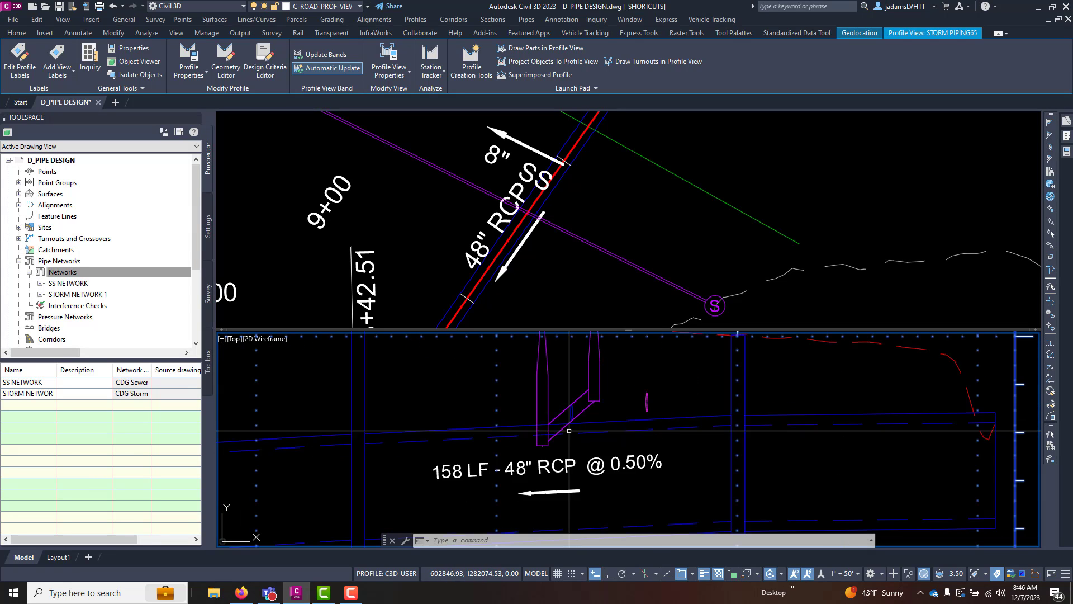
- Undo drawing the entire sanitary sewer network in the storm profile view
{"action": "key", "text": "ctrl+z"}
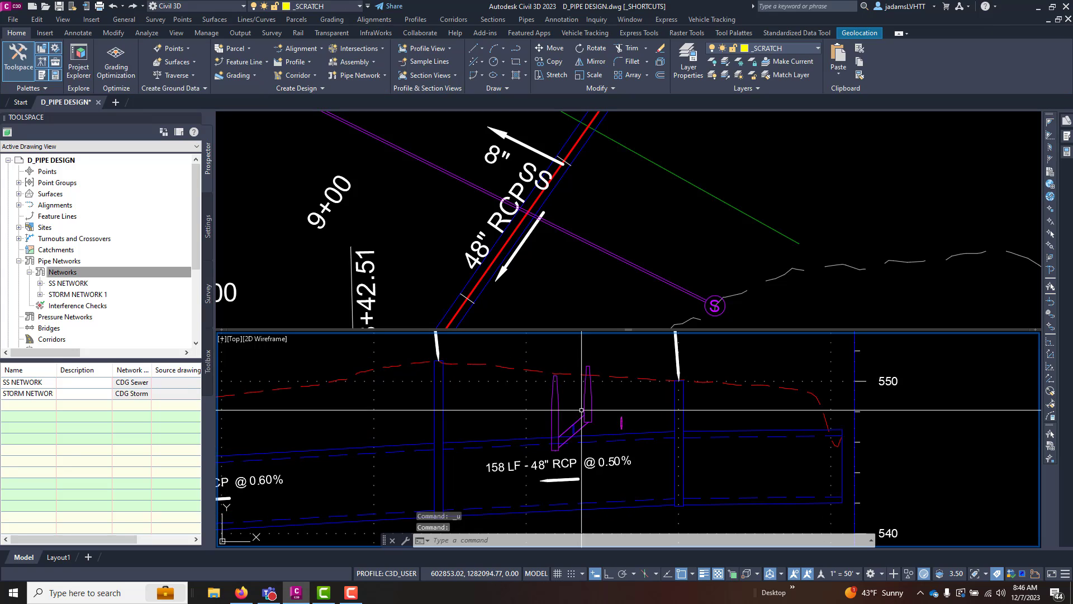
{"action": "left_click", "coordinate": [582, 313]}
{"action": "left_click", "coordinate": [579, 295]}
{"action": "key", "text": "Escape"}
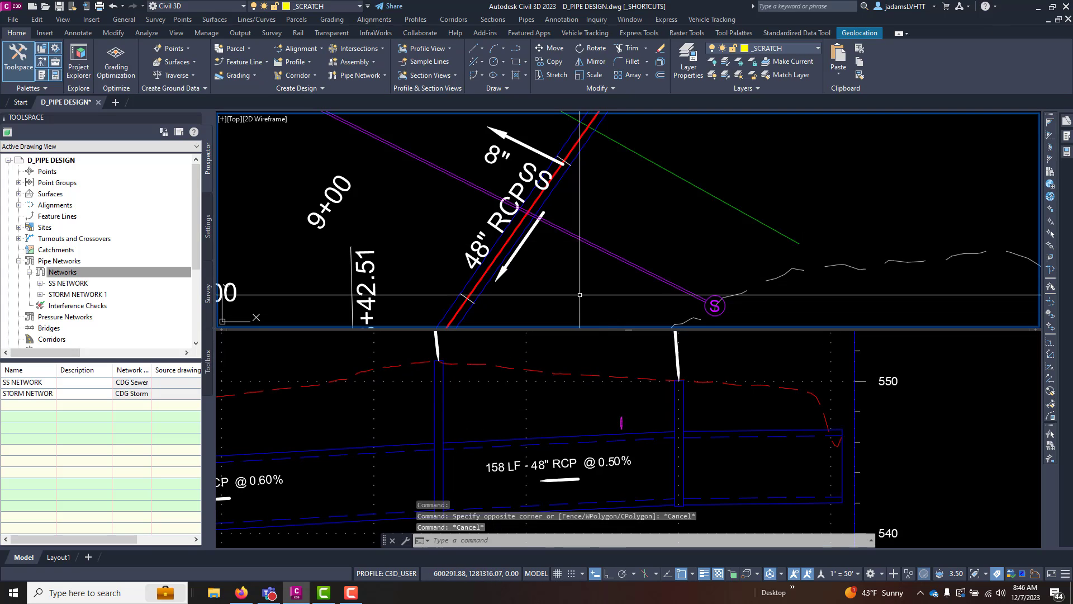
- Draw only the 8" sanitary sewer pipe in the storm profile view, using the selected-parts-only option, and clear the selection
{"action": "left_click", "coordinate": [525, 357]}
{"action": "left_click", "coordinate": [609, 343]}
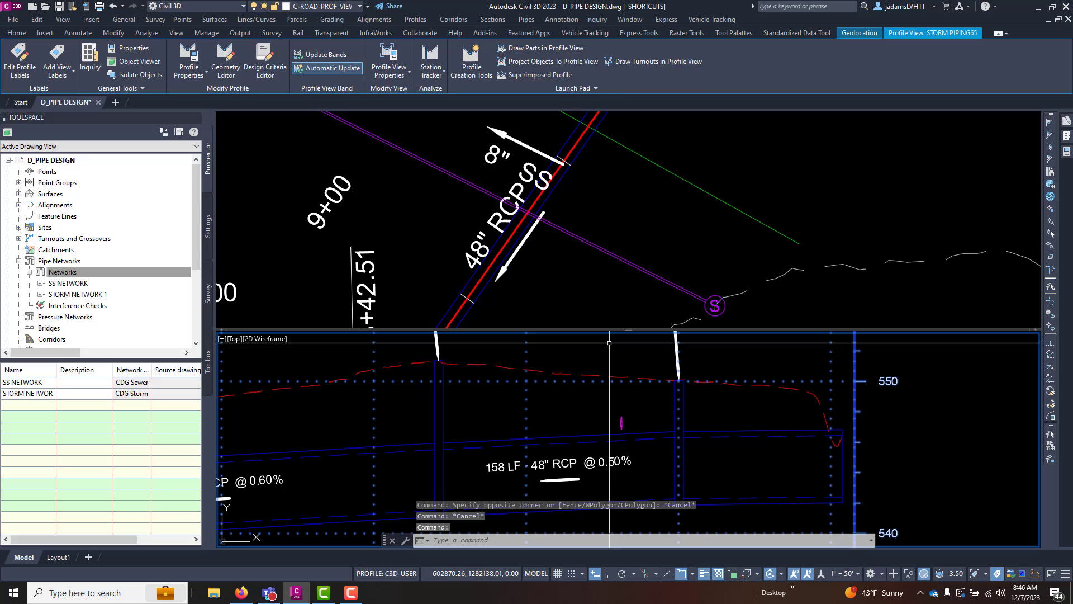
{"action": "left_click", "coordinate": [545, 48]}
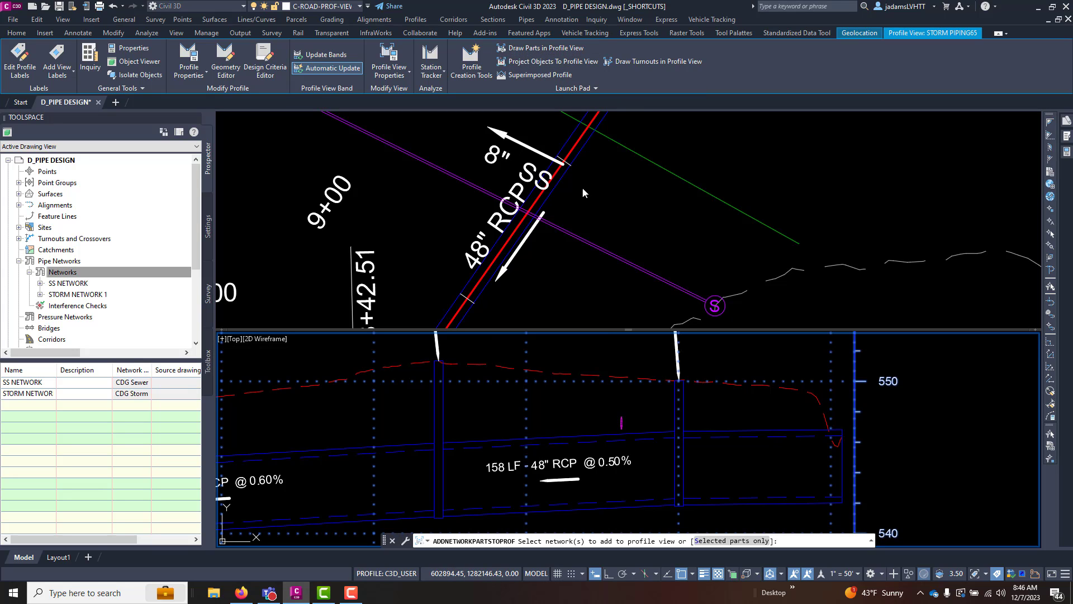
{"action": "left_click", "coordinate": [580, 234]}
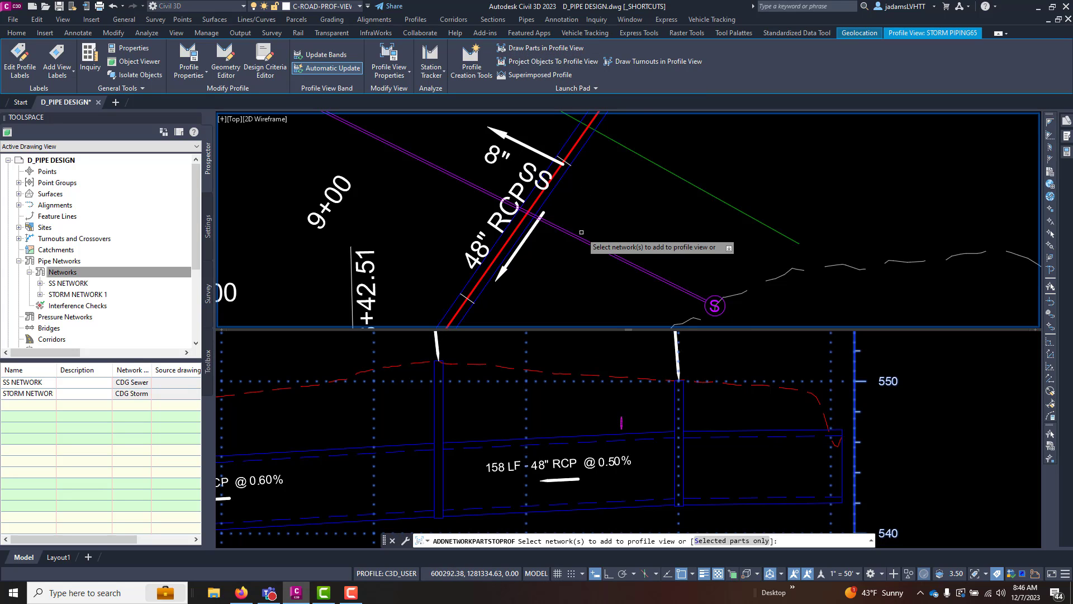
{"action": "left_click", "coordinate": [719, 543]}
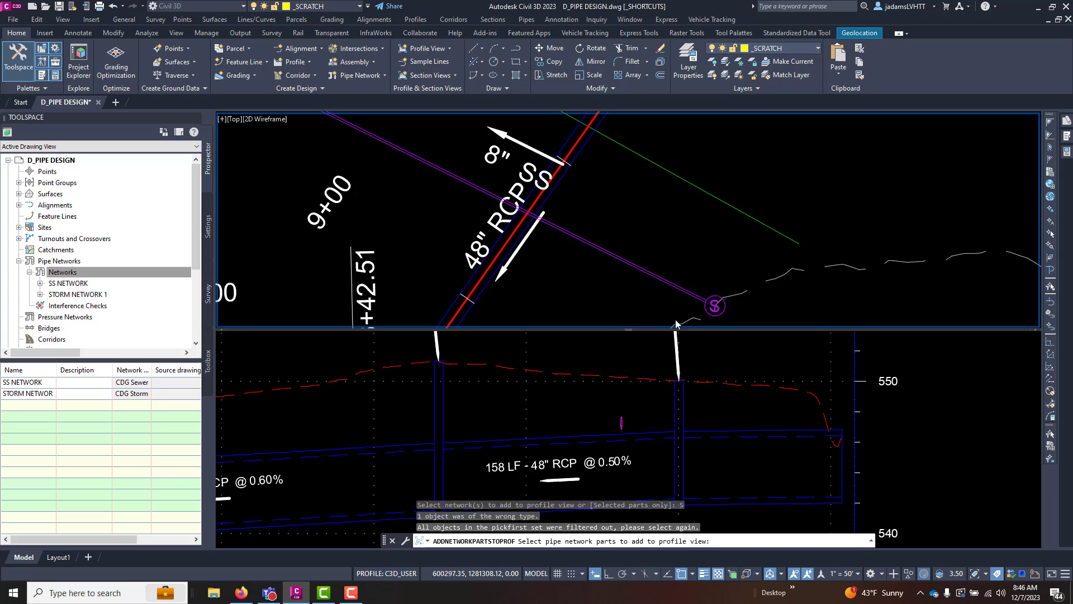
{"action": "left_click", "coordinate": [662, 286]}
{"action": "key", "text": "Return"}
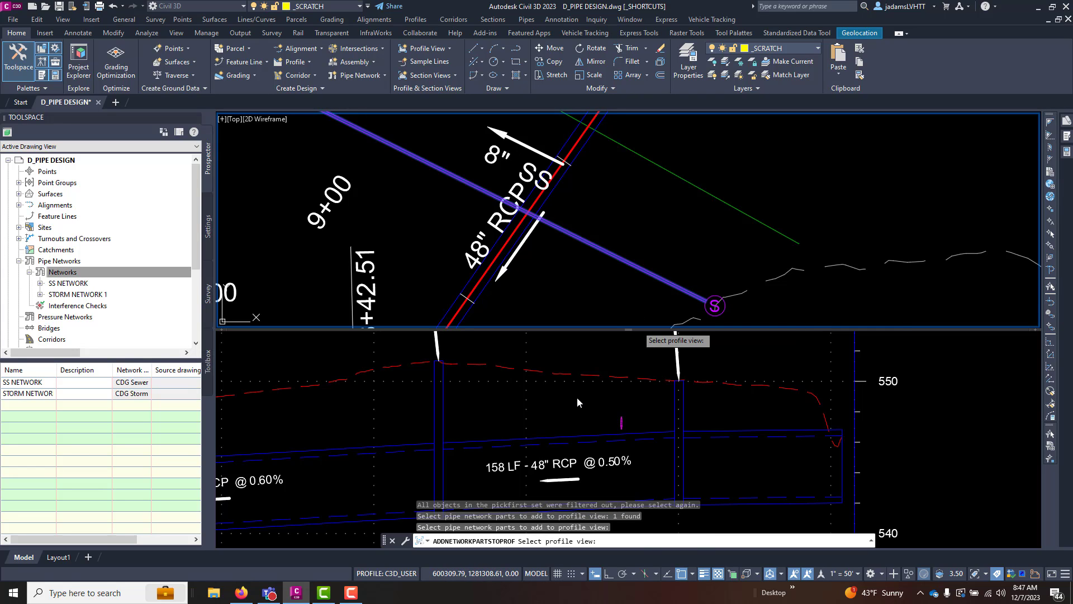
{"action": "left_click", "coordinate": [576, 398]}
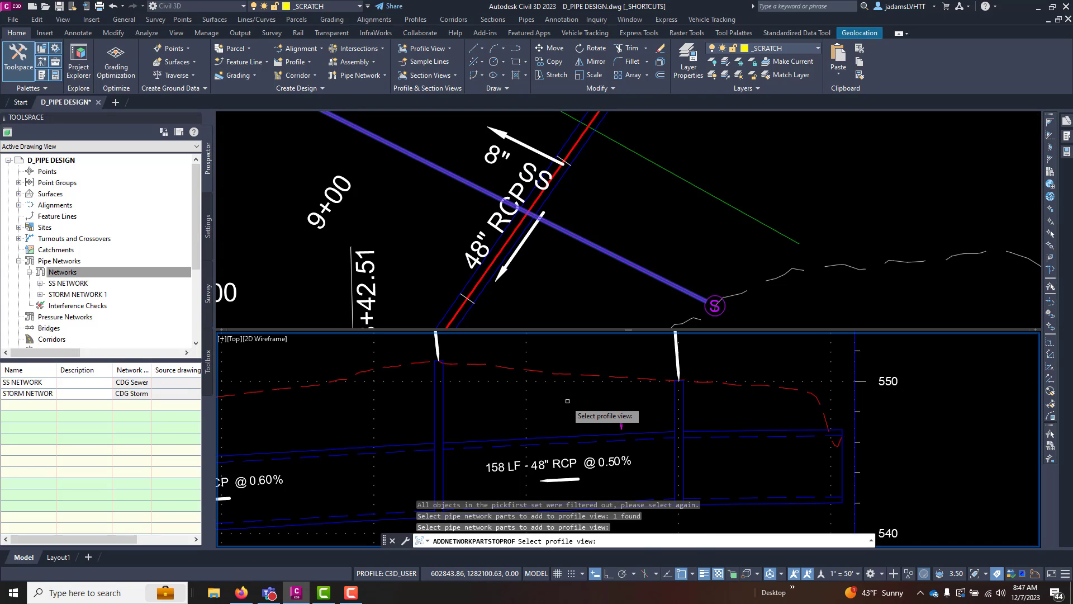
{"action": "left_click", "coordinate": [526, 400]}
{"action": "scroll", "coordinate": [575, 391], "scroll_direction": "up", "scroll_amount": 3}
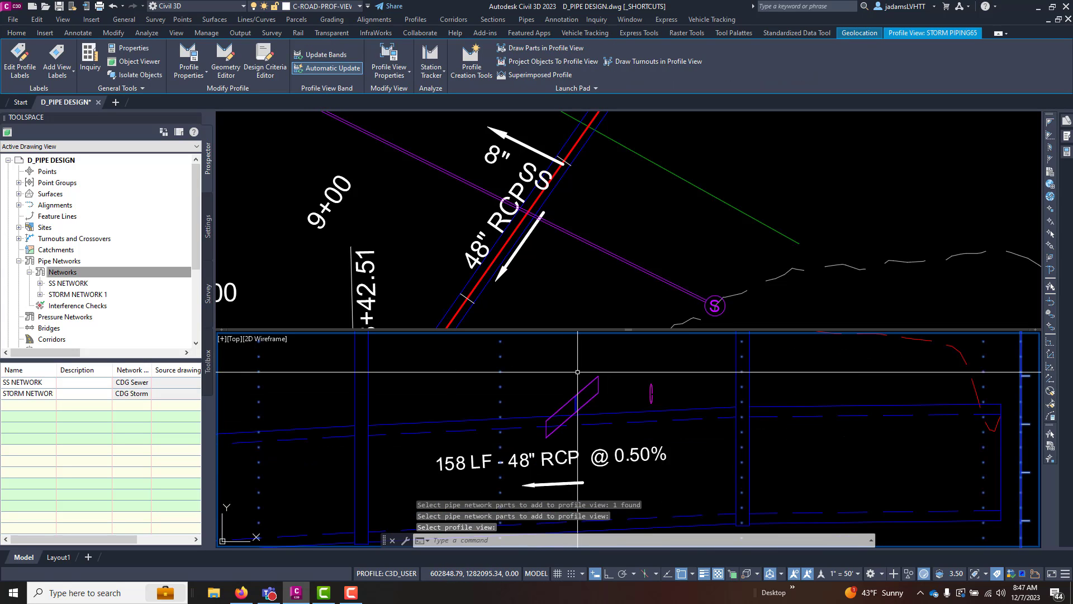
{"action": "scroll", "coordinate": [577, 372], "scroll_direction": "up", "scroll_amount": 2}
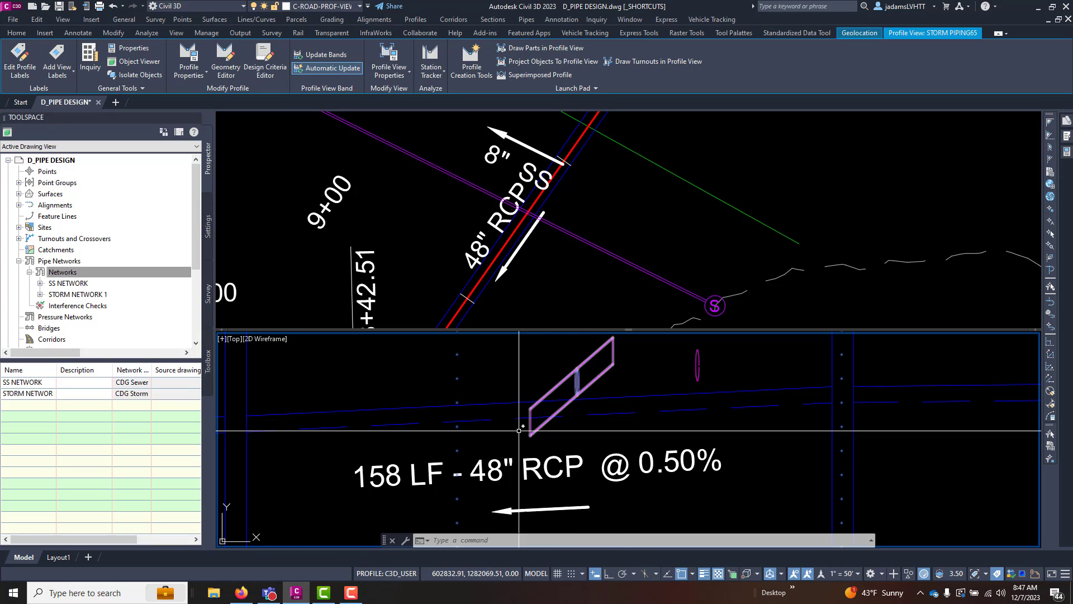
{"action": "left_click", "coordinate": [593, 379]}
{"action": "key", "text": "Escape"}
{"action": "key", "text": "Escape"}
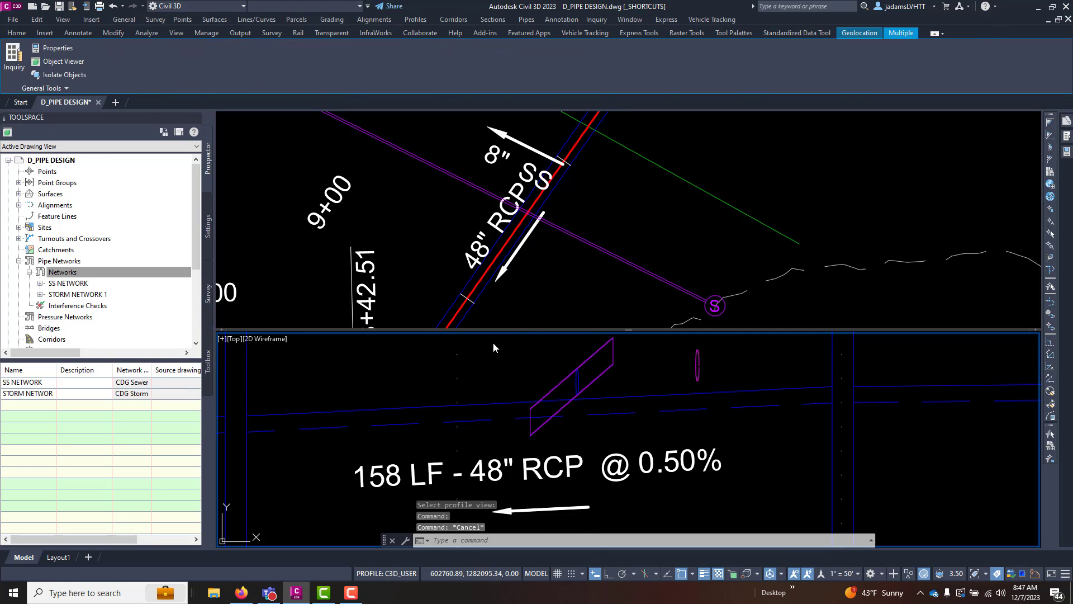
- Turn off the inside pipe walls, outside pipe walls and pipe end line in the CDG Sewer - Double Line style's profile display
{"action": "left_click", "coordinate": [585, 371]}
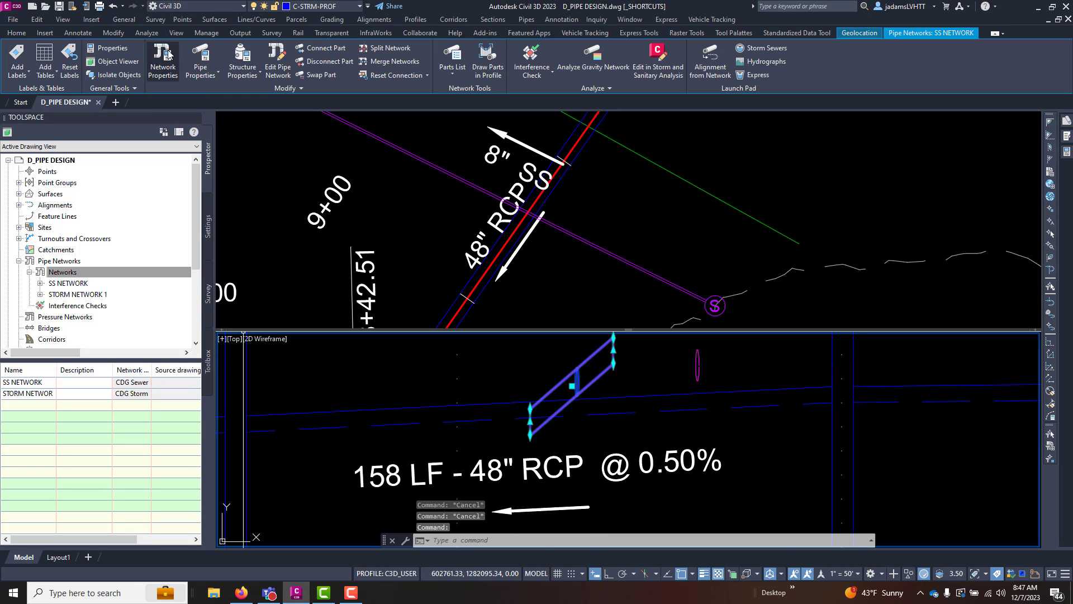
{"action": "left_click", "coordinate": [200, 53]}
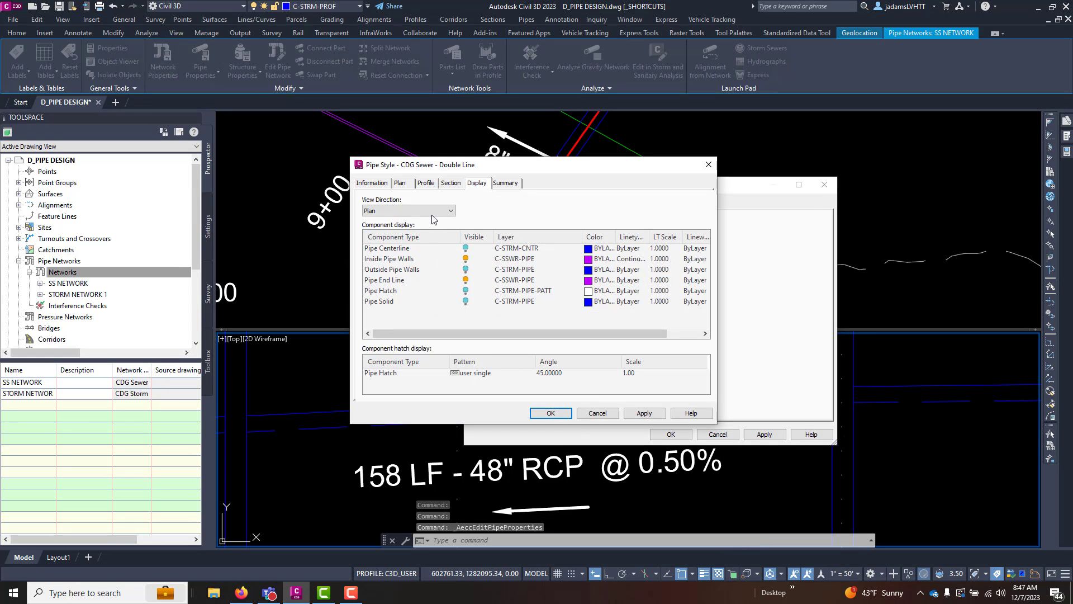
{"action": "left_click", "coordinate": [432, 212]}
{"action": "left_click", "coordinate": [402, 226]}
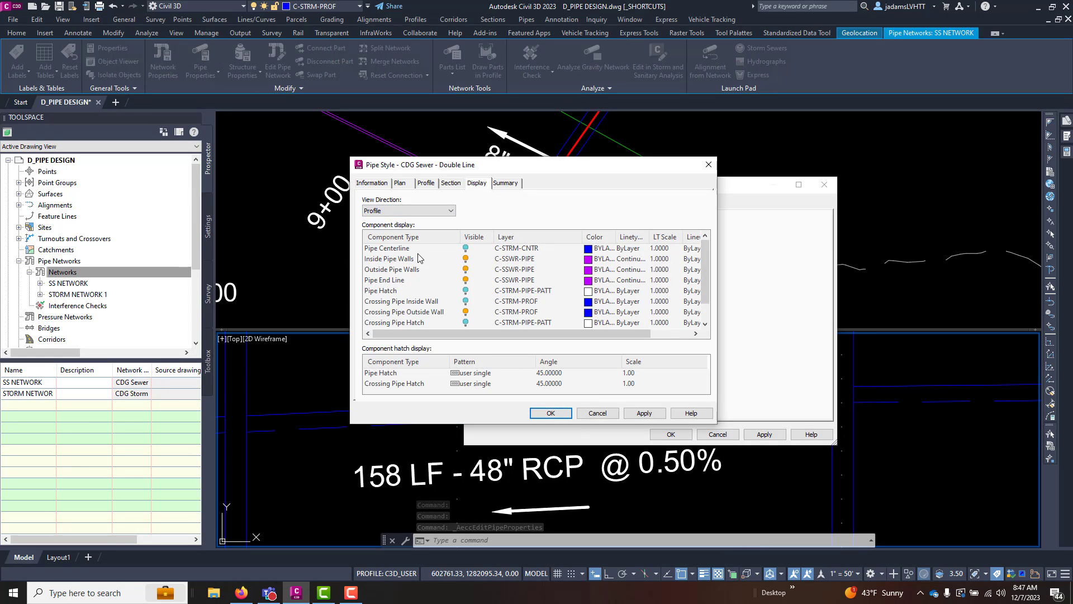
{"action": "left_click", "coordinate": [466, 259]}
{"action": "left_click", "coordinate": [464, 270]}
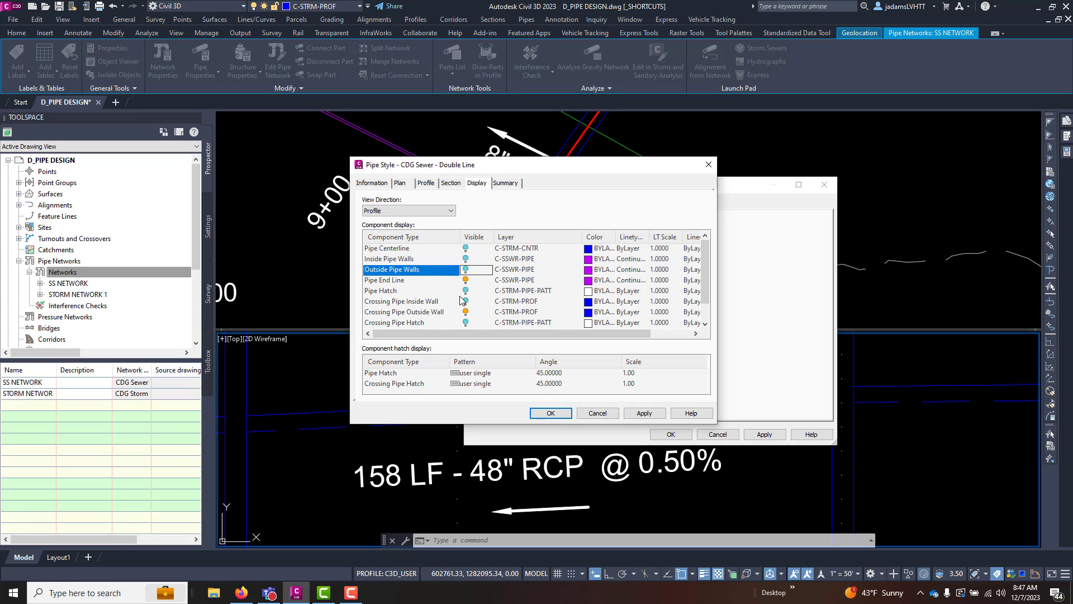
{"action": "left_click", "coordinate": [466, 280]}
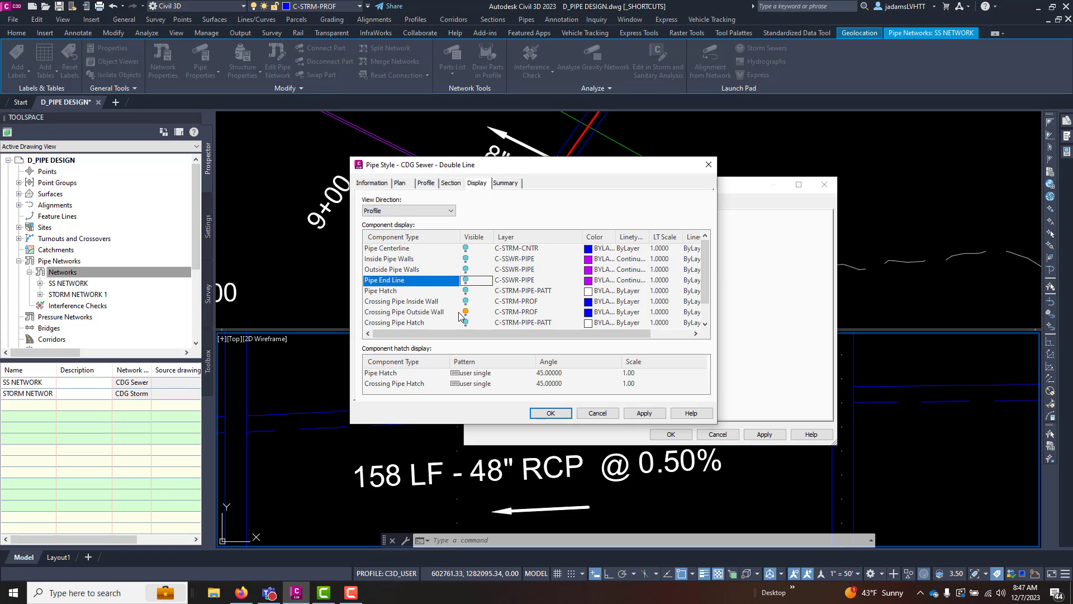
{"action": "left_click", "coordinate": [534, 414]}
{"action": "left_click", "coordinate": [671, 435]}
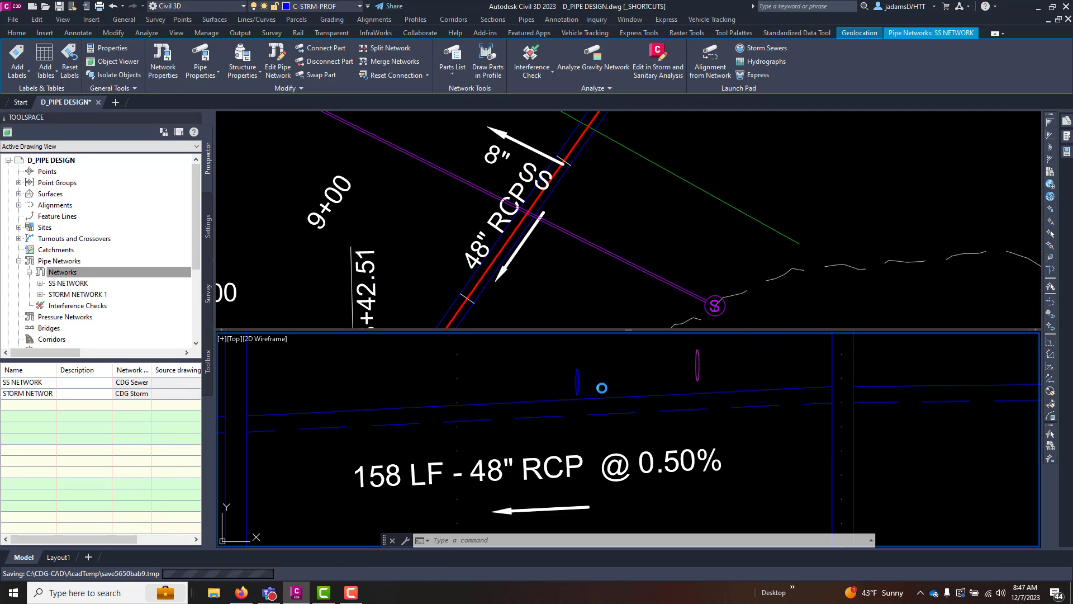
- Examine the sewer and waterline crossings along the 158 LF 48" RCP pipe in the storm profile view
{"action": "scroll", "coordinate": [533, 425], "scroll_direction": "down", "scroll_amount": 8}
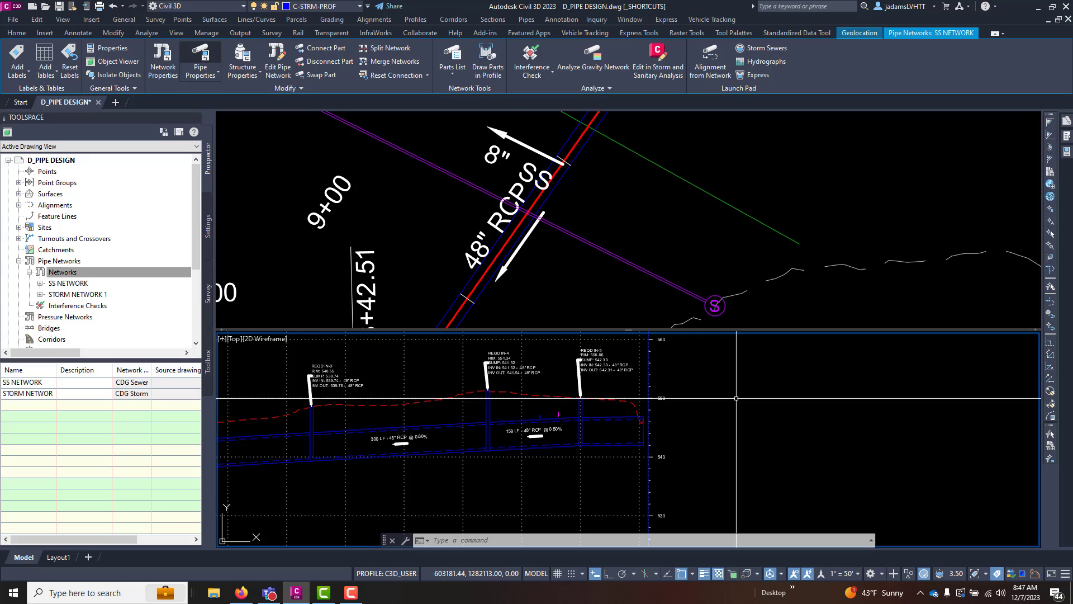
{"action": "scroll", "coordinate": [736, 398], "scroll_direction": "down", "scroll_amount": 8}
{"action": "scroll", "coordinate": [842, 402], "scroll_direction": "up", "scroll_amount": 8}
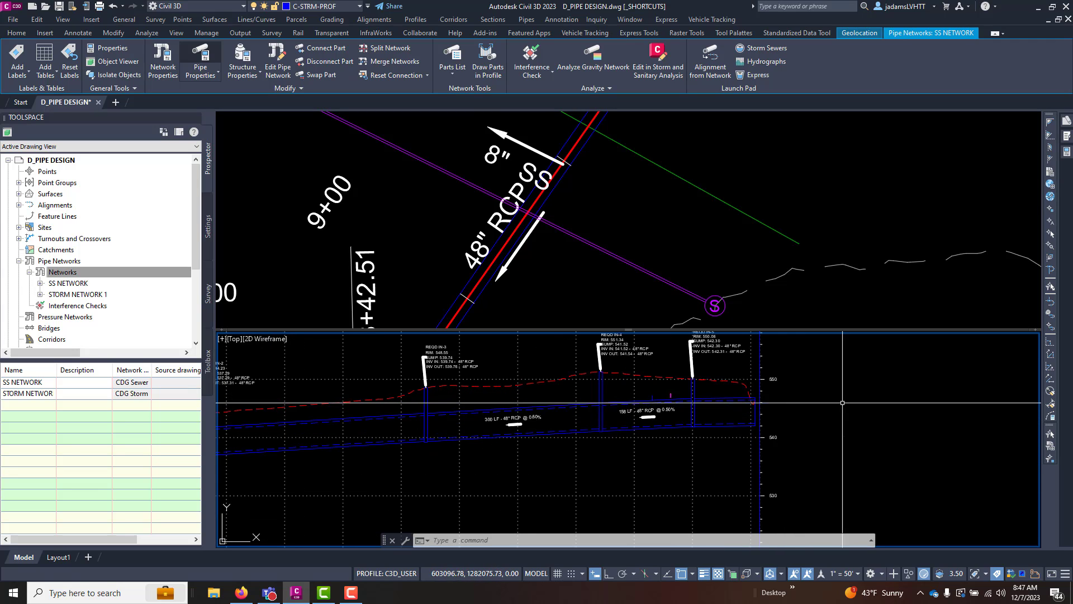
{"action": "scroll", "coordinate": [688, 387], "scroll_direction": "up", "scroll_amount": 10}
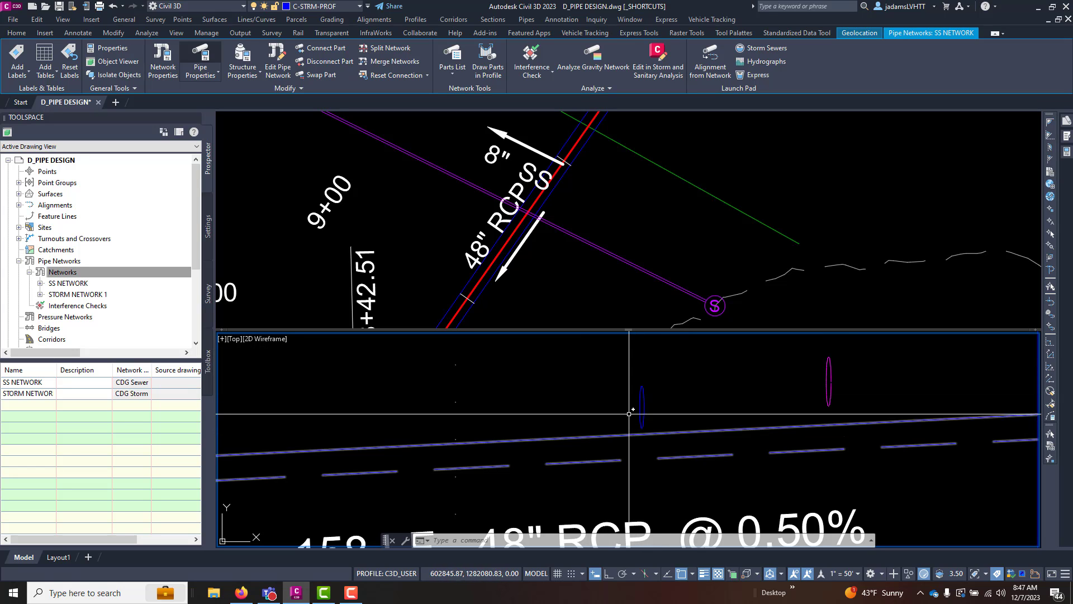
{"action": "left_click", "coordinate": [549, 289]}
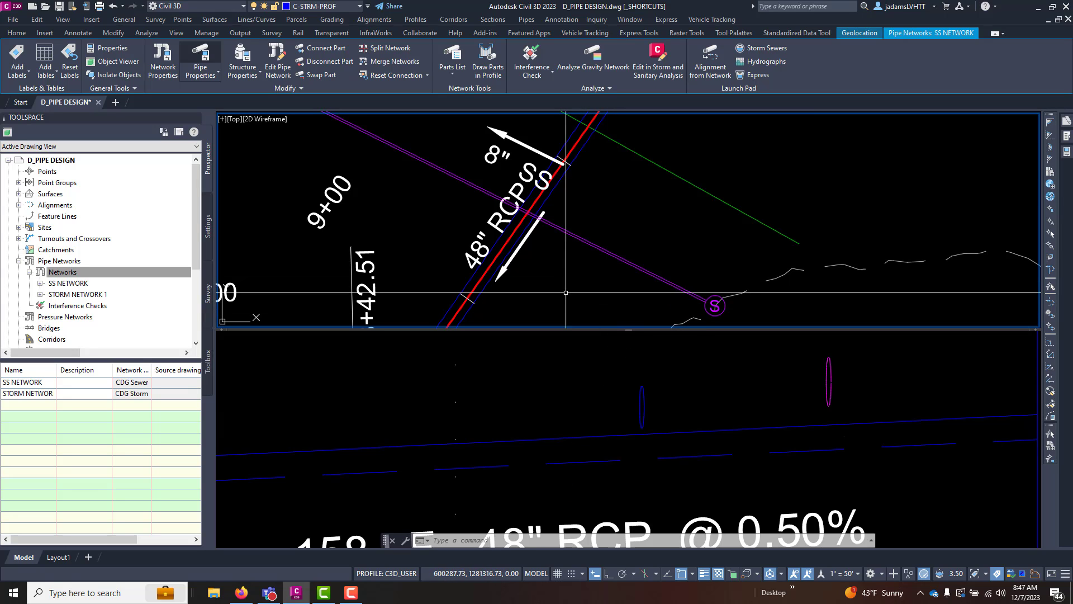
{"action": "left_click", "coordinate": [529, 266]}
{"action": "left_click", "coordinate": [529, 266]}
{"action": "key", "text": "Escape"}
{"action": "key", "text": "Escape"}
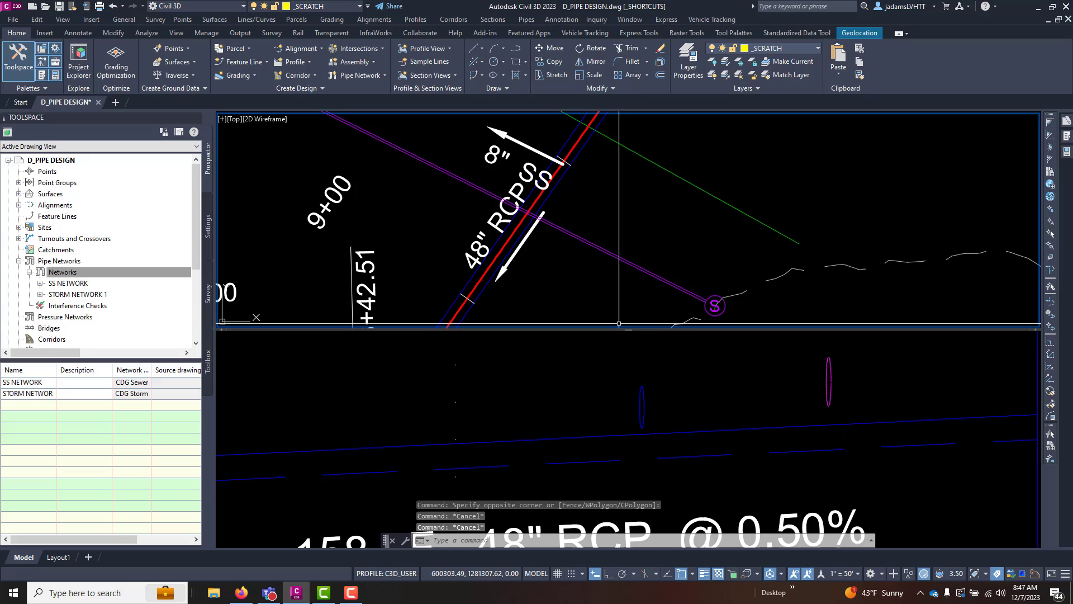
{"action": "left_click", "coordinate": [587, 277]}
{"action": "left_click", "coordinate": [626, 376]}
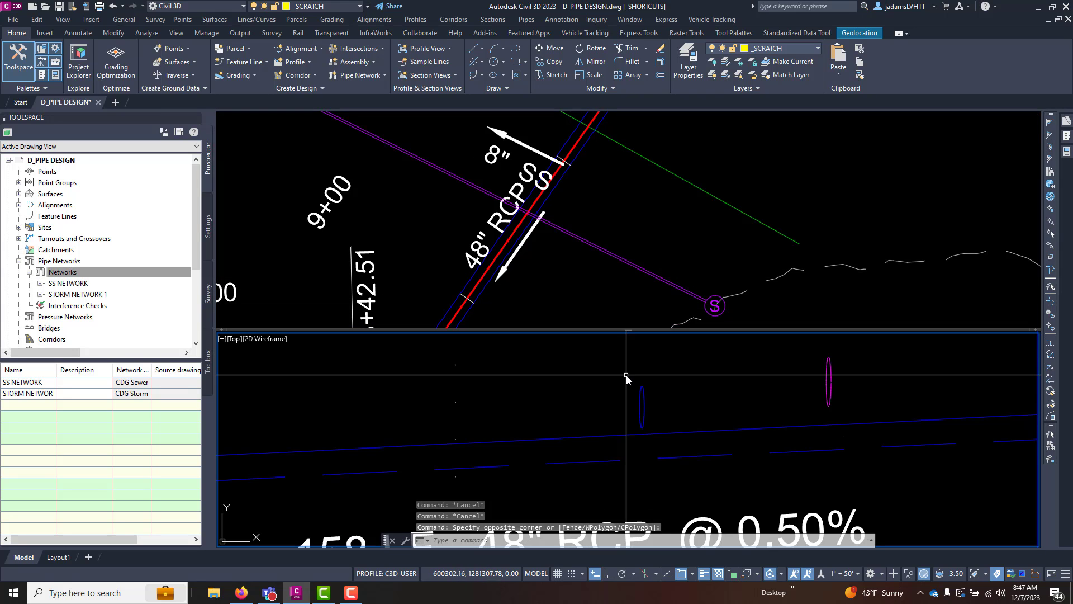
{"action": "left_click", "coordinate": [631, 380]}
{"action": "left_click", "coordinate": [552, 390]}
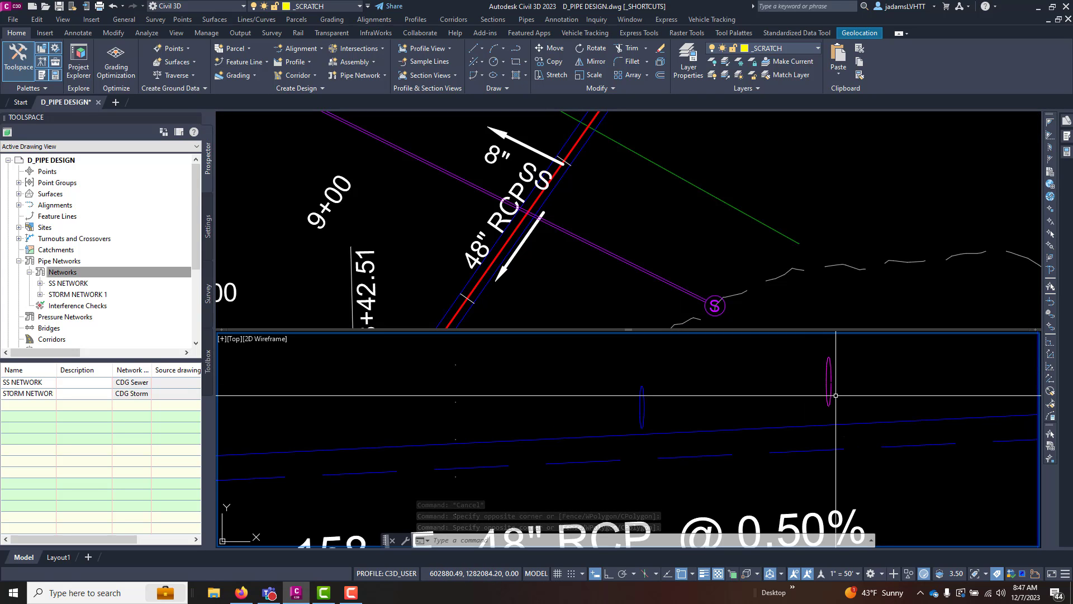
{"action": "scroll", "coordinate": [835, 395], "scroll_direction": "down", "scroll_amount": 5}
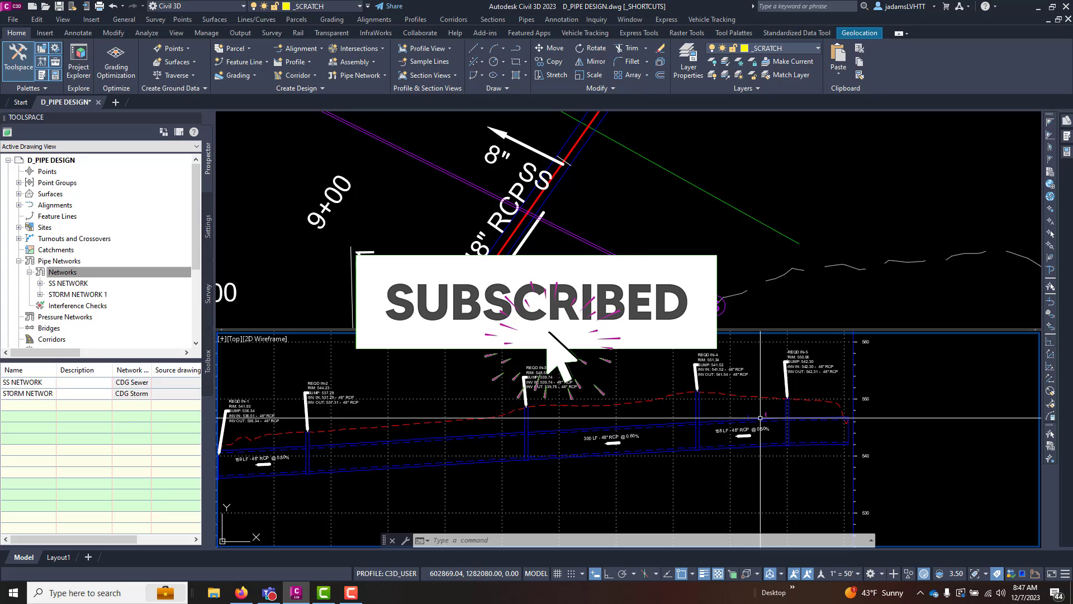
{"action": "scroll", "coordinate": [760, 418], "scroll_direction": "up", "scroll_amount": 5}
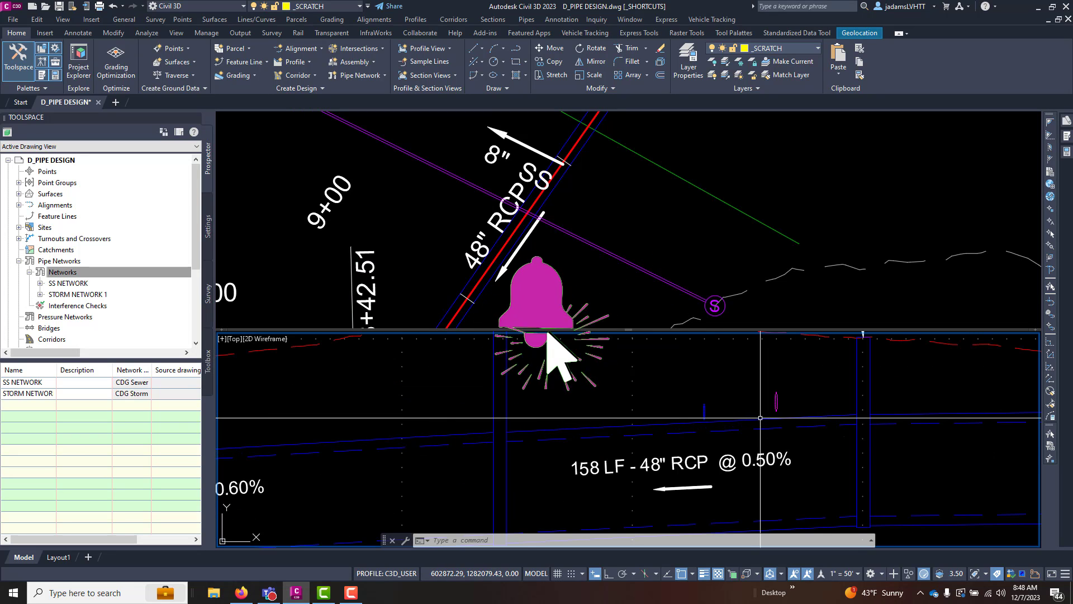